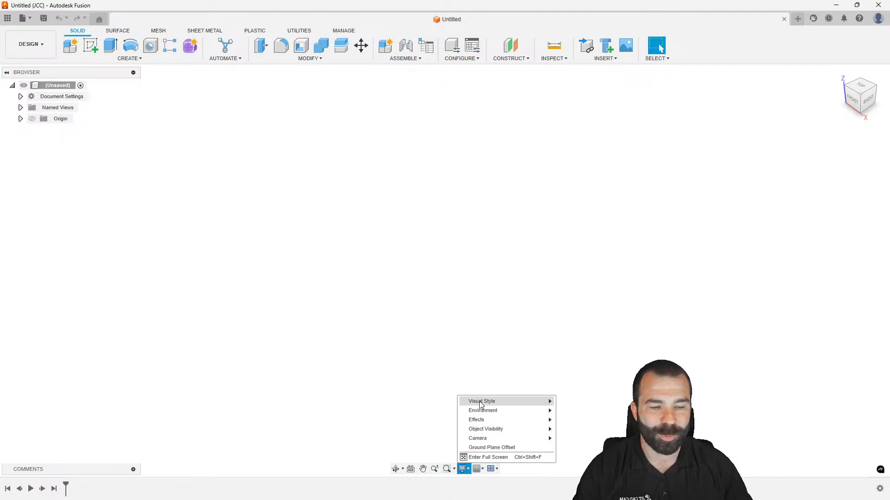
Step: Set the viewport environment to River Rubicon
mouse_move(480, 402)
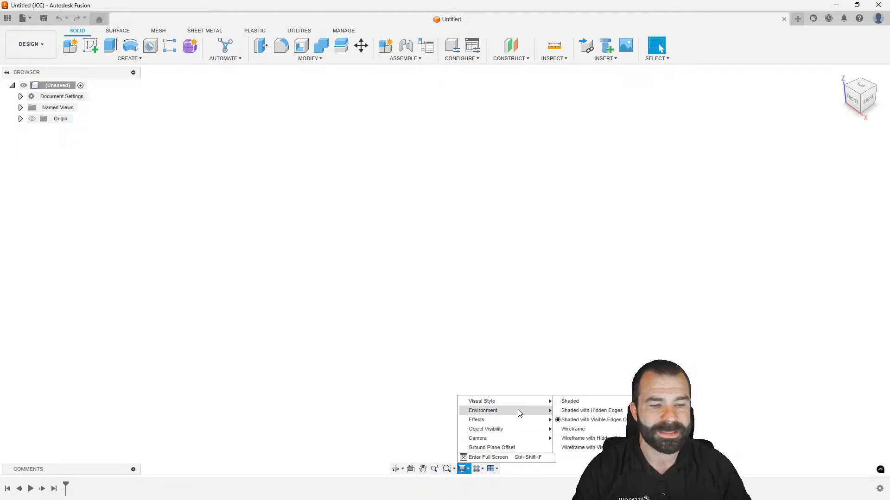
mouse_move(515, 414)
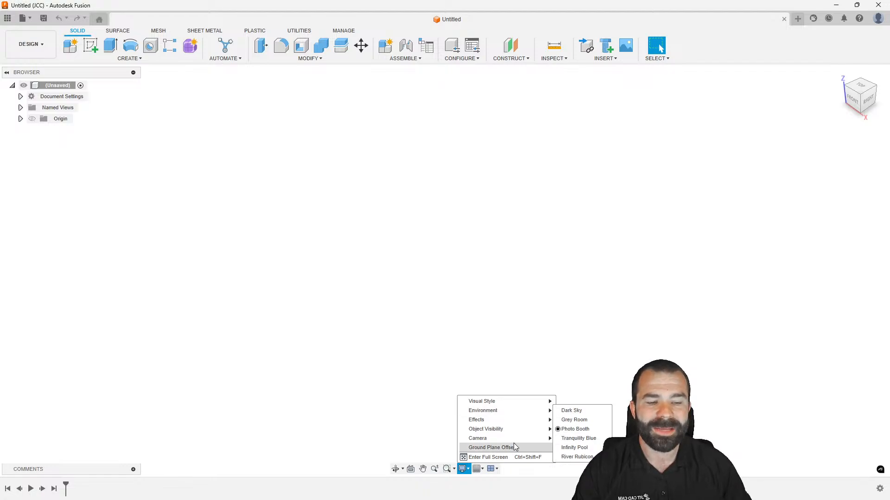
mouse_move(503, 441)
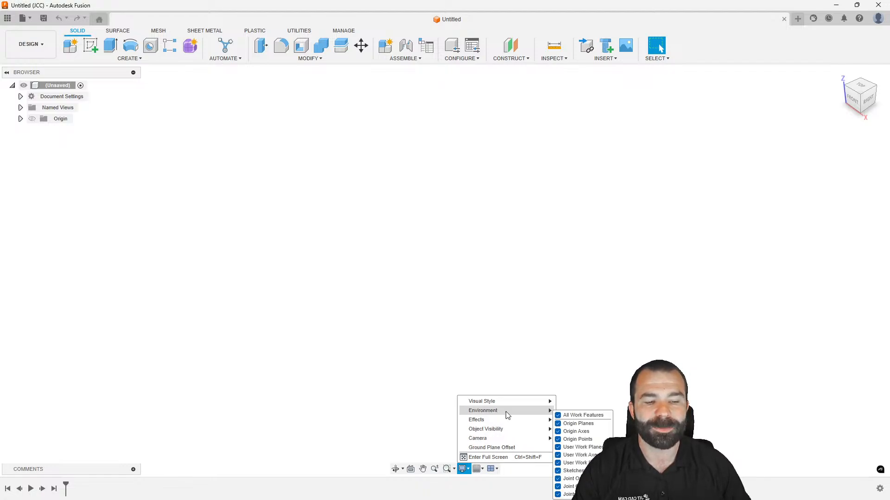
click(571, 457)
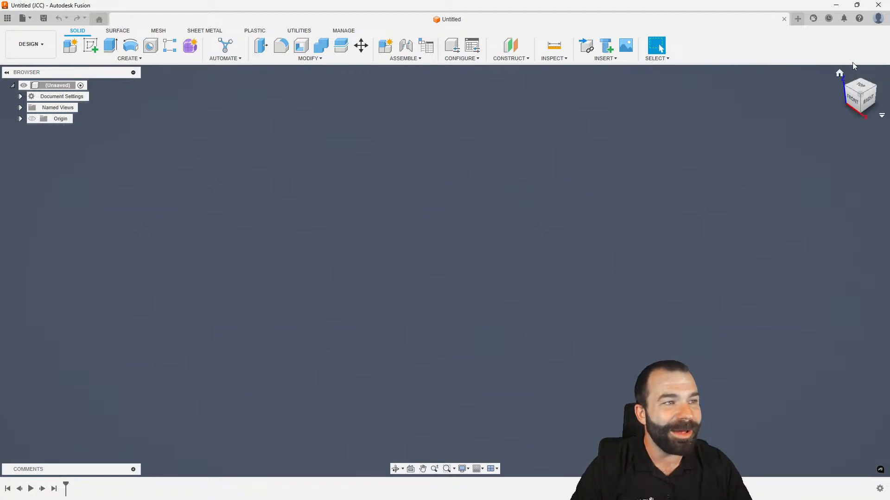
Step: Open the application preferences and set the pan, zoom and orbit shortcuts to Solidworks
click(878, 19)
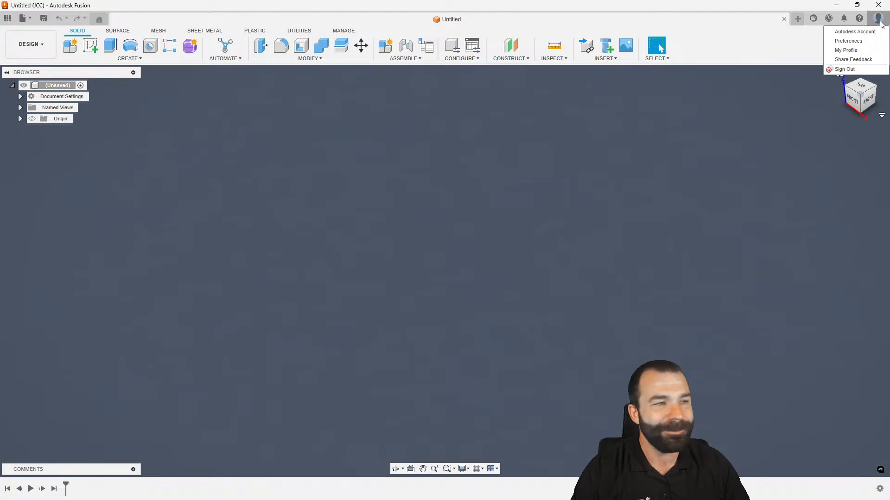
click(848, 41)
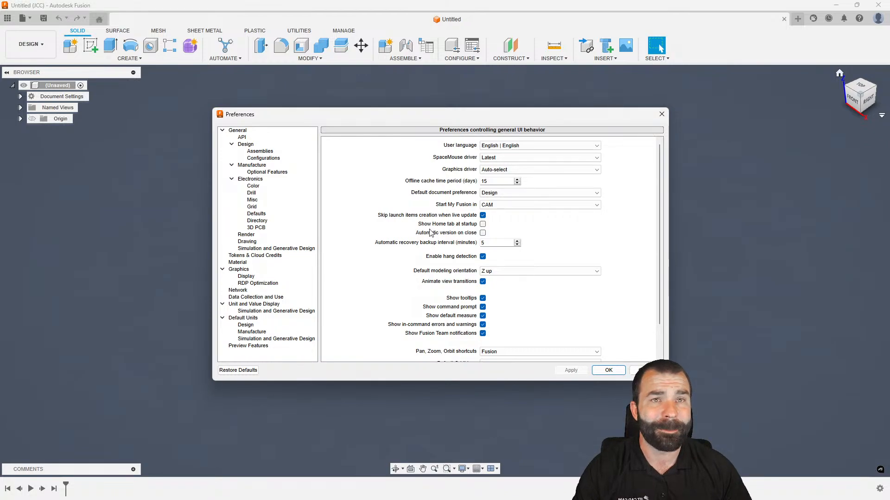
scroll(387, 249, down, 4)
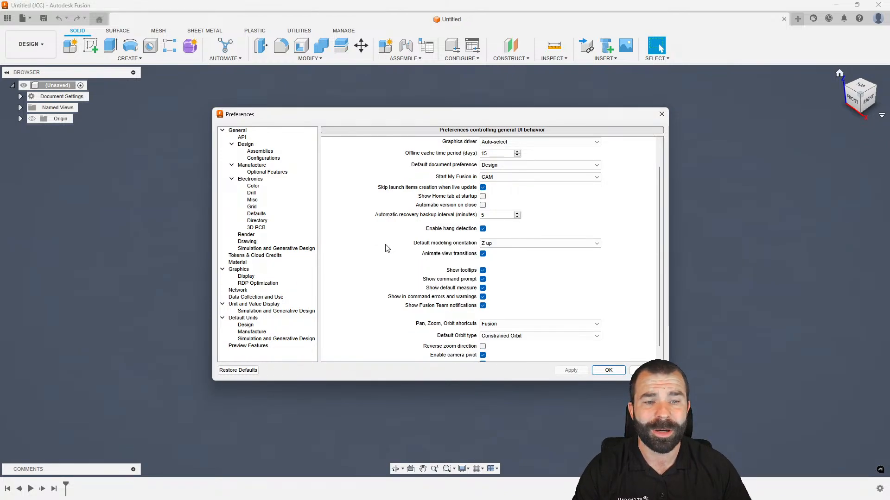
click(493, 317)
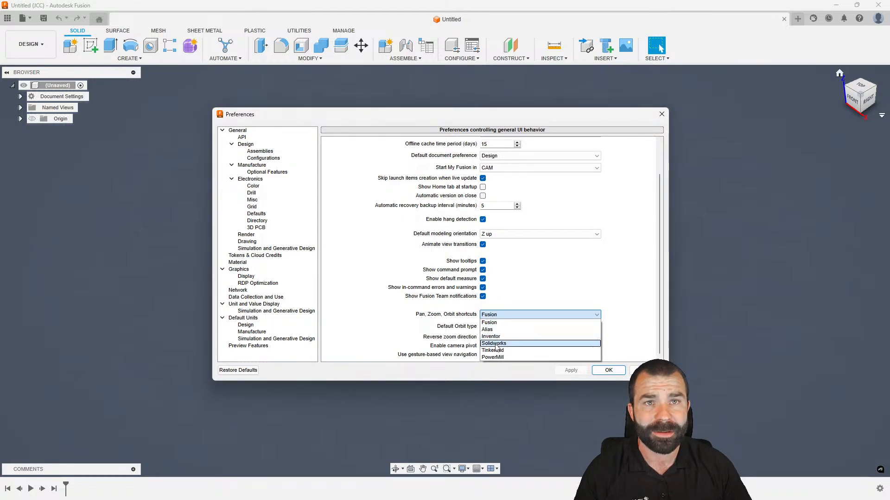
click(495, 343)
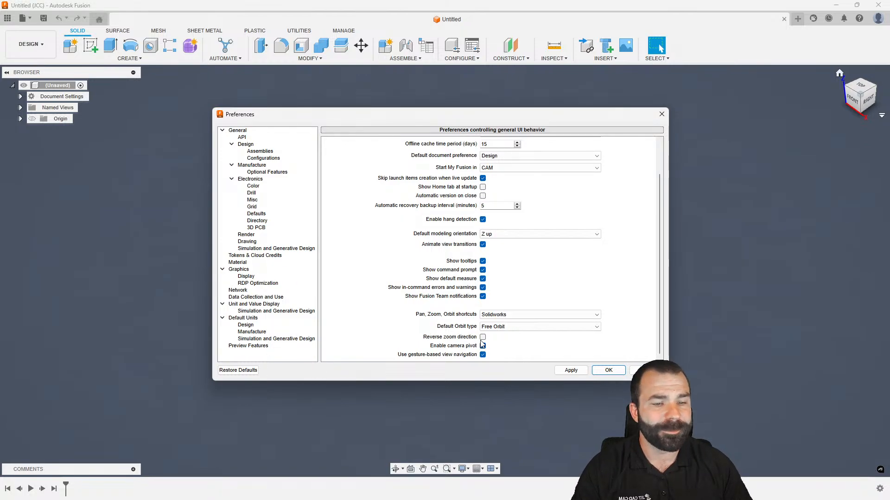
Step: Choose CAM as the workspace for Start My Fusion in and apply the general preferences
scroll(397, 320, up, 2)
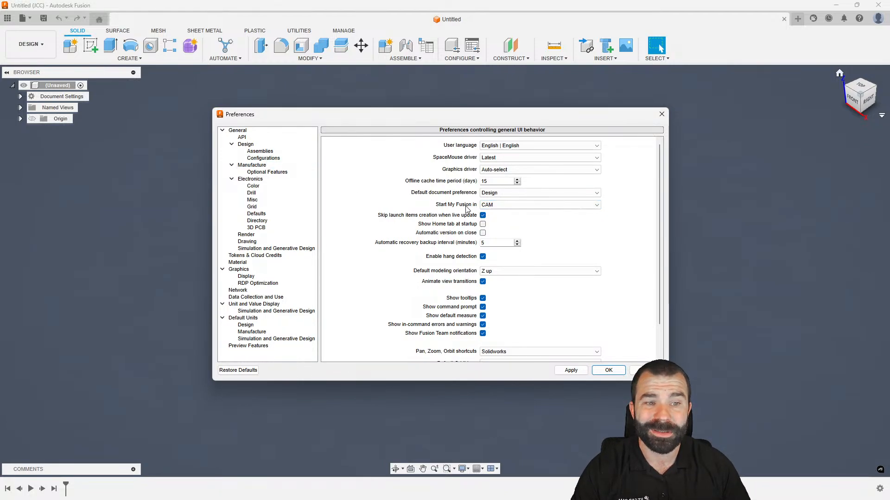
click(496, 206)
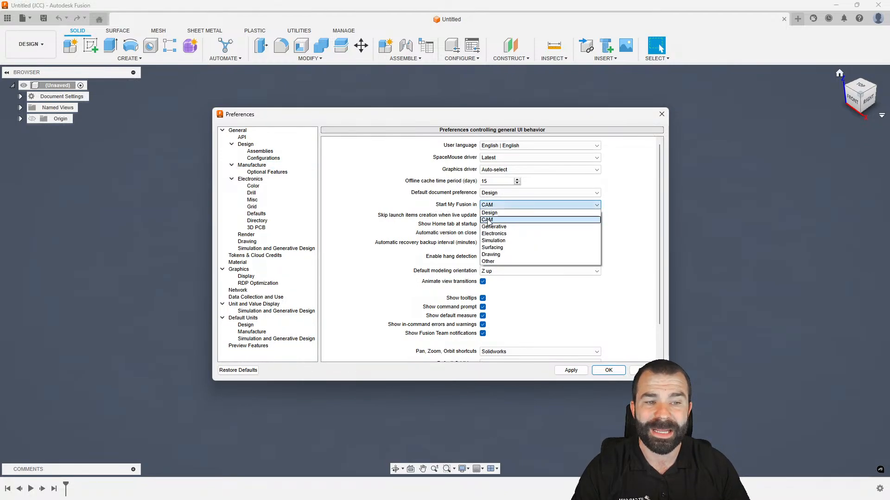
click(488, 220)
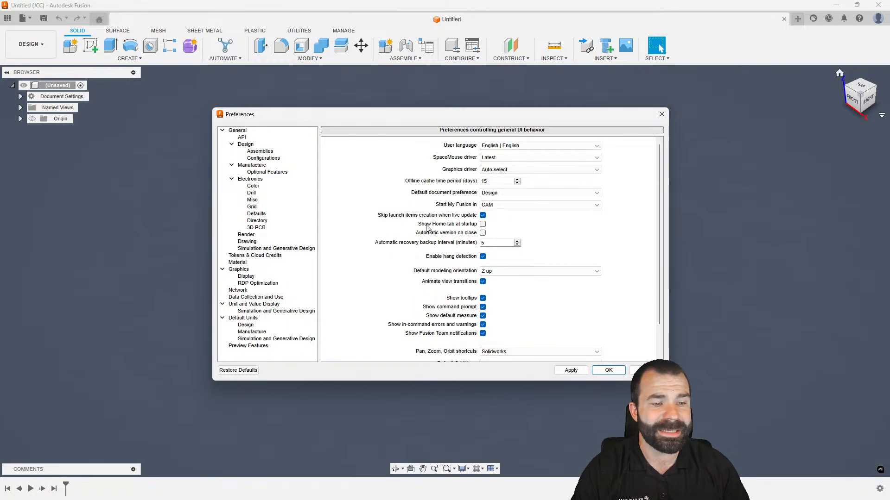
click(556, 370)
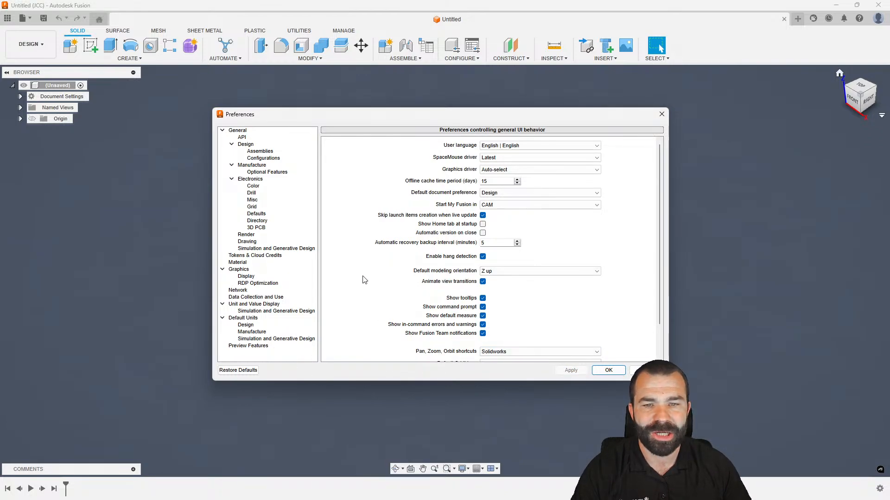
Step: In the Manufacture preferences, enable Cloud Libraries and turn on every remaining option under Browser Display Properties
click(254, 168)
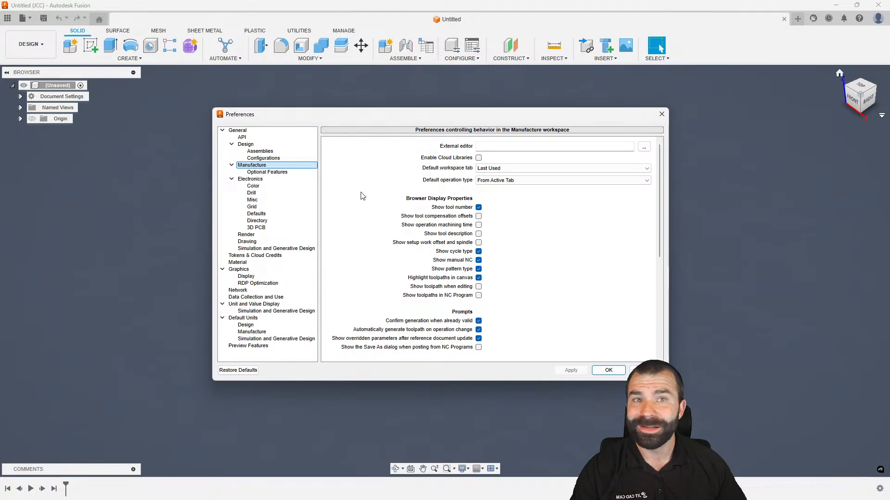
click(478, 157)
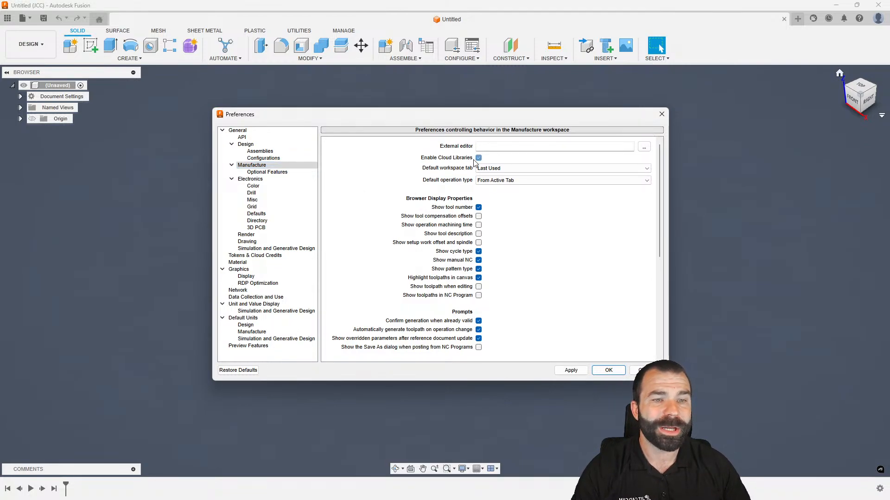
click(478, 216)
click(478, 225)
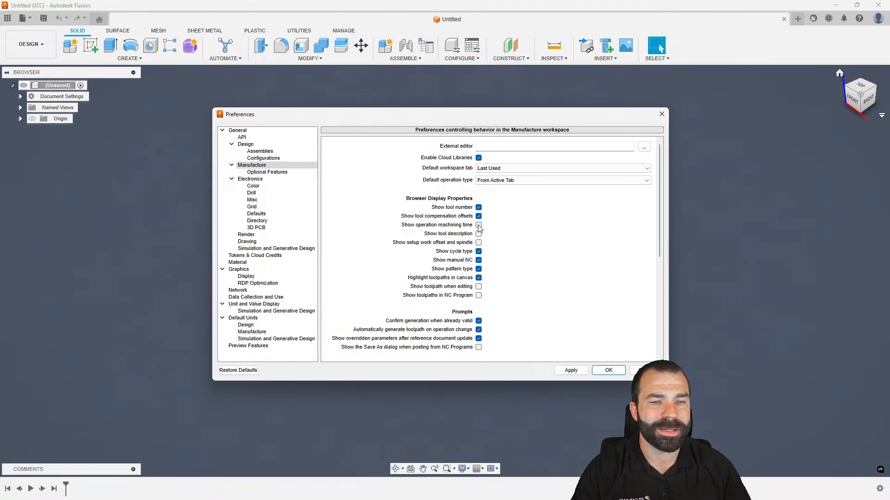
click(478, 233)
click(478, 242)
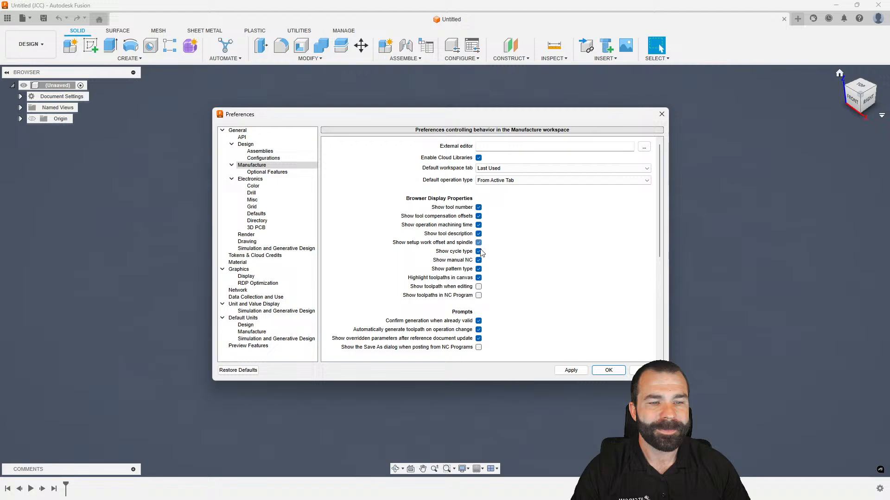
click(478, 287)
click(478, 295)
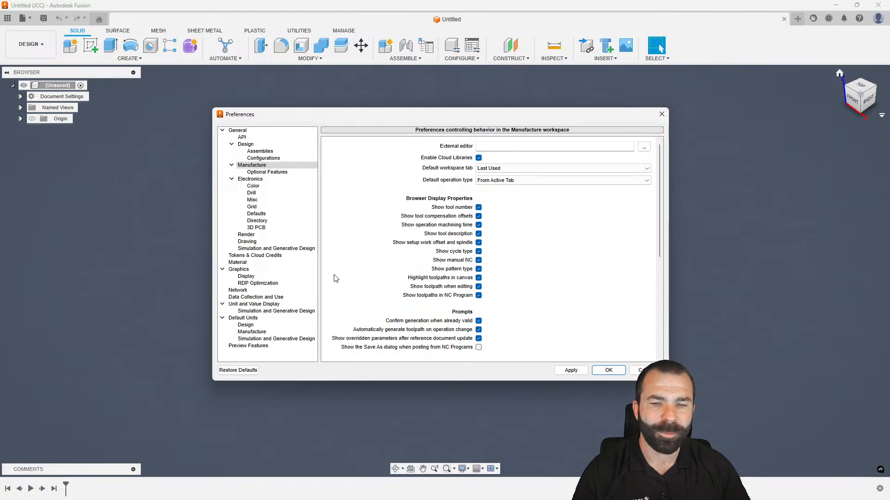
Step: Set the default units for new Manufacture documents to inches, then apply and close the preferences
click(259, 332)
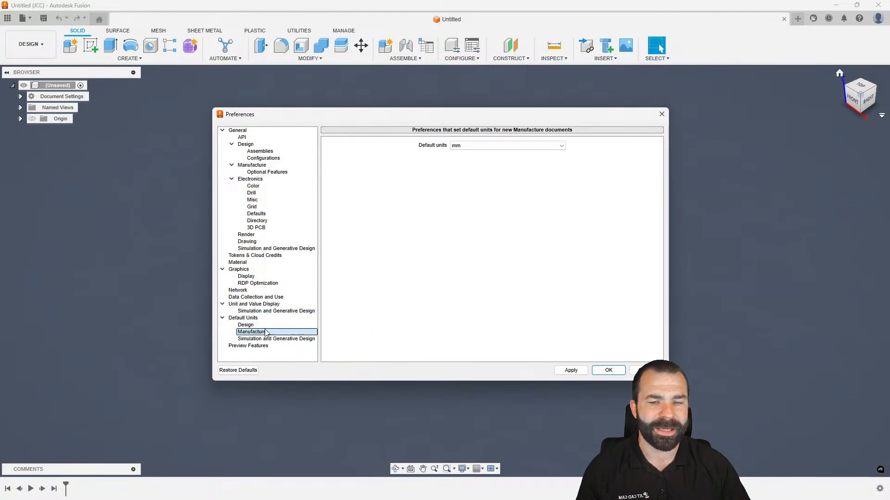
click(463, 145)
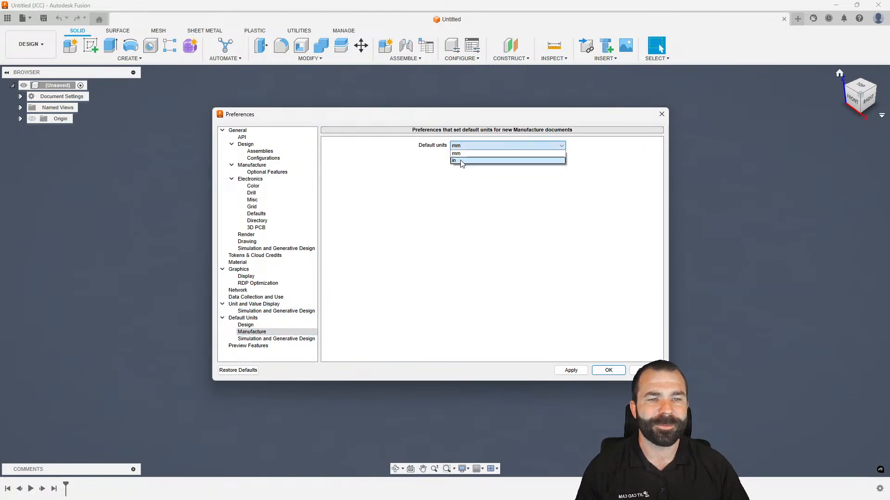
click(454, 160)
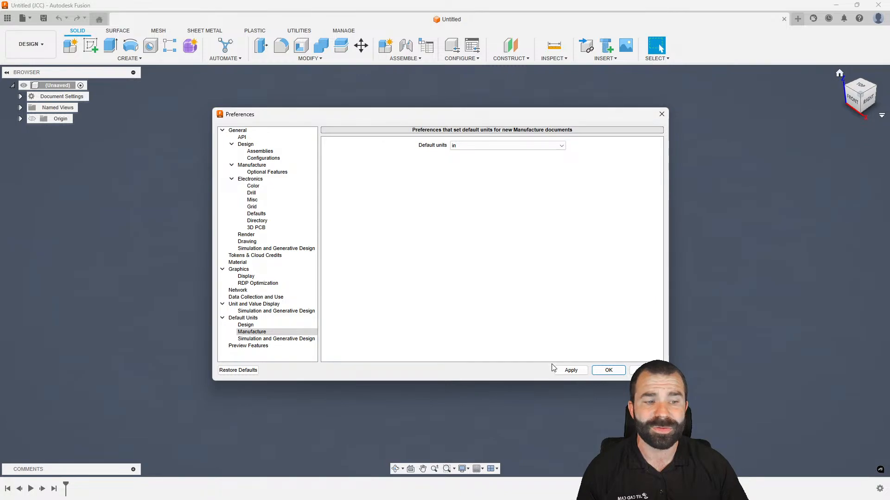
click(570, 370)
click(609, 370)
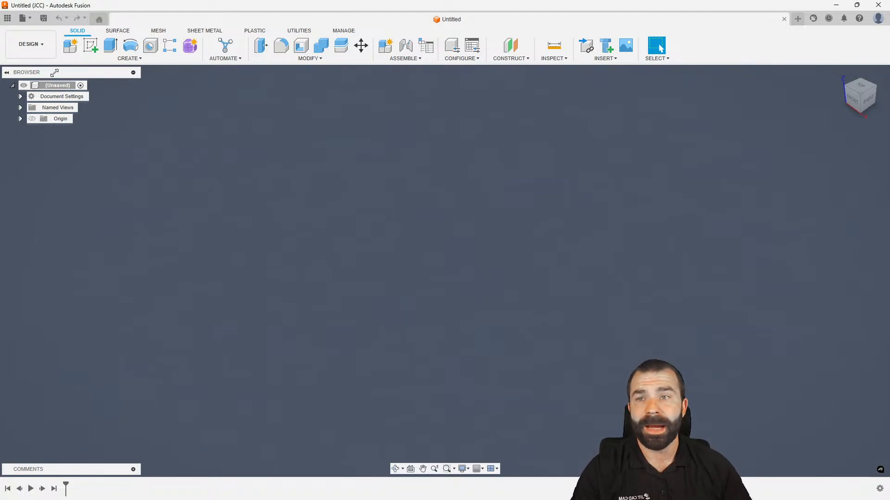
Step: Show the JCC project's folders and files beside the canvas and check the file commands for opening designs
click(7, 19)
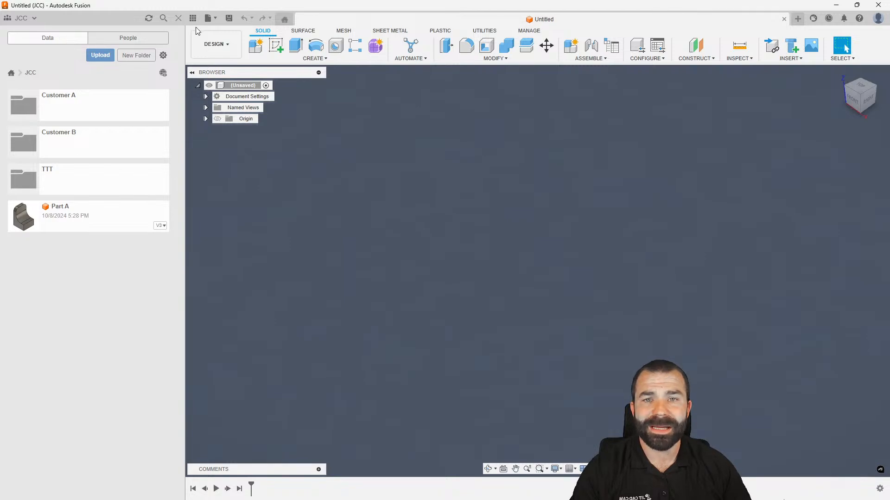
click(208, 18)
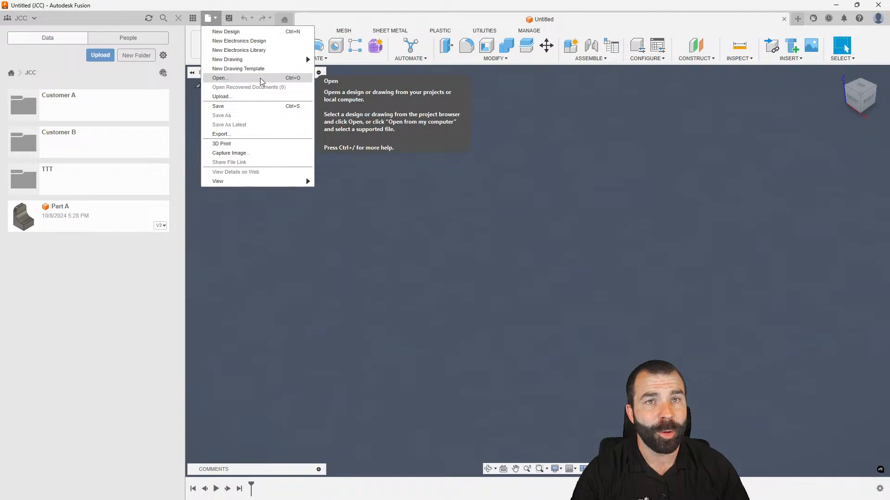
click(176, 42)
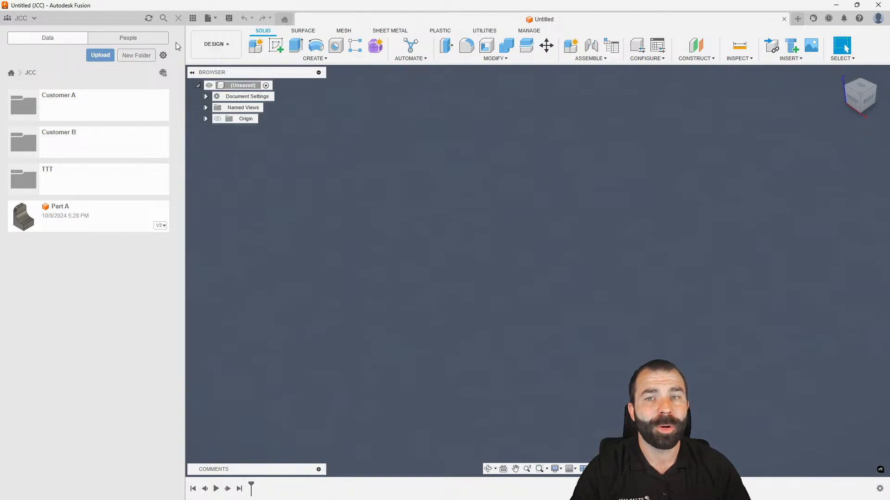
click(98, 56)
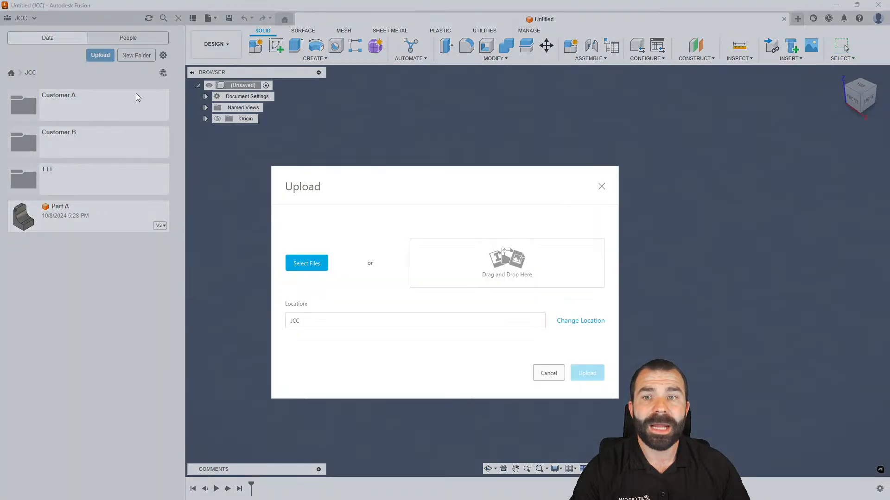
click(300, 266)
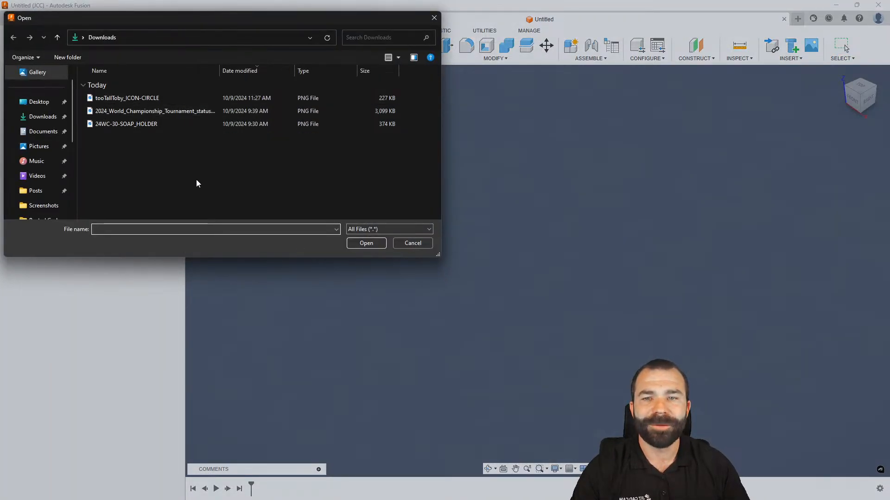
click(434, 18)
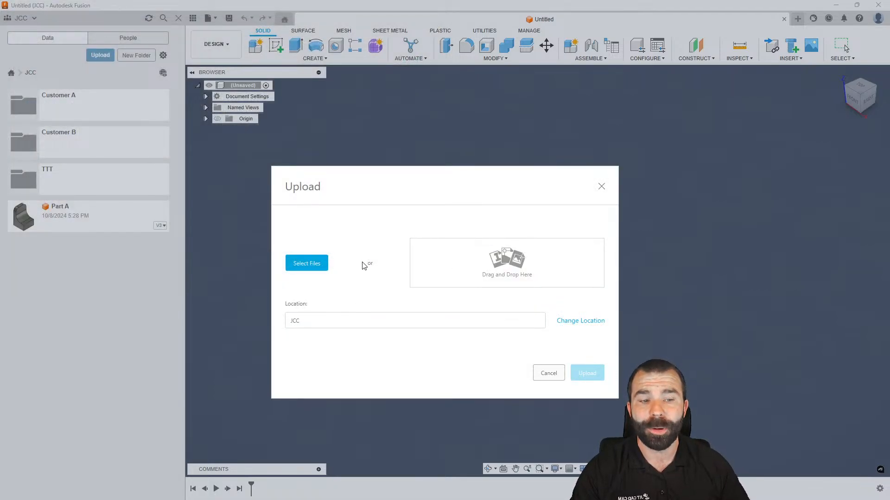
click(545, 372)
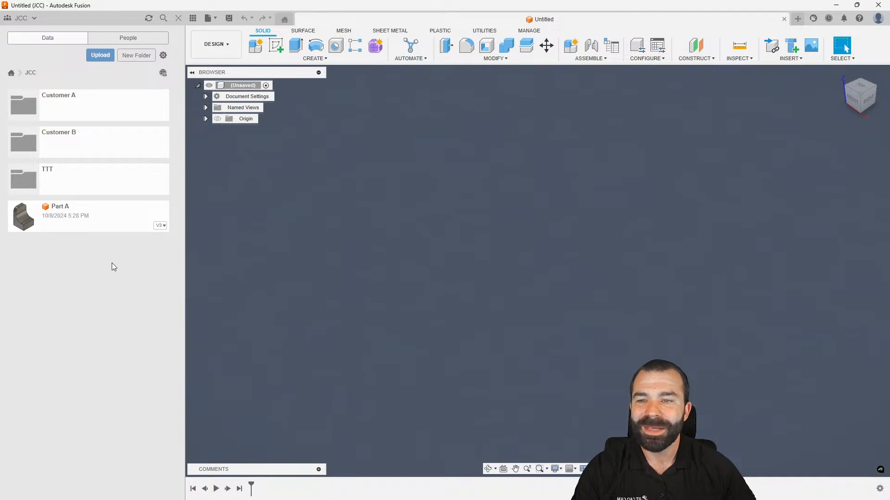
Step: Open the 2D Strategies design from the CAM Samples project
click(11, 75)
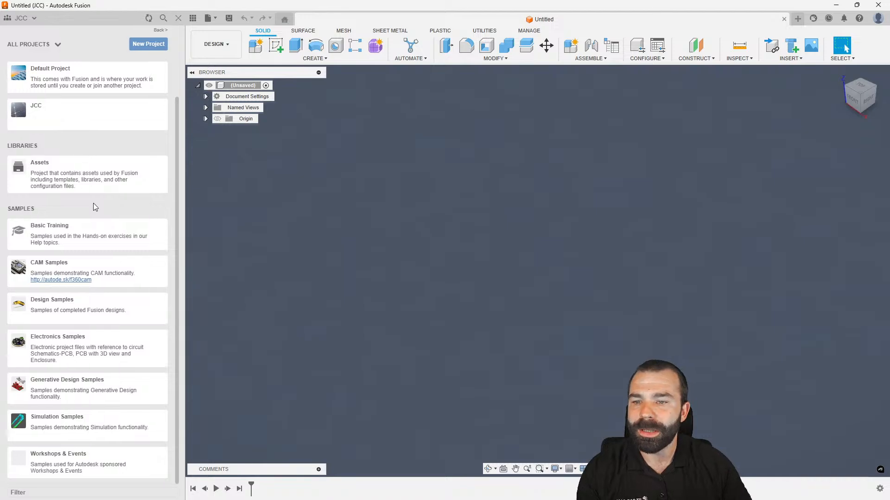
click(90, 266)
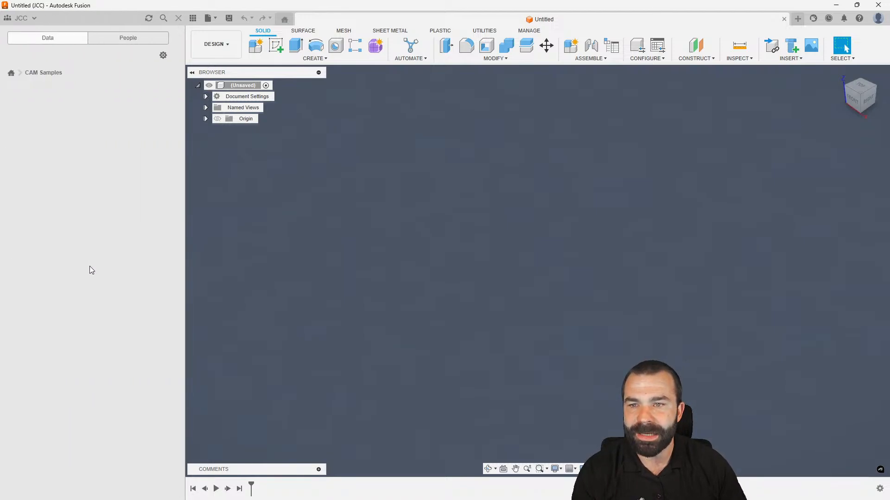
scroll(85, 162, down, 3)
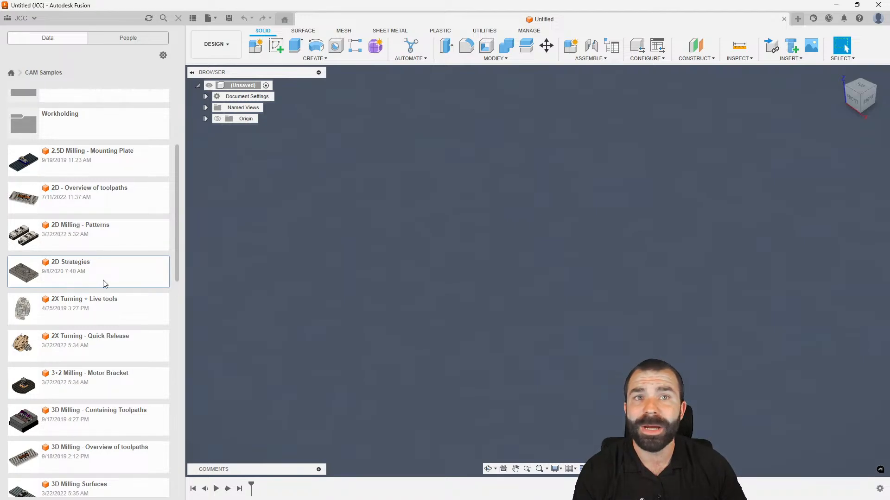
double_click(89, 279)
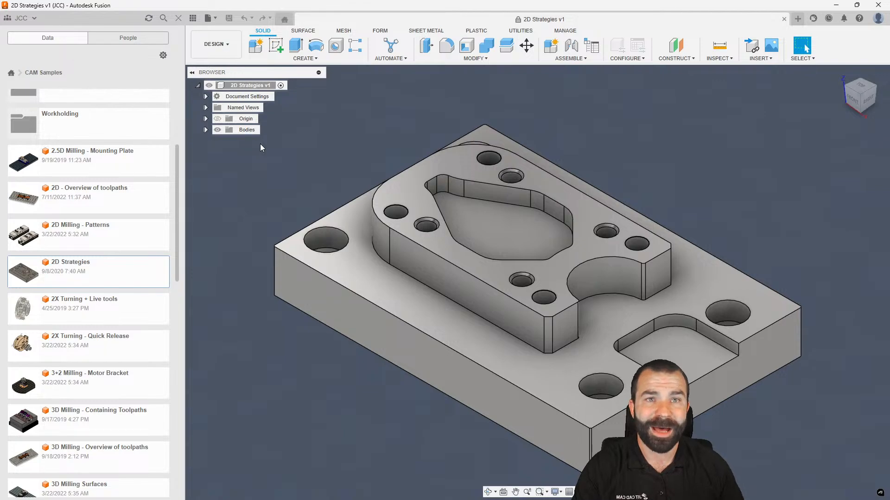
Step: Start saving a copy of the 2D Strategies design and choose the top level of the JCC project as its location
scroll(123, 187, up, 4)
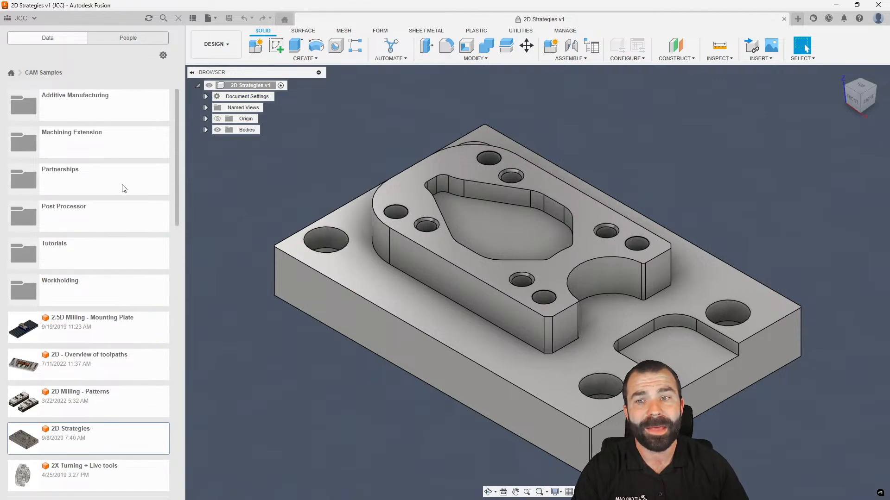
click(13, 73)
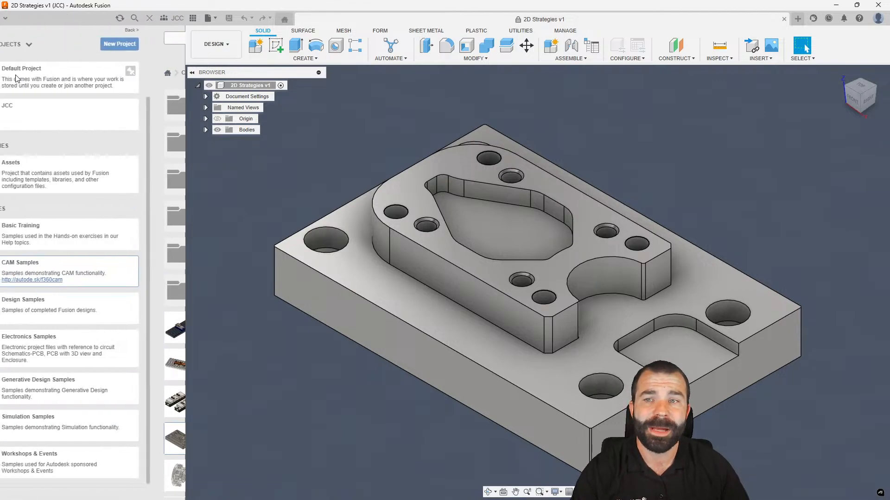
scroll(119, 140, up, 2)
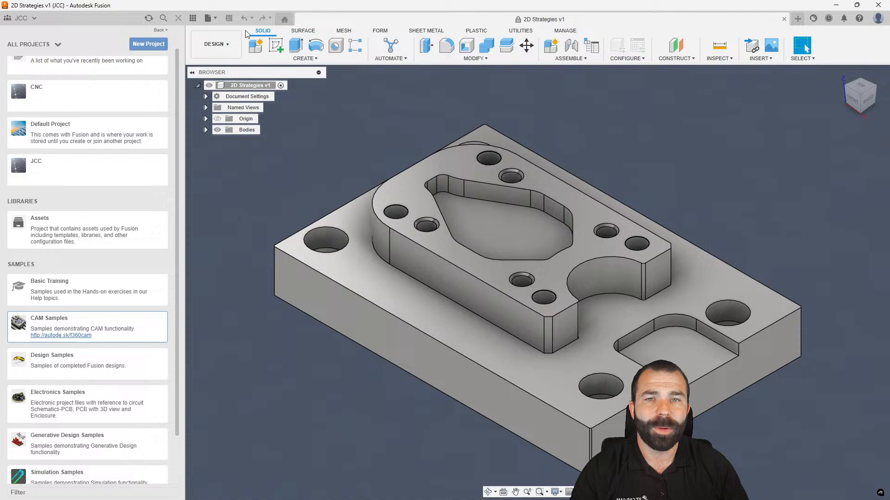
click(216, 21)
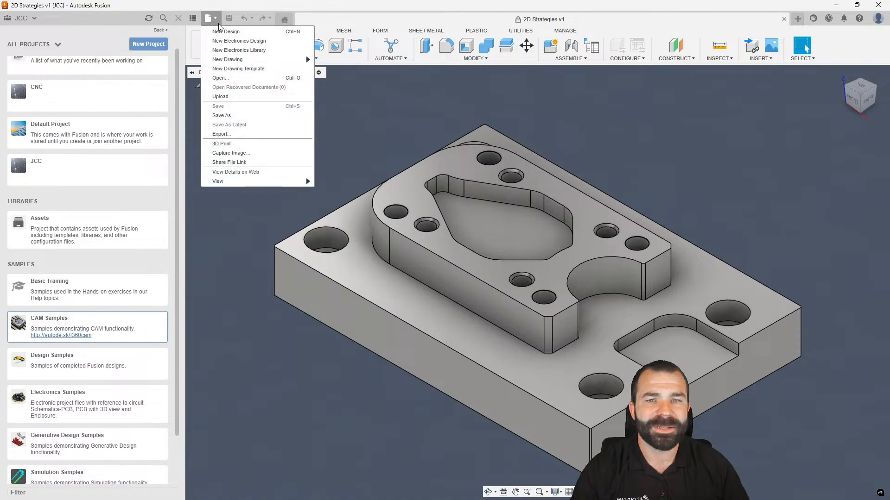
click(230, 116)
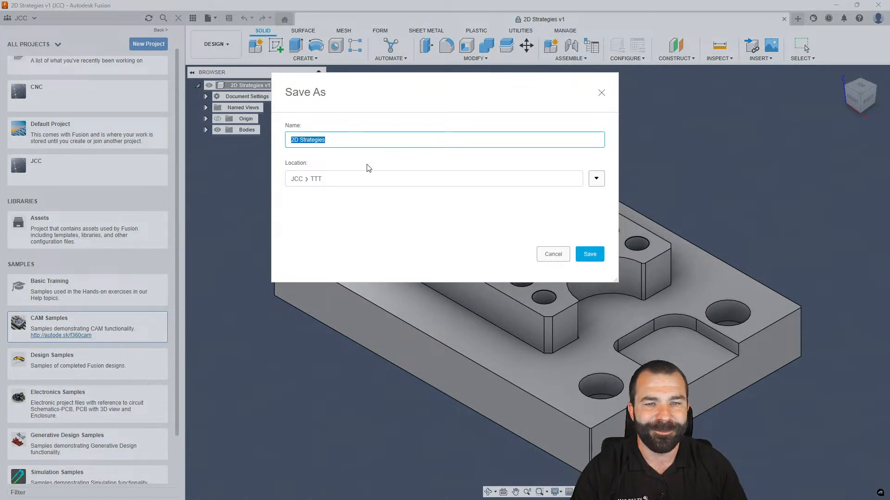
click(597, 179)
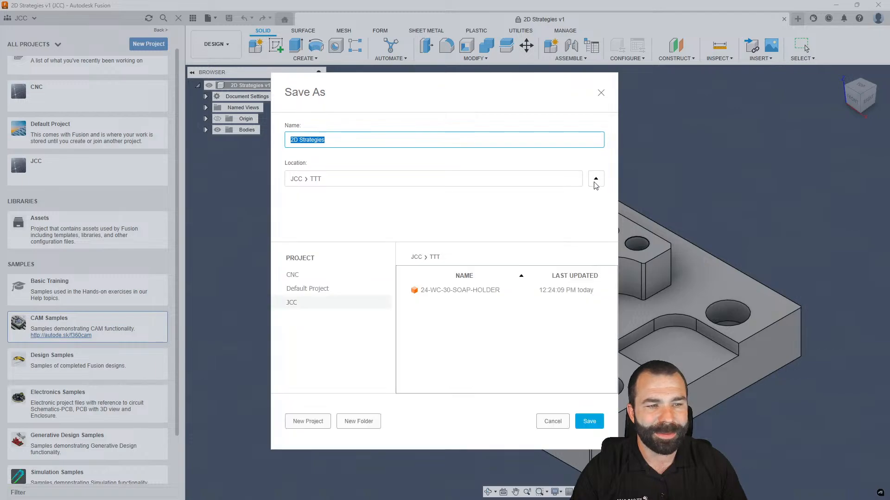
click(311, 306)
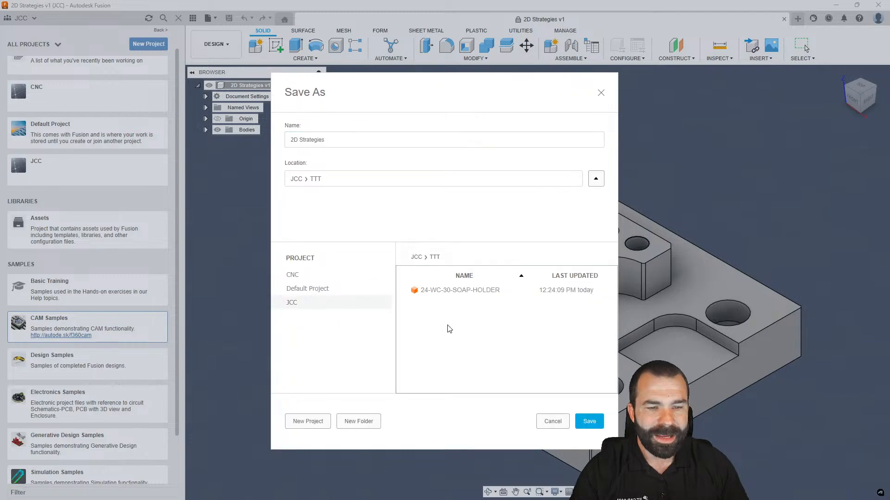
click(417, 258)
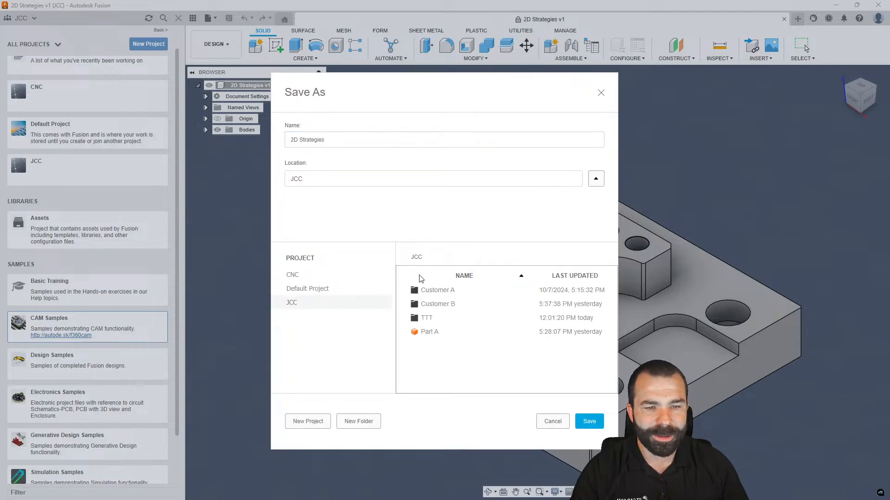
Step: Create a folder named Manufactur Workspace in the JCC project and save the 2D Strategies copy in it
click(354, 422)
text(M)
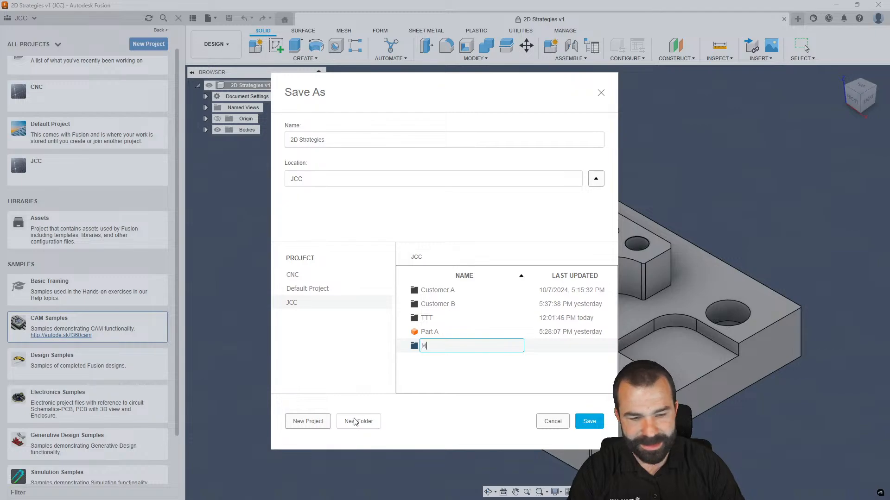
text(anufactu)
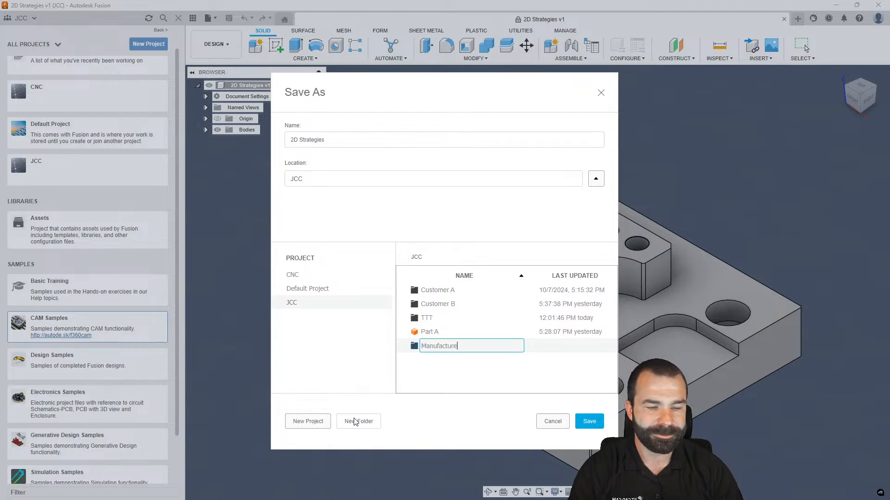
text(r Workspace)
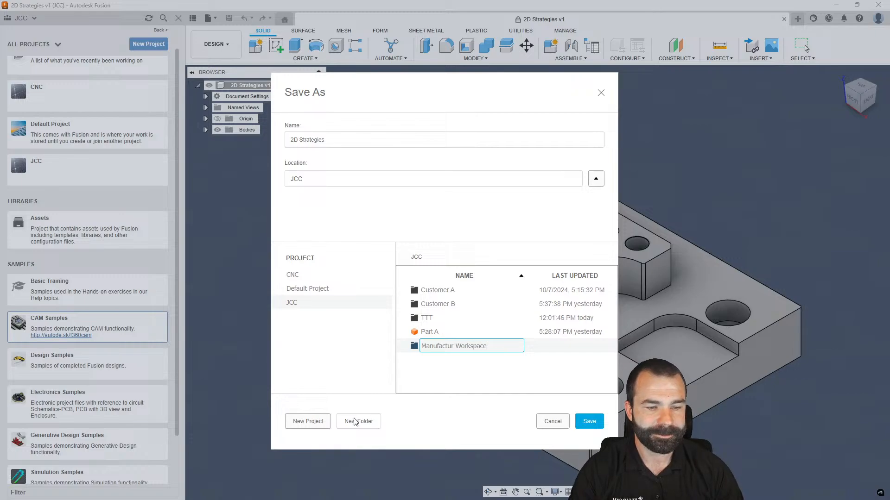
key(Return)
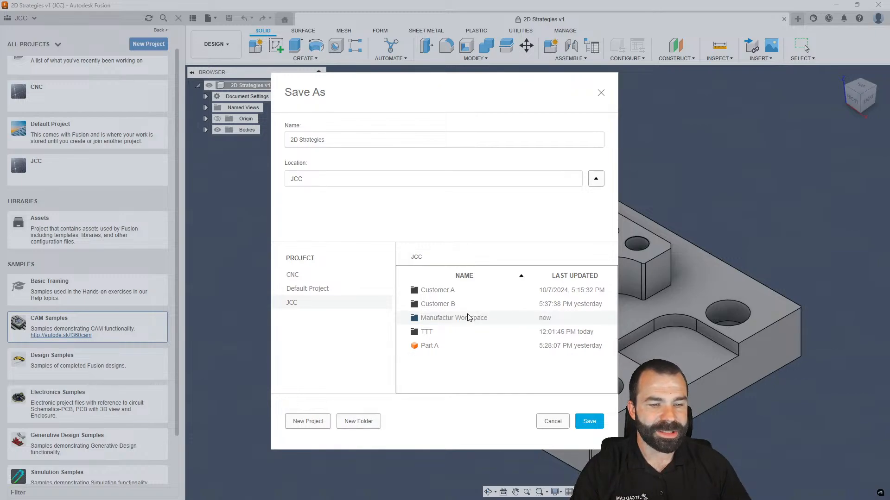
double_click(470, 317)
click(589, 421)
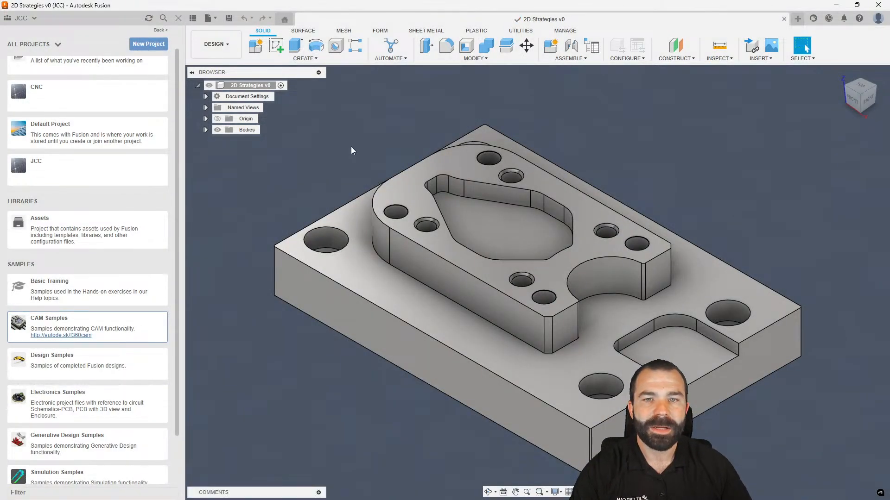
Step: Switch to the Manufacture workspace and hide the project data to leave the whole canvas for the part
click(217, 44)
click(224, 148)
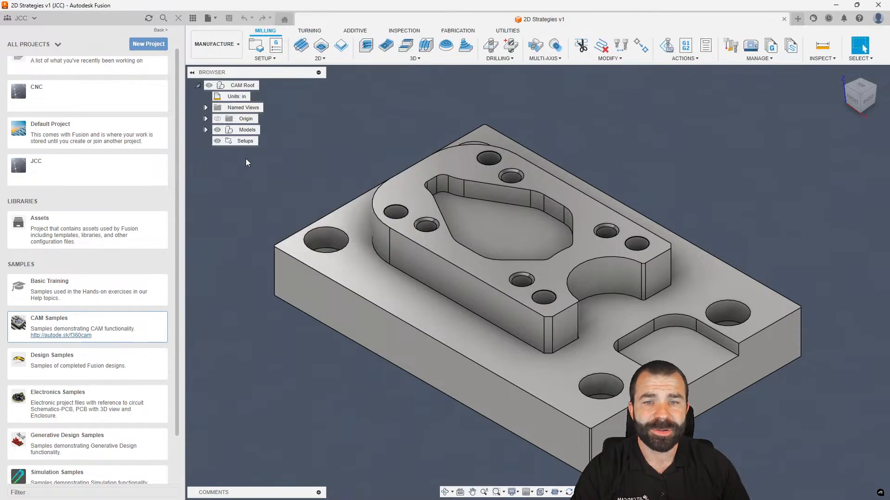
click(178, 19)
scroll(255, 131, down, 1)
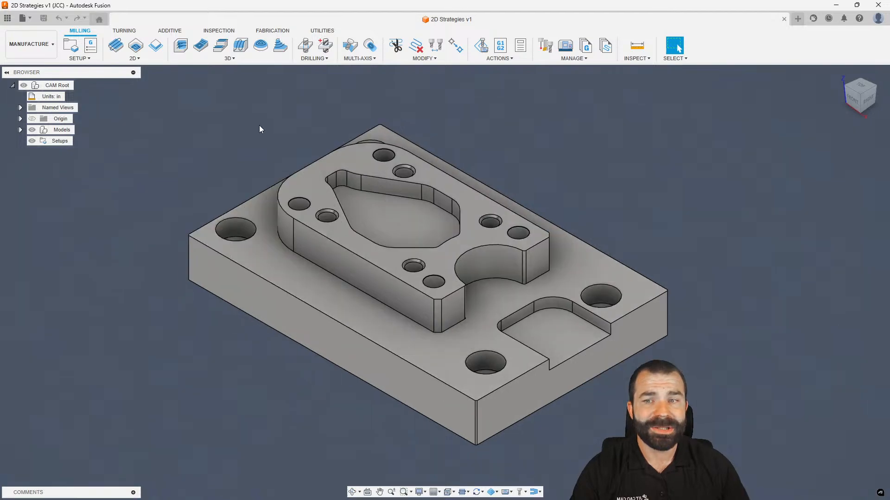
scroll(237, 133, down, 1)
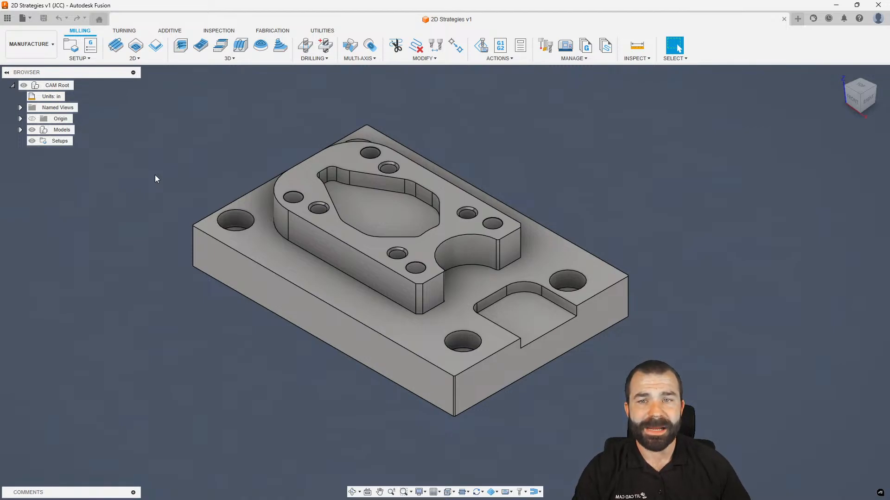
Step: Create a new setup for the part with Milling as the operation type
click(78, 59)
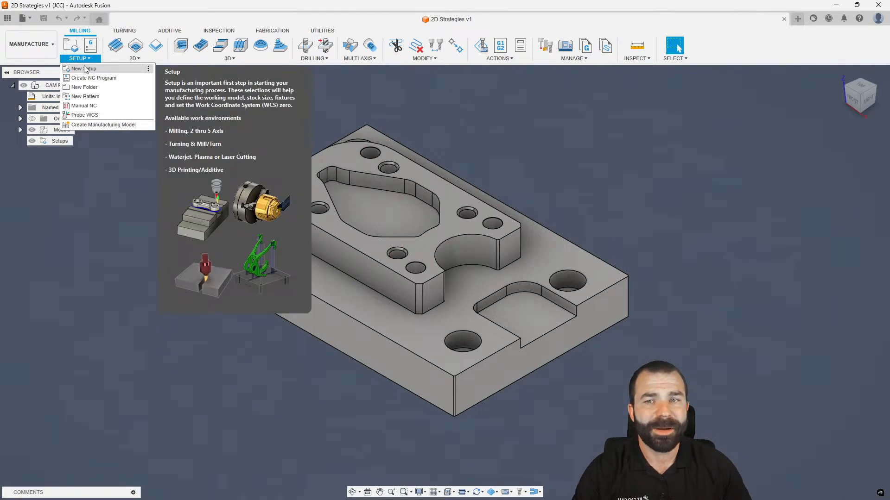
click(73, 50)
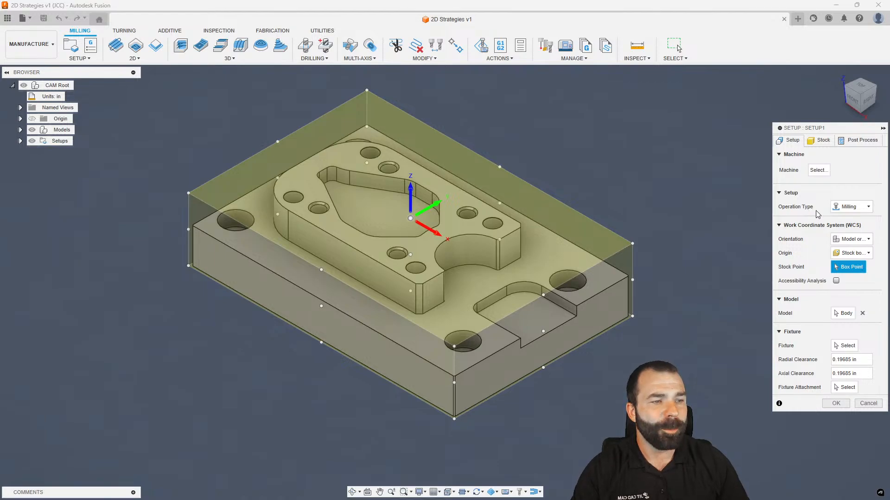
click(838, 208)
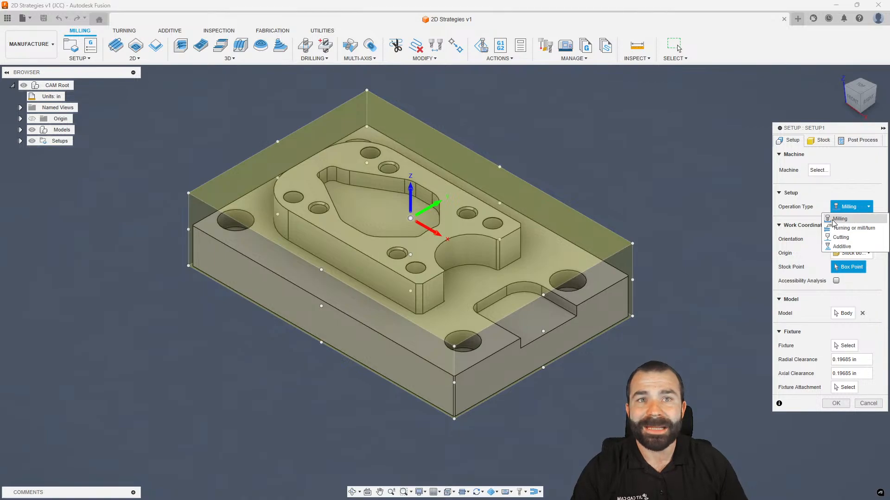
click(838, 220)
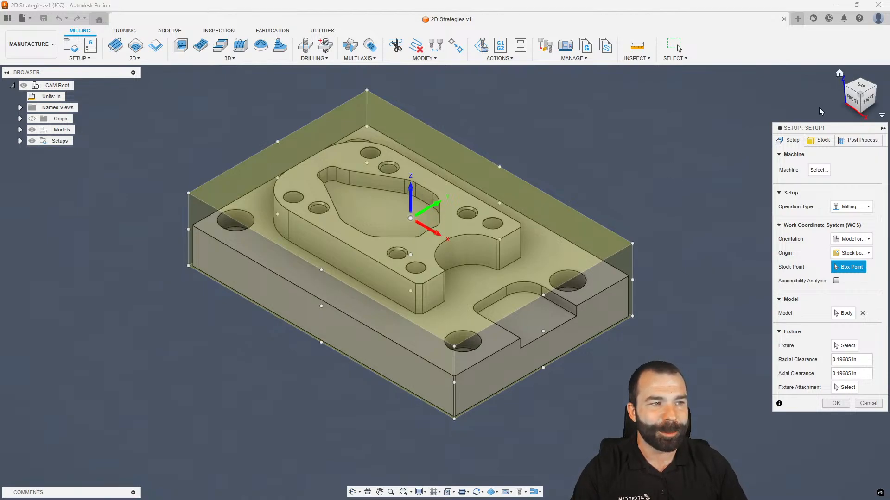
Step: Set the WCS orientation to Z axis/plane & X axis and use the plate's flat underside face for the Z axis
click(852, 240)
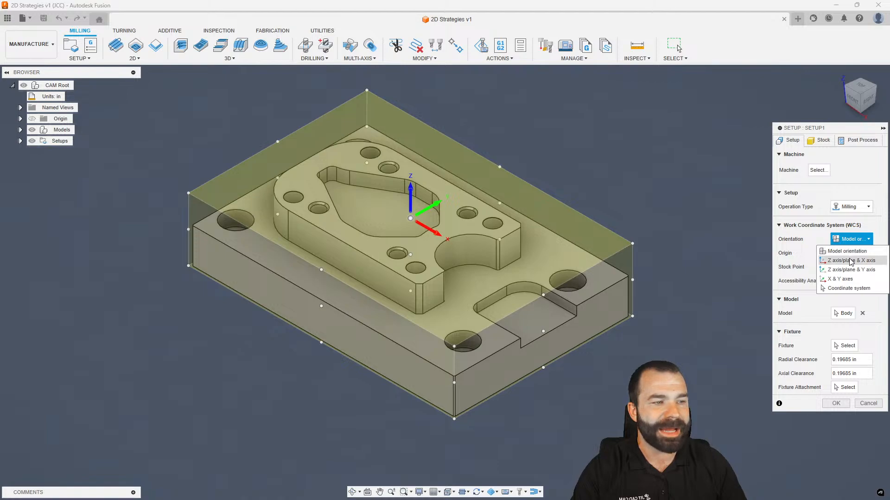
click(851, 260)
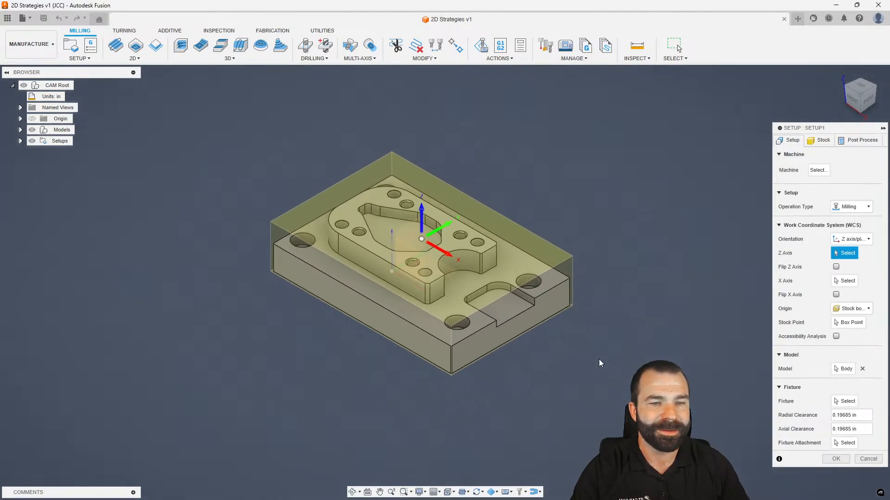
shift+middle_drag(561, 377, 565, 273)
click(852, 240)
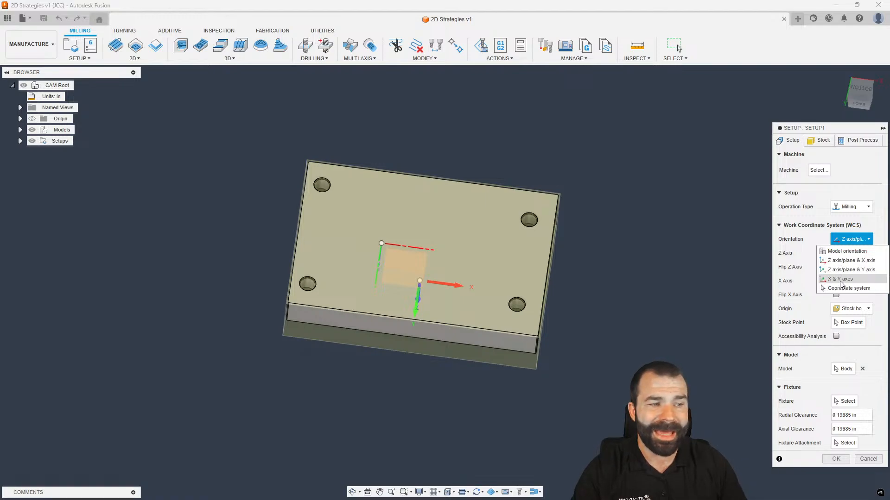
click(799, 253)
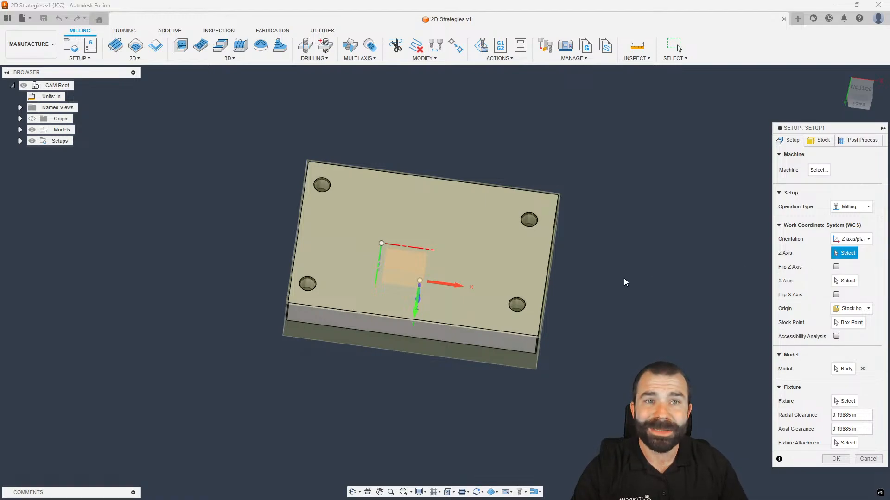
click(462, 246)
Step: Align the WCS X axis with a long edge of the plate's underside and flip the X axis
shift+middle_drag(583, 304, 561, 279)
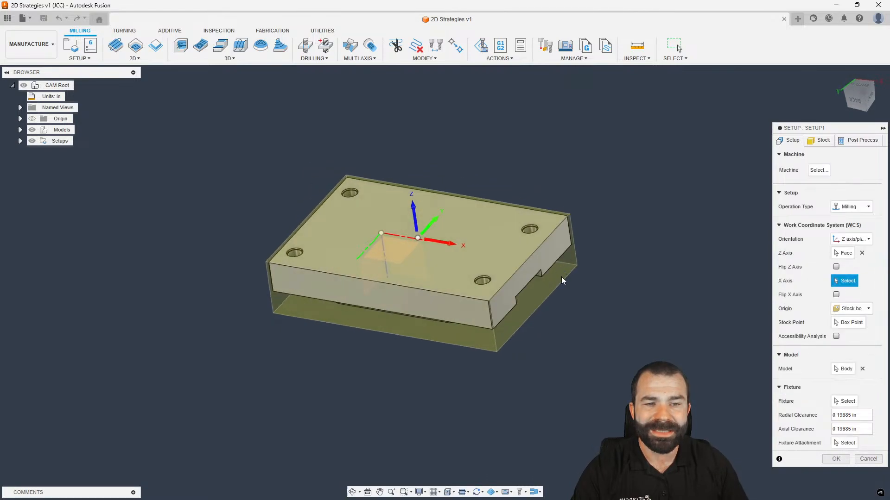
click(468, 302)
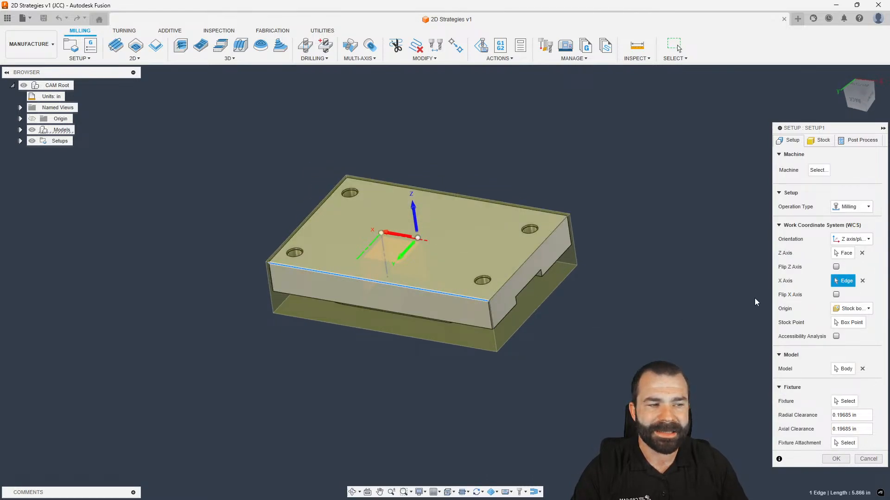
click(835, 294)
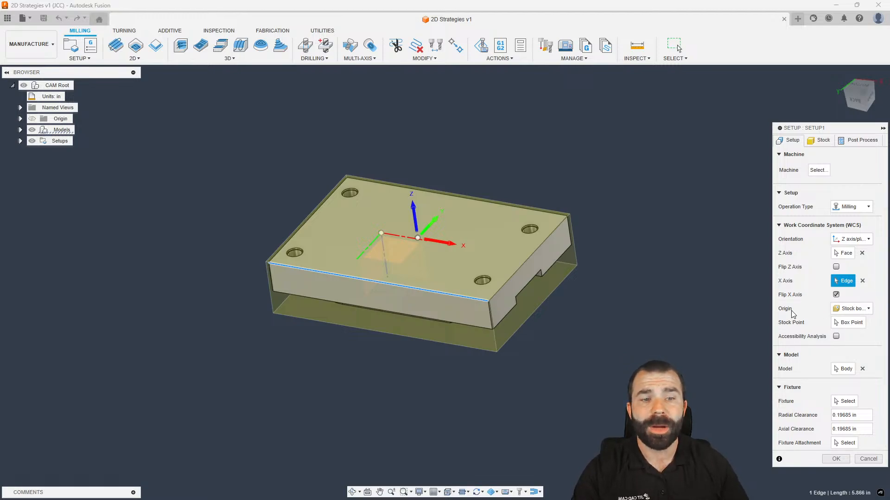
Step: Try different stock box points for the WCS origin, finishing with the stock box's lower corner at minimum X and Y
click(851, 323)
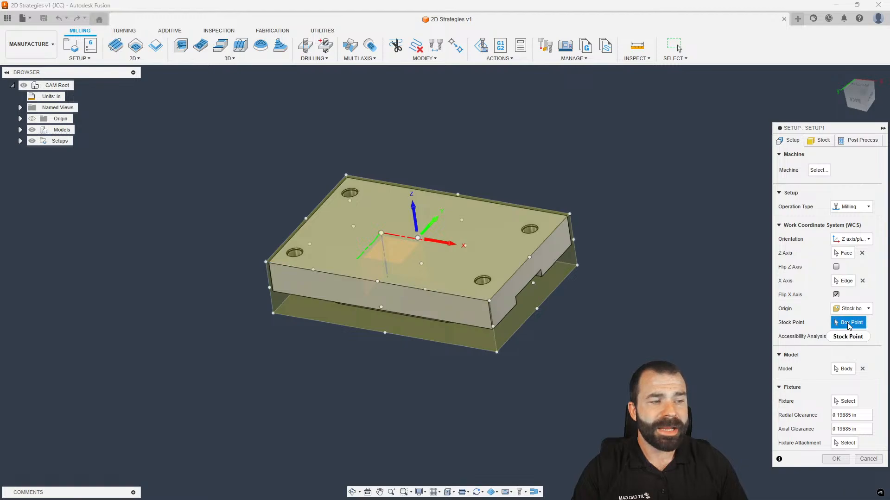
click(346, 176)
shift+middle_drag(352, 185, 419, 239)
click(419, 237)
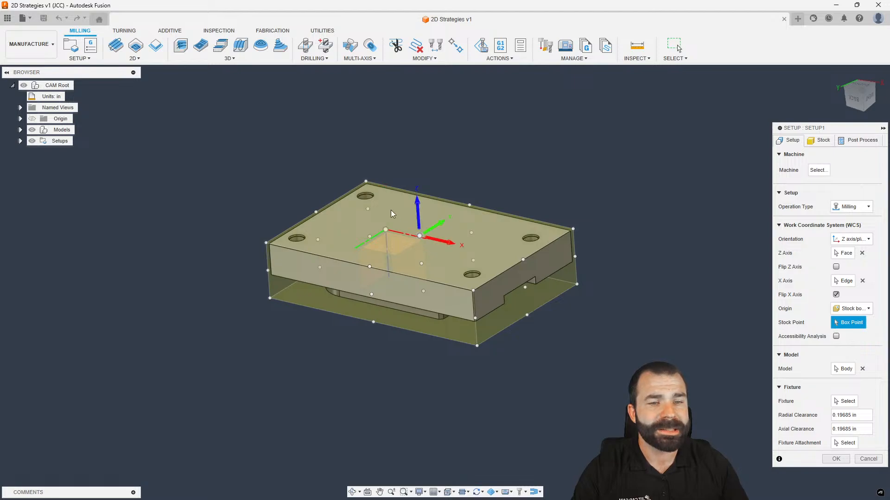
click(366, 182)
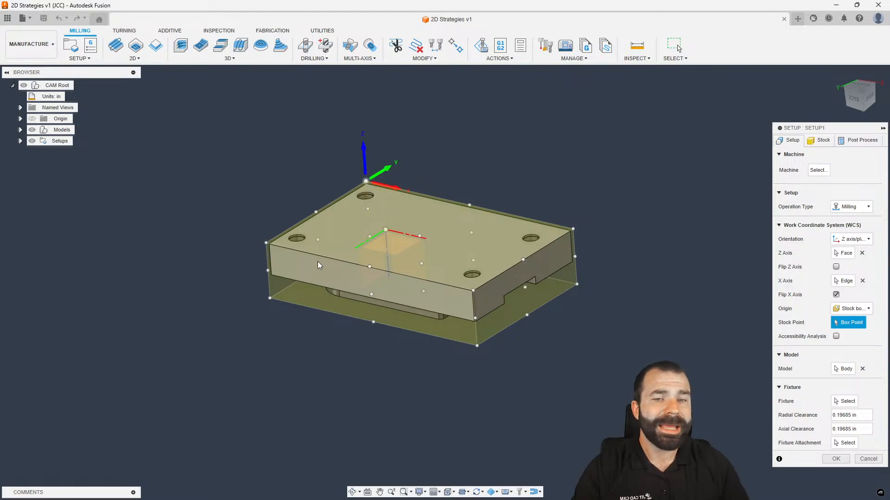
click(269, 298)
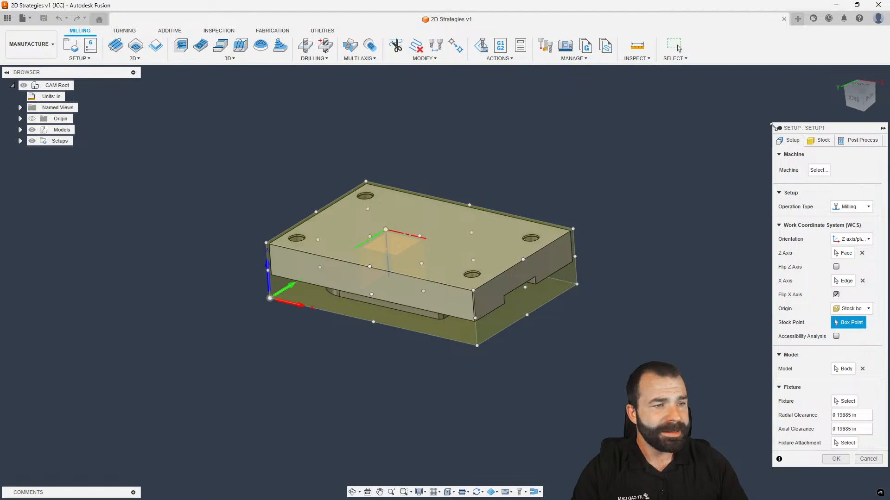
Step: Widen the setup dialog, check its origin and model body selections, and open the setup's stock settings
drag(773, 134, 741, 136)
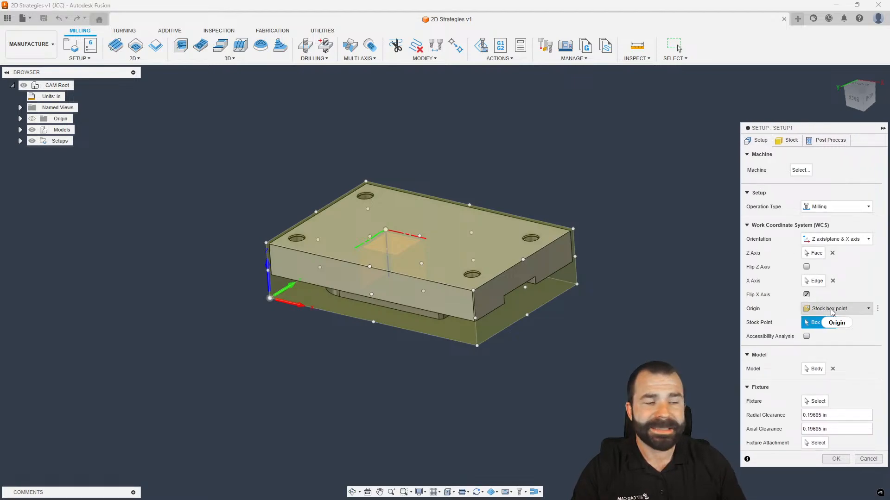
mouse_move(828, 312)
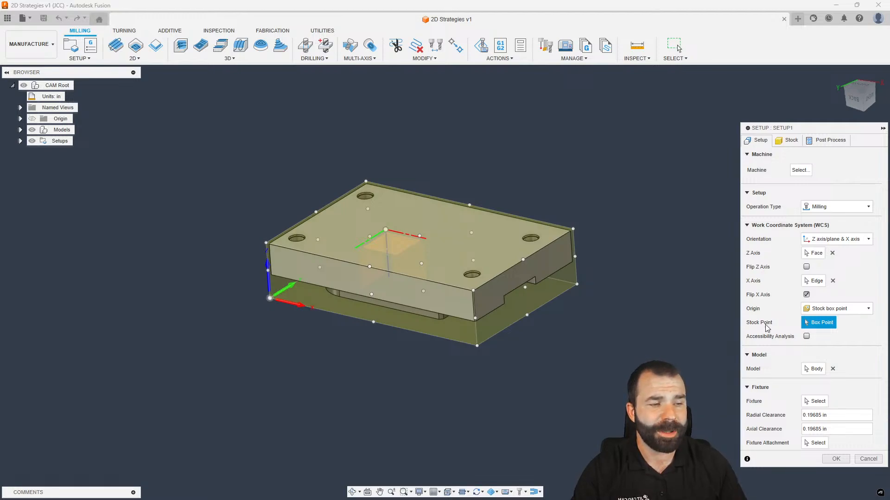
click(812, 369)
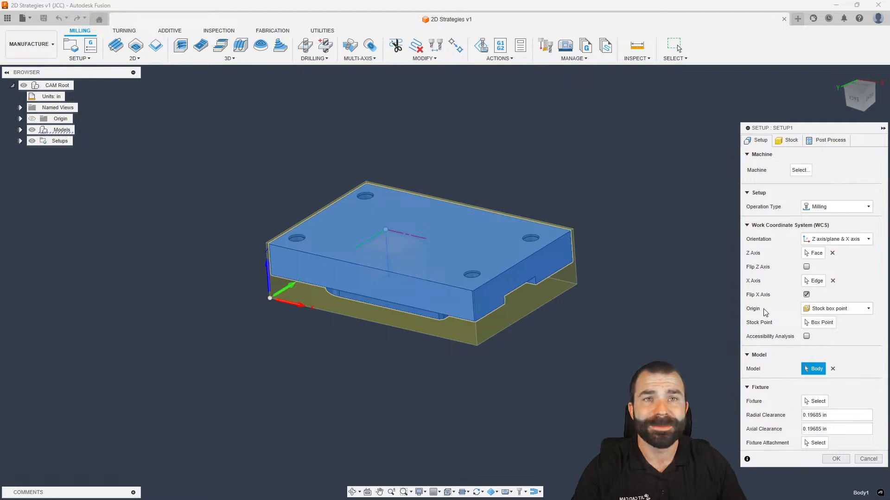
click(787, 140)
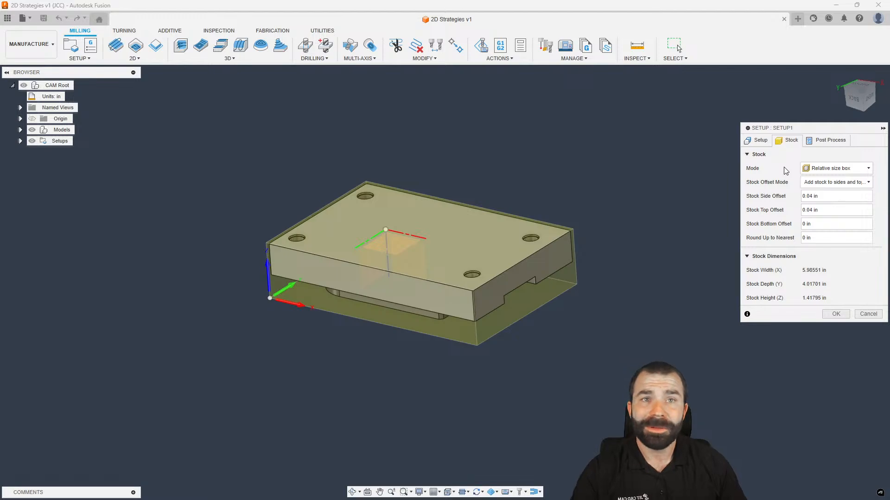
Step: Set the stock mode to Fixed size box and set the stock height (Z) to 1.75 in
click(824, 170)
click(823, 182)
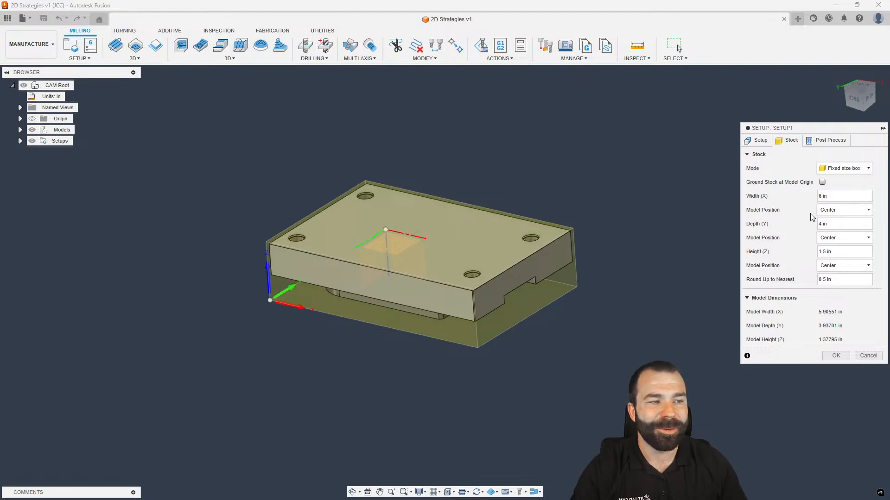
click(823, 280)
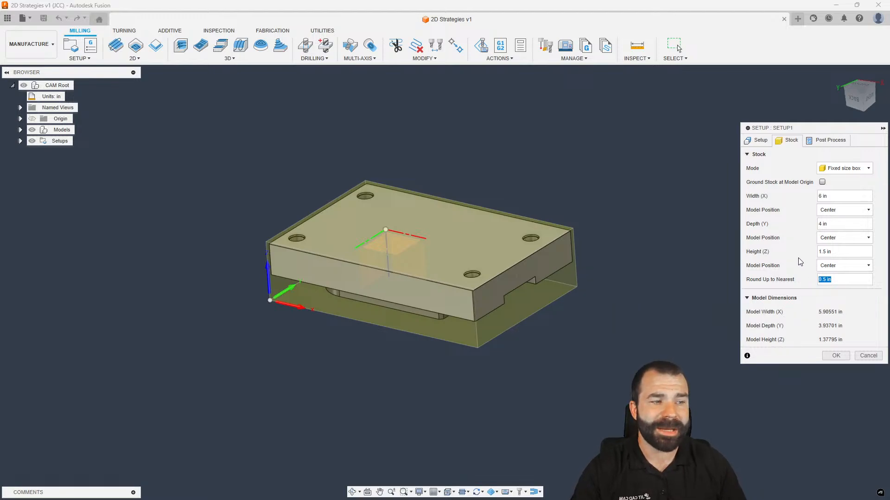
key(shift+Tab)
key(shift+Tab)
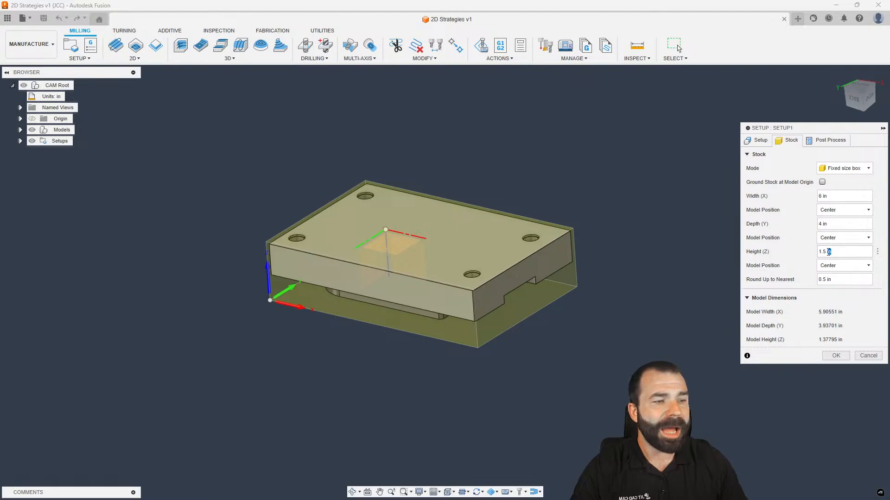
text(1)
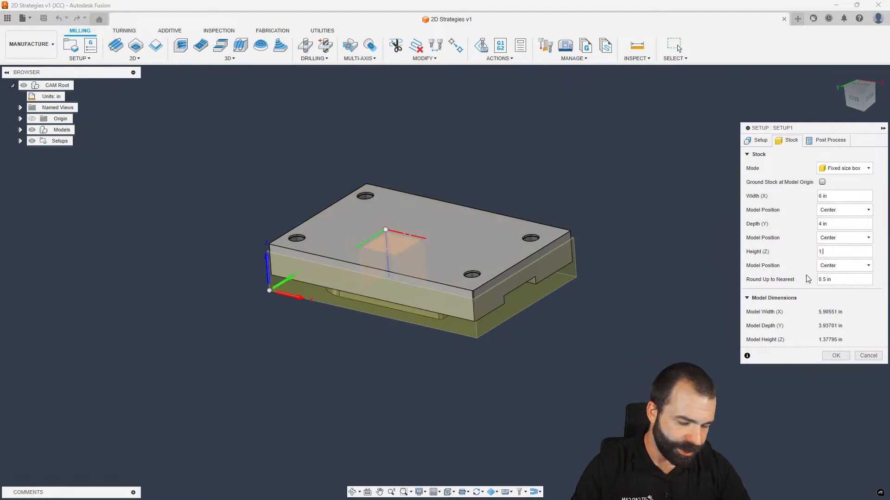
text(.75)
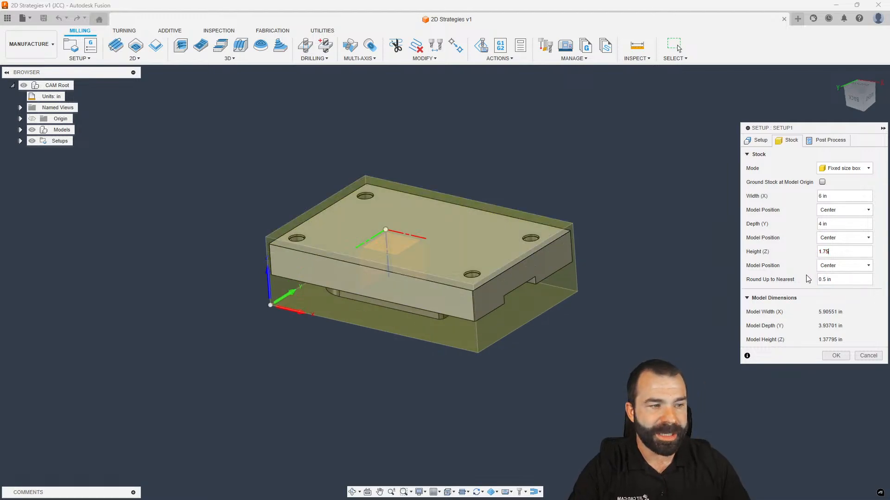
Step: Position the model in Z by Offset from top (+Z) with an offset of 0.02 in
click(828, 267)
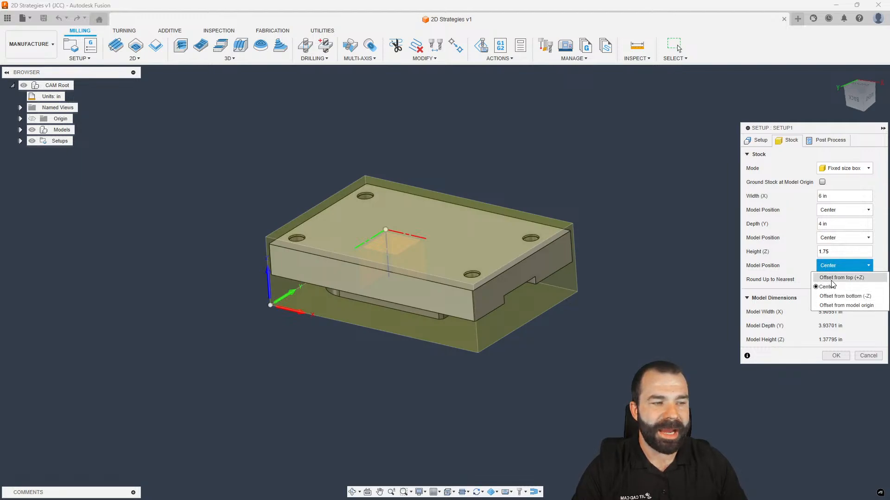
click(835, 278)
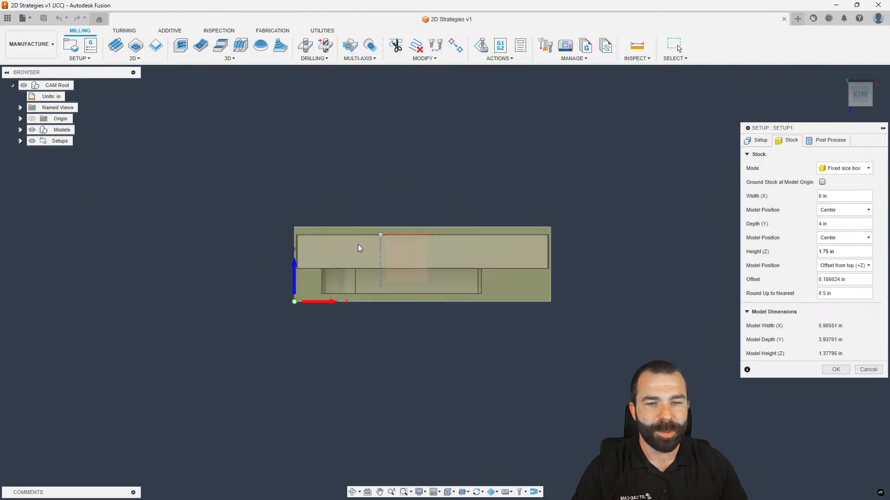
scroll(302, 235, up, 2)
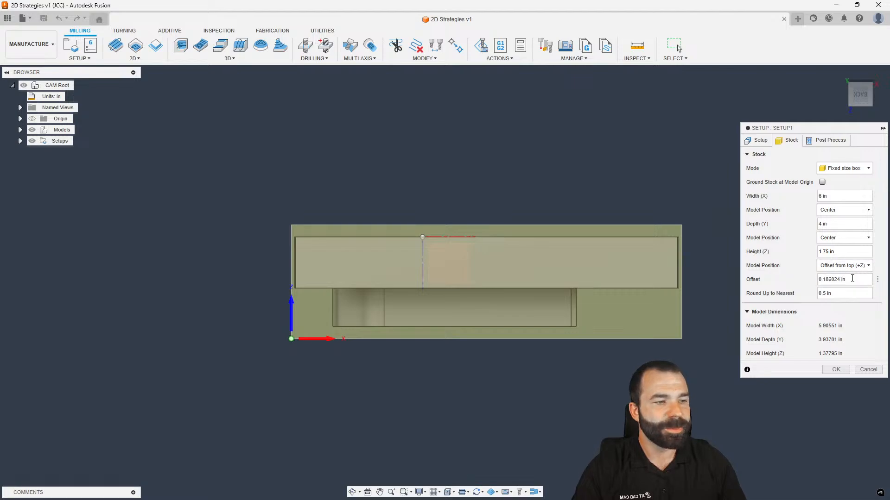
drag(847, 279, 828, 282)
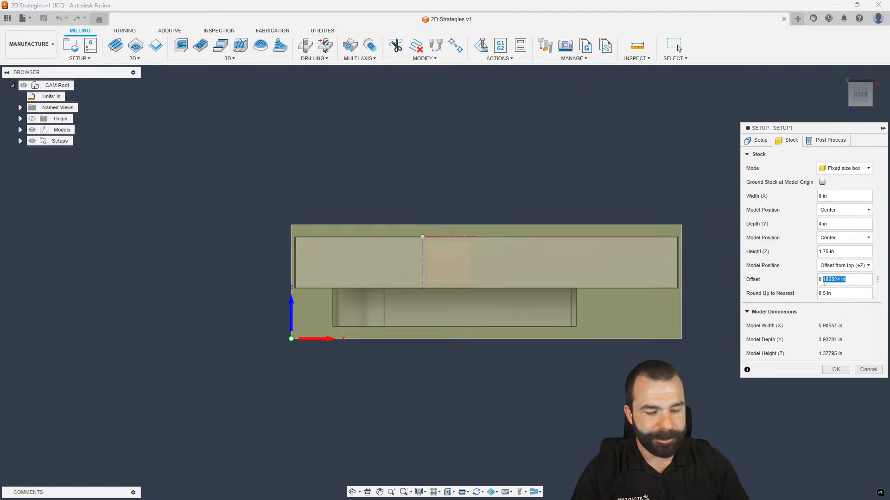
text(02)
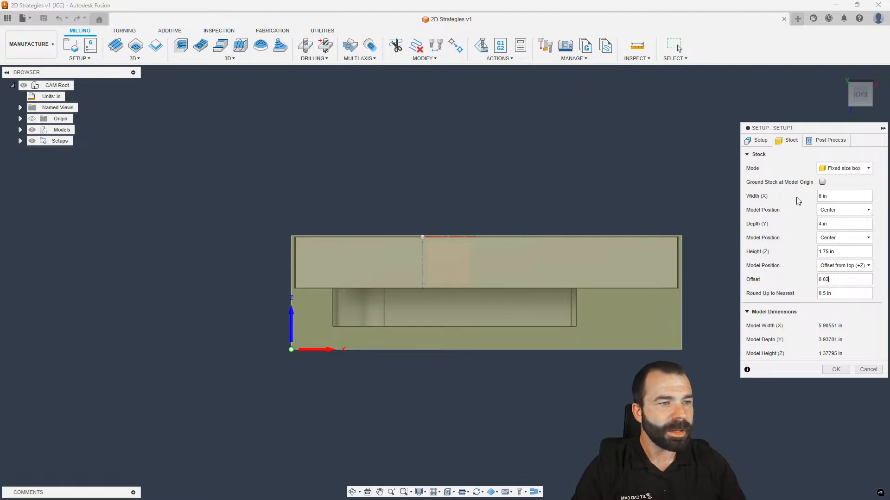
Step: Review the setup's program name and comment in the post-processing settings and set the WCS offset to 1
click(824, 141)
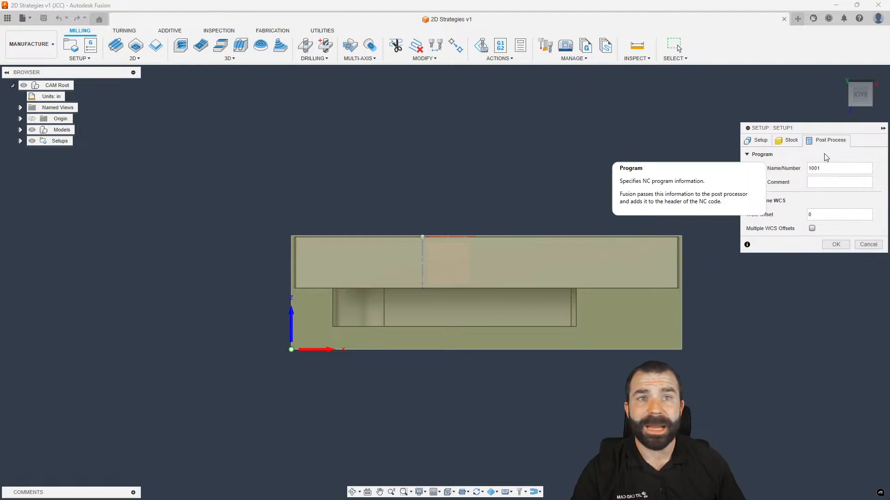
drag(828, 170, 801, 170)
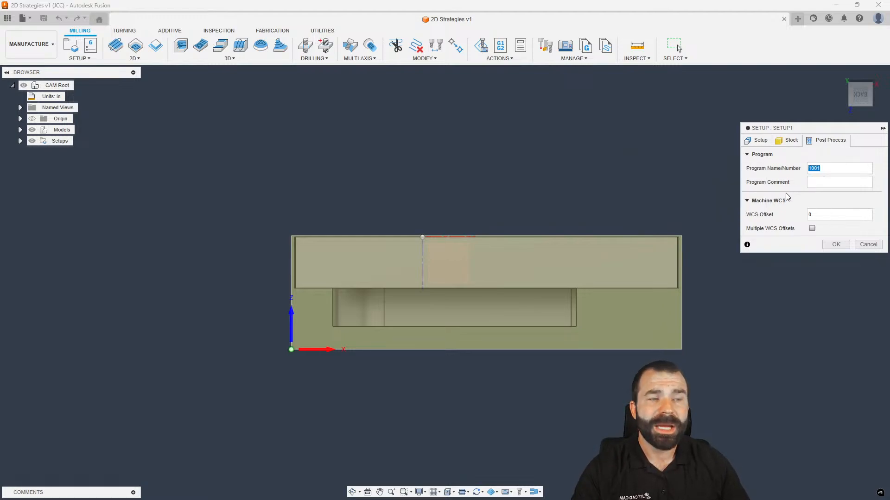
click(838, 183)
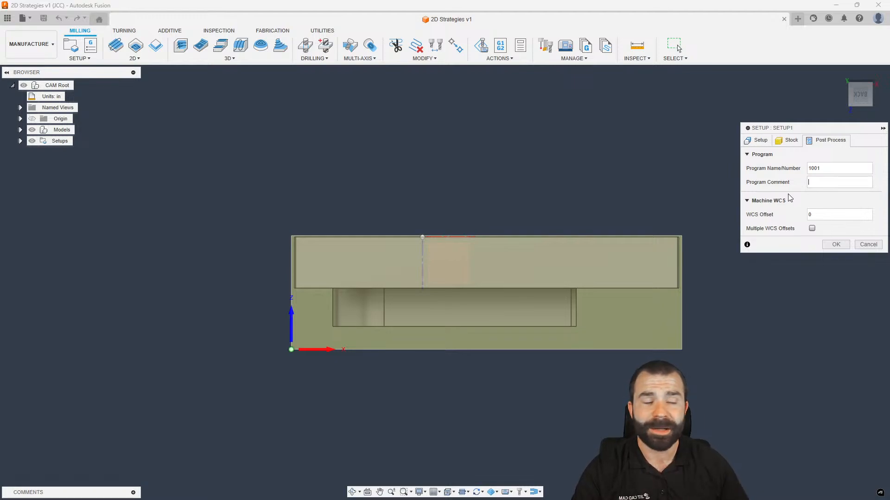
drag(814, 214, 802, 217)
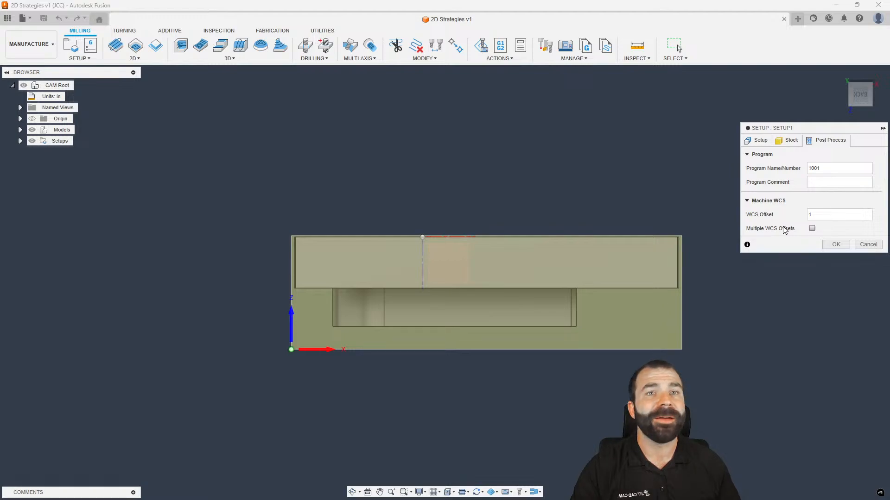
Step: Move the WCS origin to the stock box's upper corner at minimum X and maximum Y and finish the setup
click(759, 140)
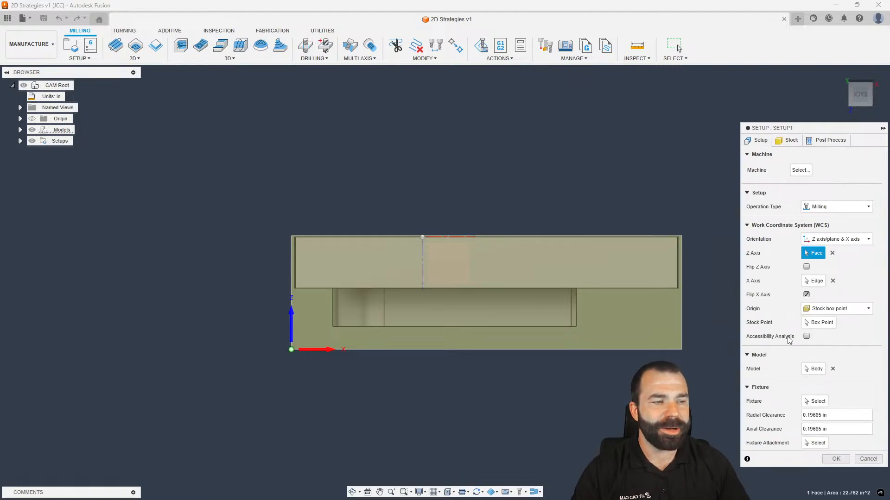
click(818, 323)
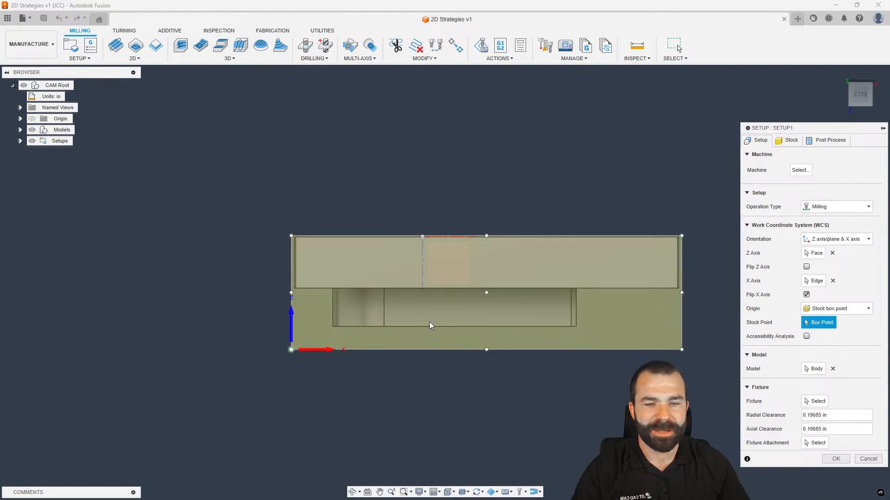
shift+middle_drag(437, 398, 418, 415)
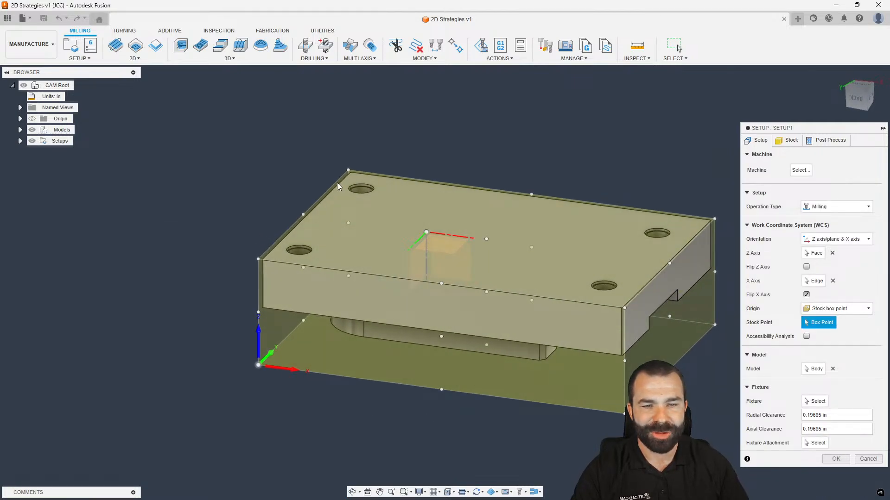
click(349, 170)
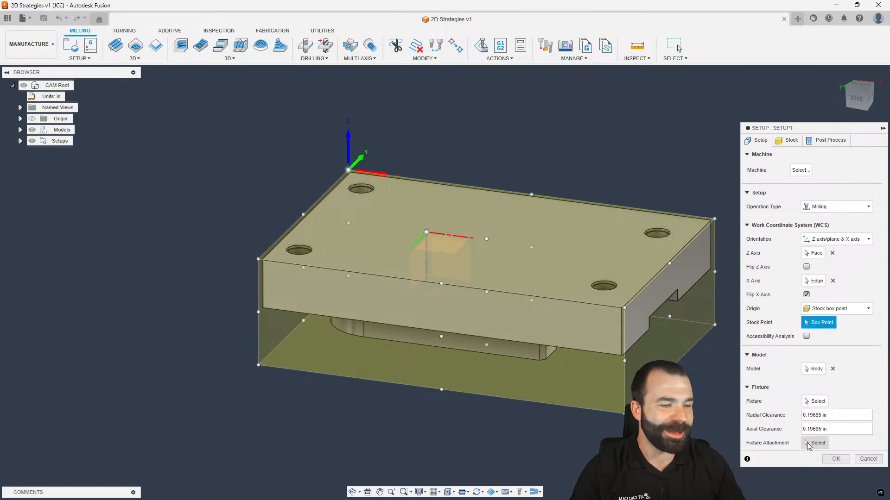
click(834, 459)
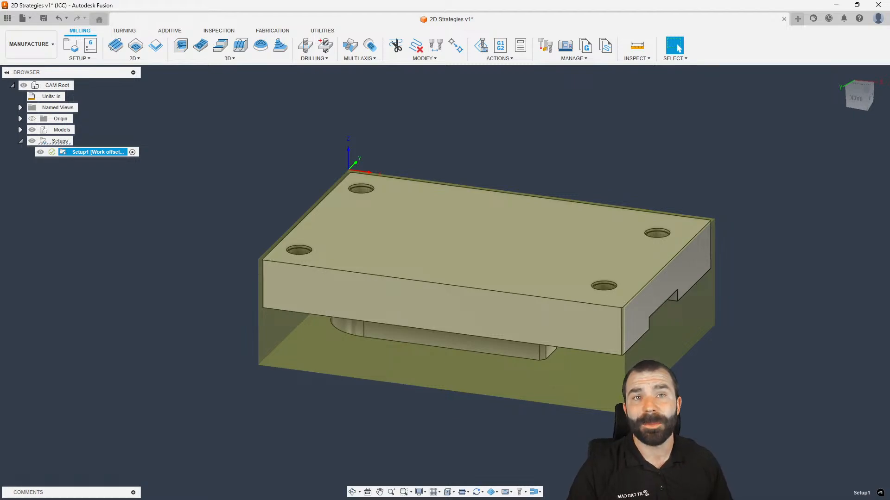
Step: Reopen Setup1, review its WCS and stock settings, and close it
double_click(62, 153)
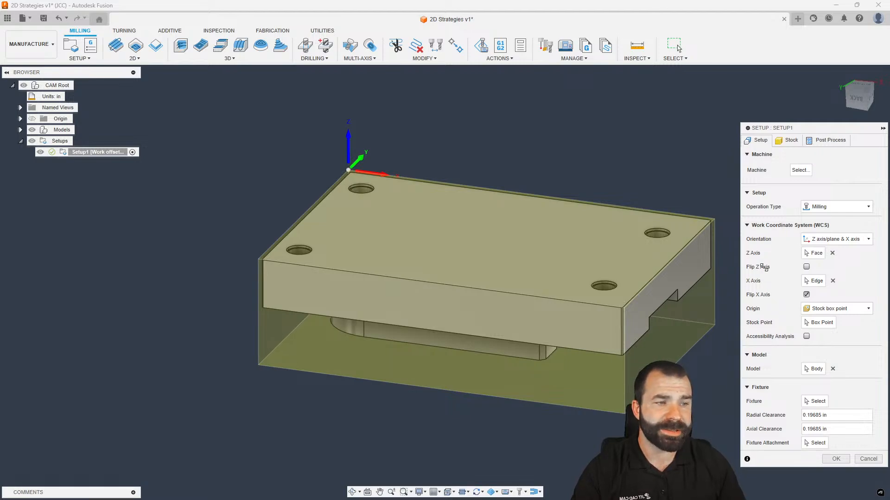
click(789, 140)
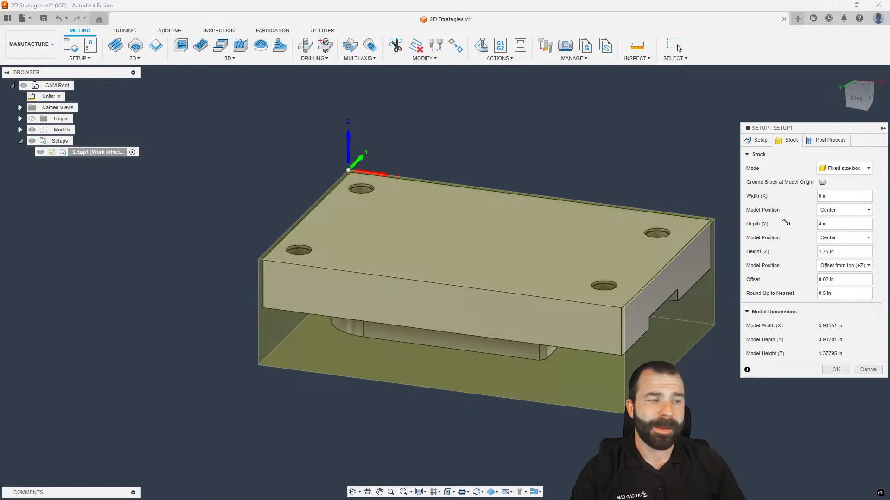
click(835, 369)
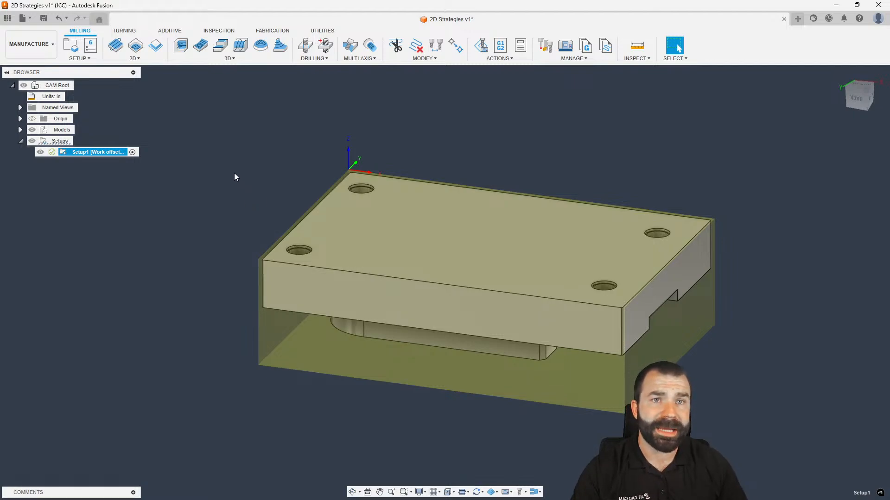
Step: Start a 2D Face operation and browse the Fusion Library for its tool
click(143, 60)
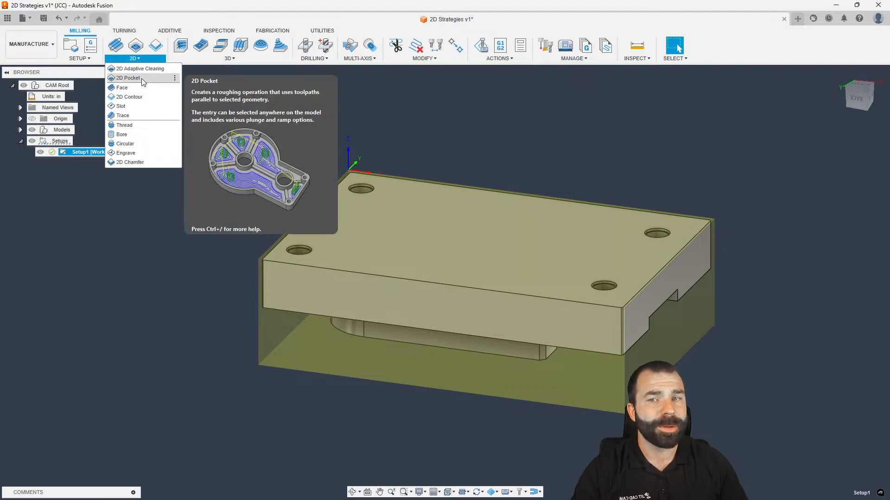
click(132, 88)
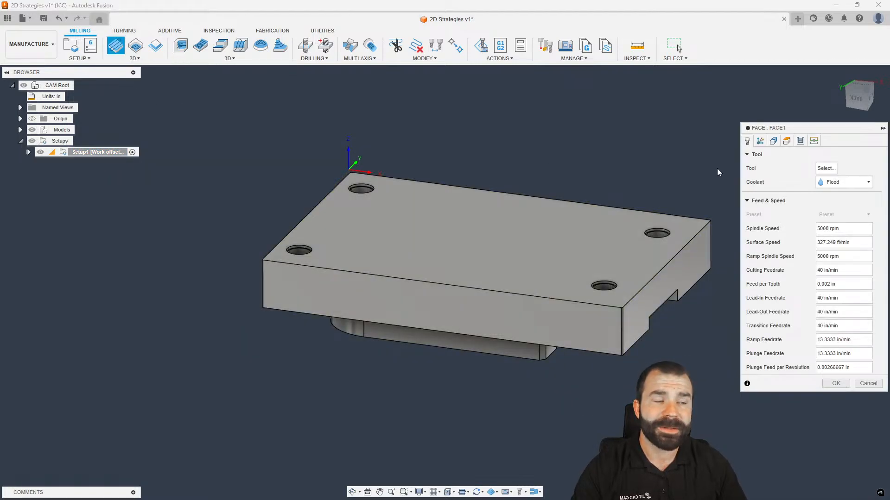
click(826, 168)
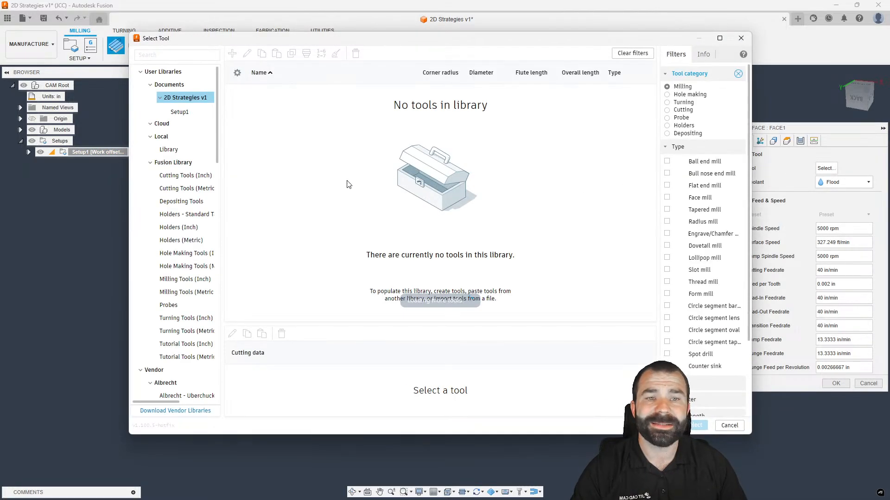
click(191, 163)
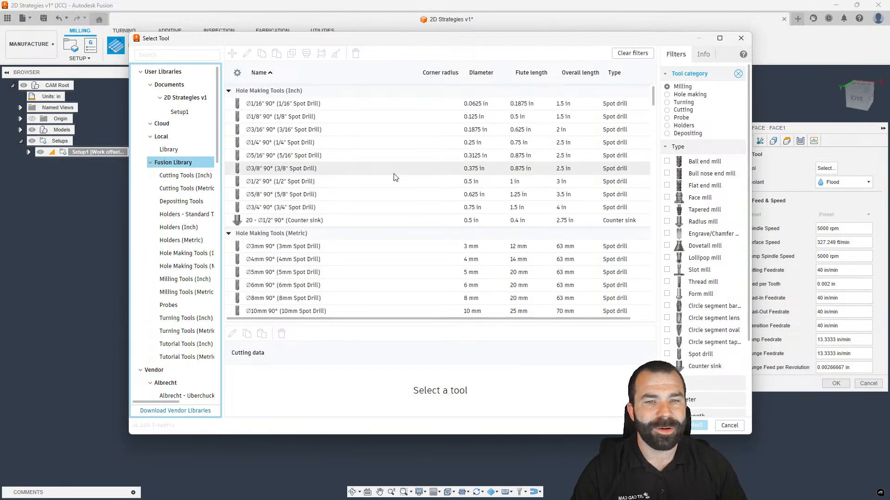
Step: Turn all tool libraries in the Fusion Library off and on again
right_click(185, 168)
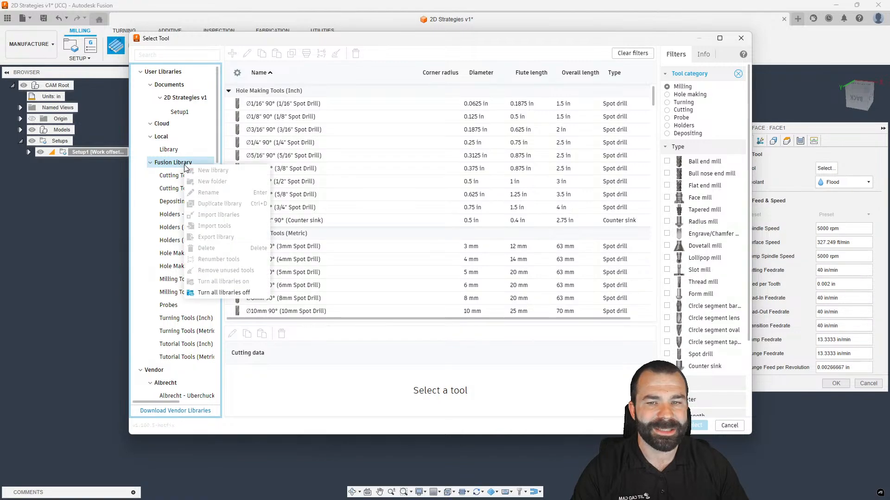
click(233, 295)
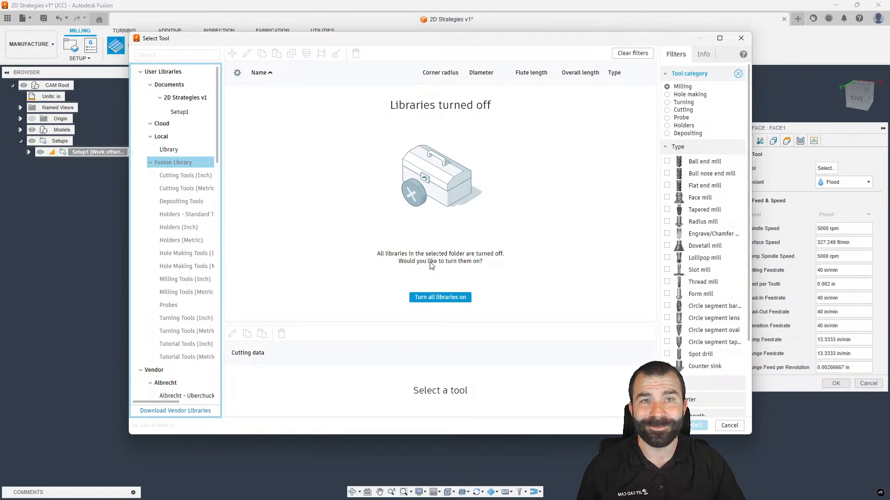
click(452, 299)
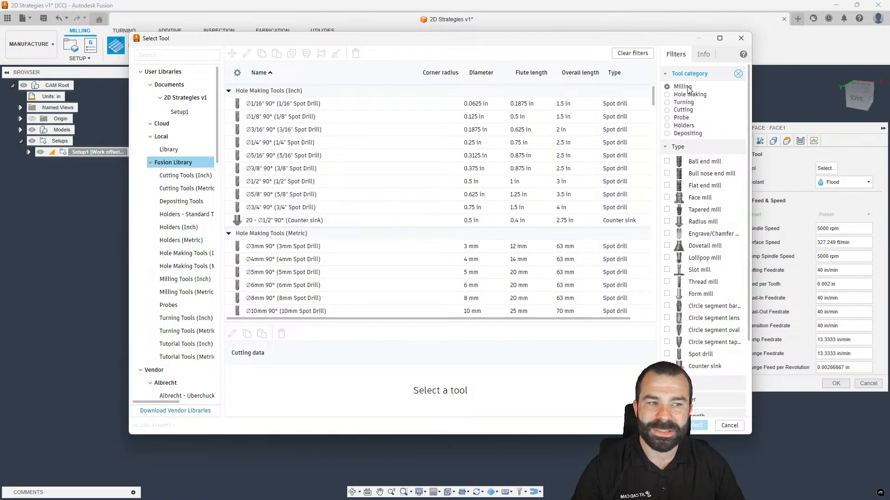
Step: Filter the tools to face mills and copy the 2" Face Mill from Milling Tools (Inch)
click(667, 198)
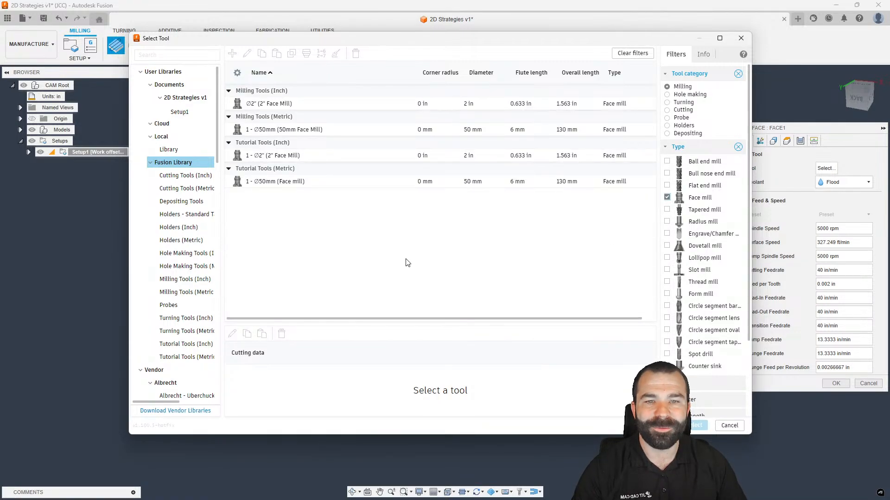
click(313, 104)
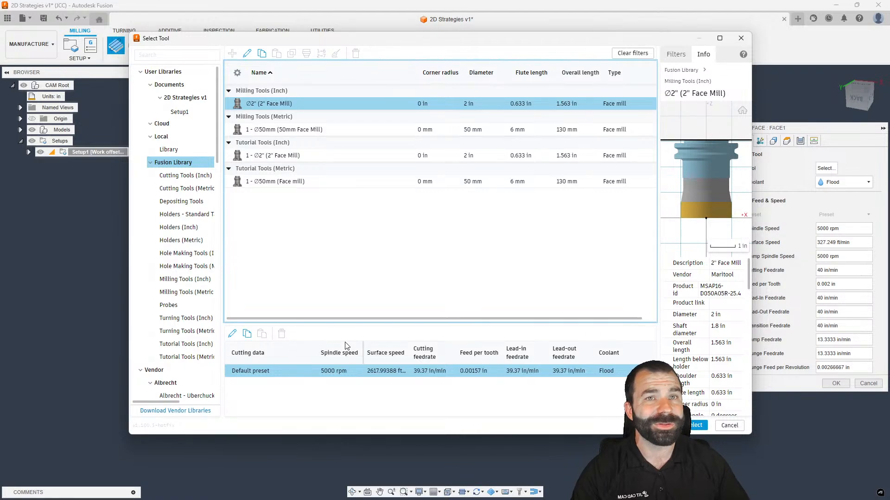
right_click(335, 103)
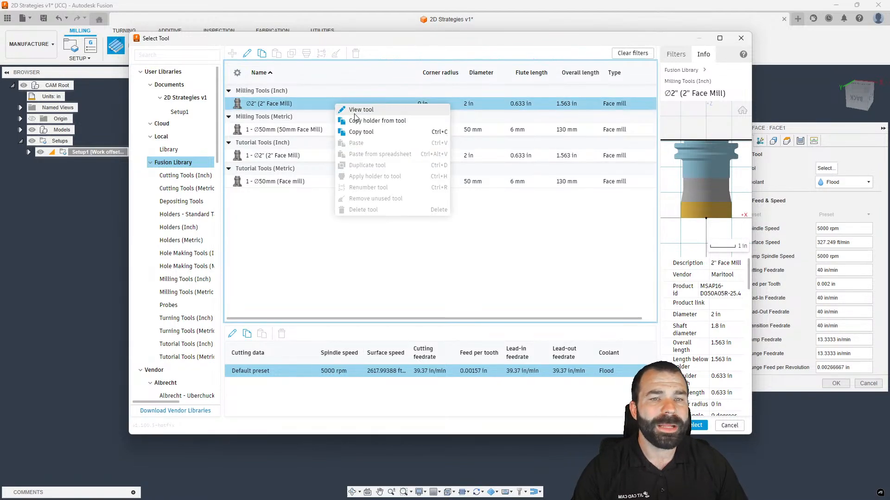
click(363, 131)
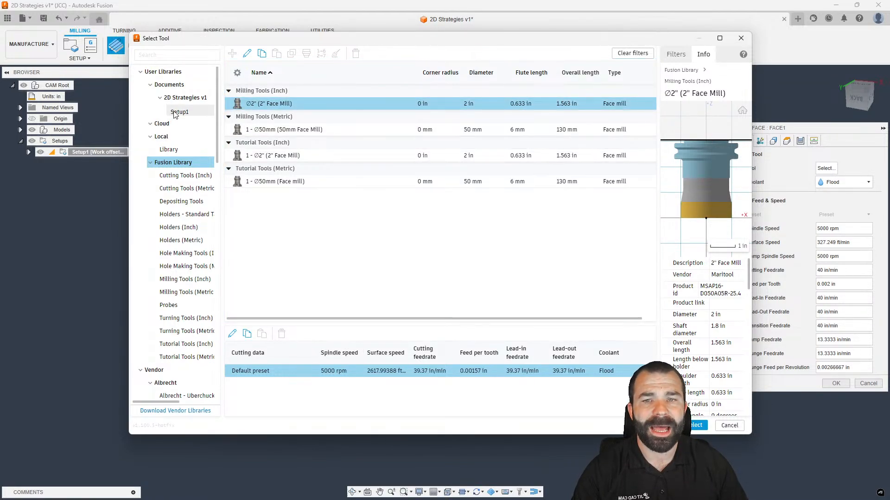
Step: Paste the copied 2" Face Mill into the 2D Strategies v1 document library
click(181, 99)
right_click(295, 138)
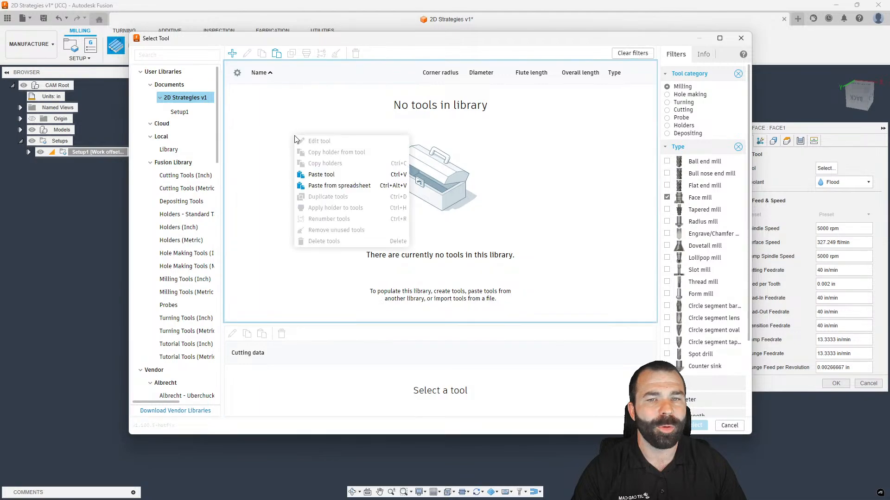
click(319, 176)
right_click(319, 106)
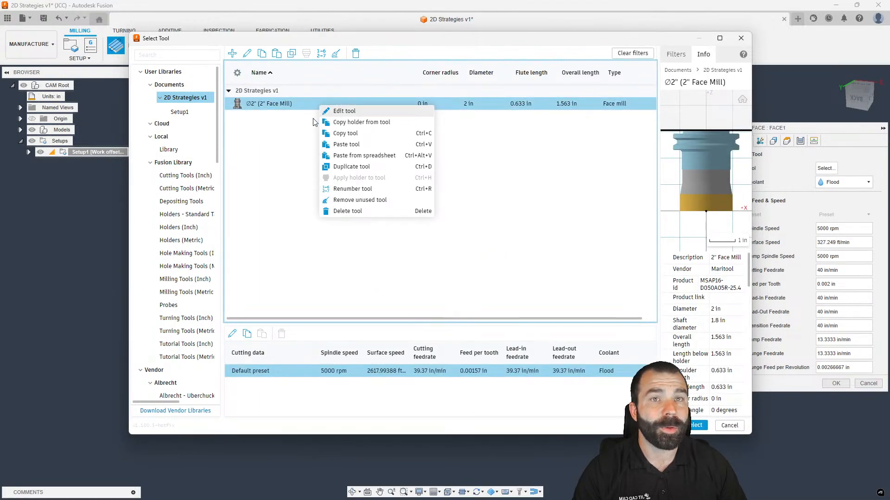
click(293, 127)
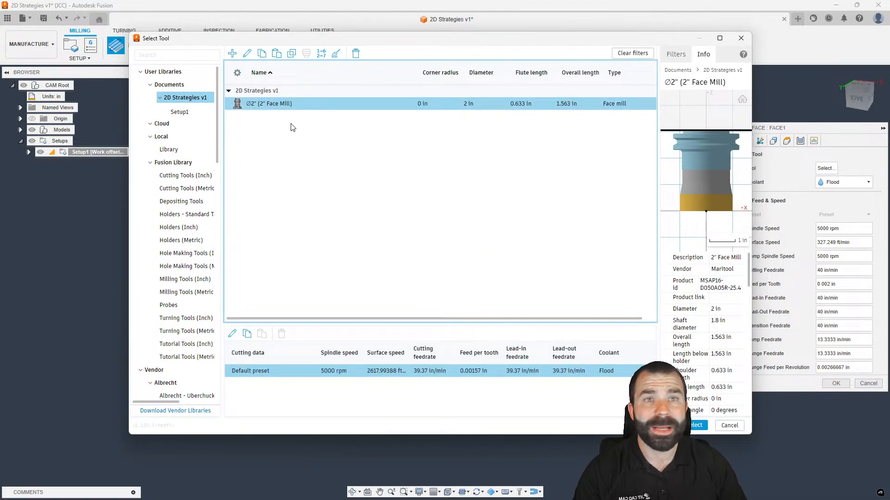
Step: Check the Cloud and Local tool libraries, and create a cloud library named Shop Crib
click(160, 124)
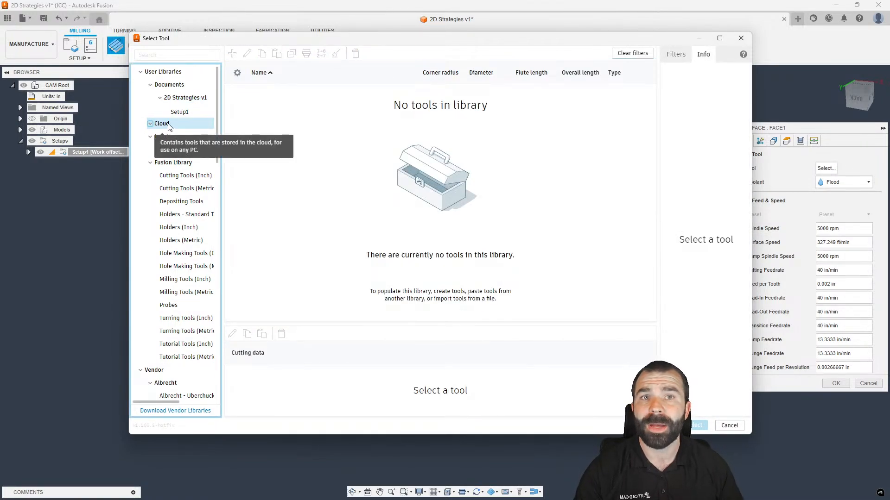
click(172, 137)
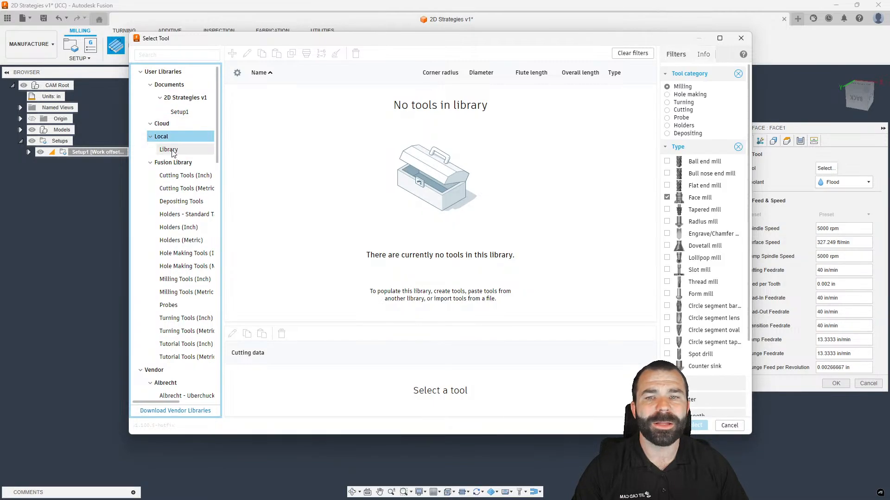
click(171, 149)
click(165, 124)
right_click(166, 126)
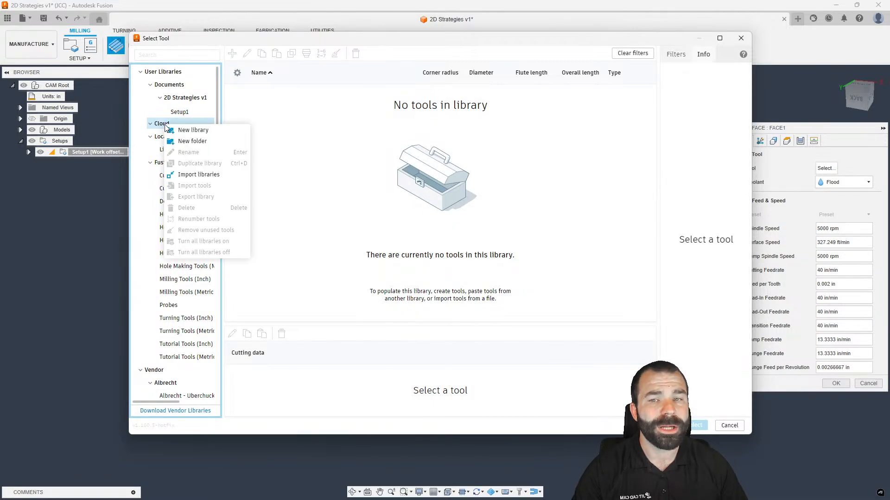
click(186, 131)
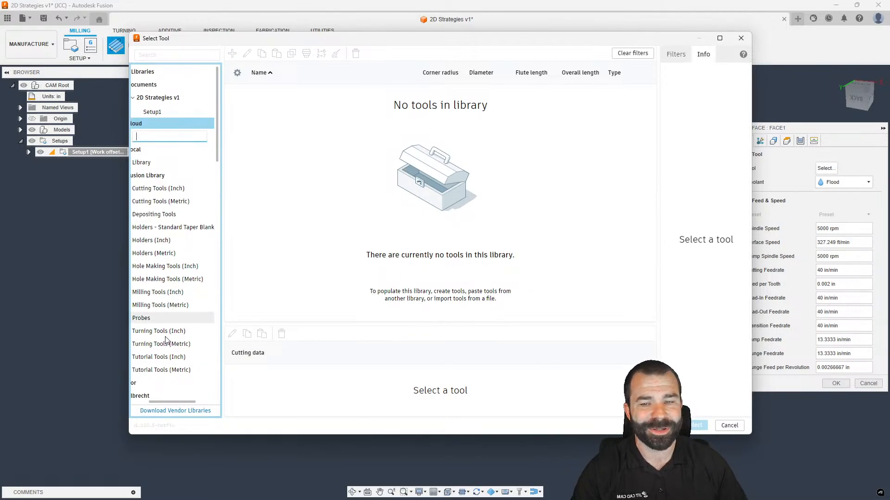
drag(162, 402, 125, 399)
right_click(176, 123)
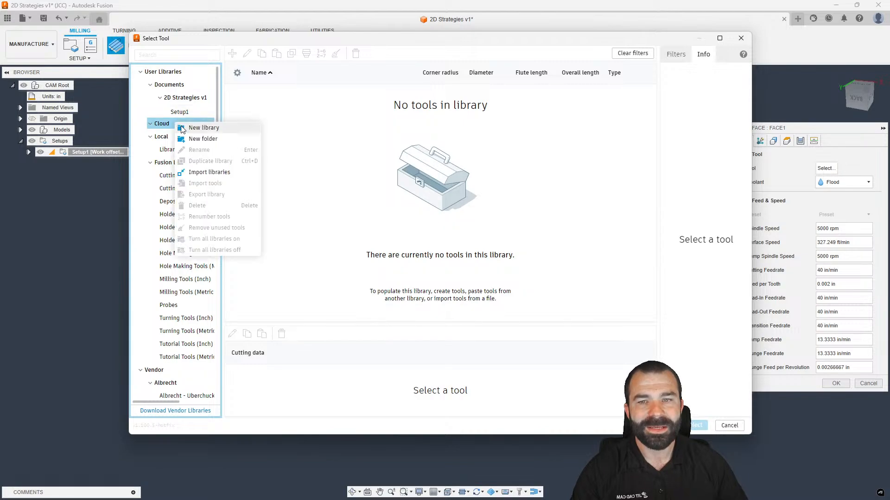
click(195, 126)
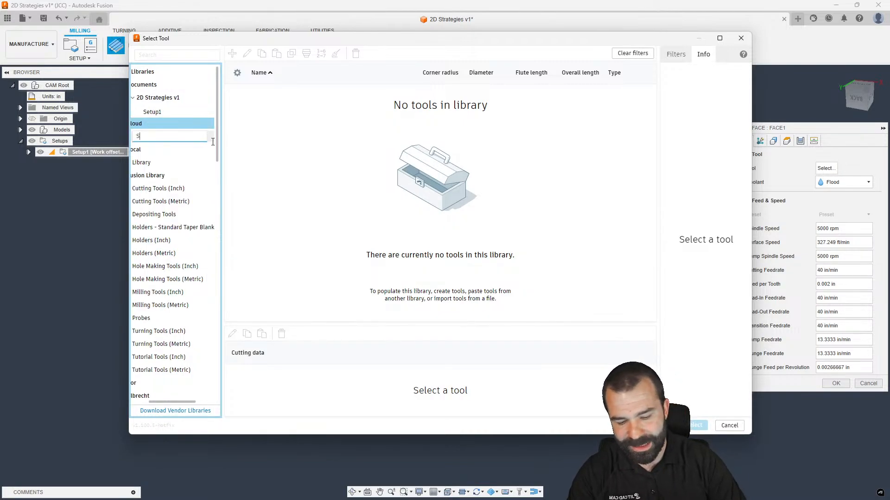
text(Shop Cri)
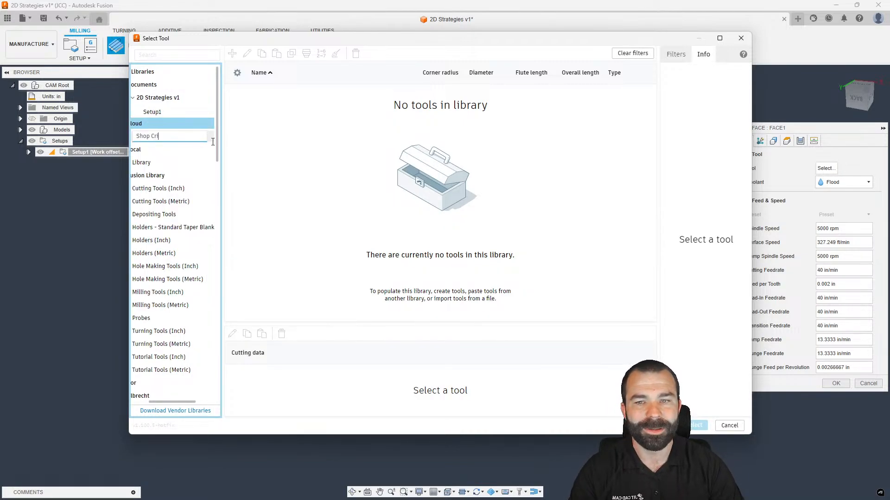
text(b)
key(Return)
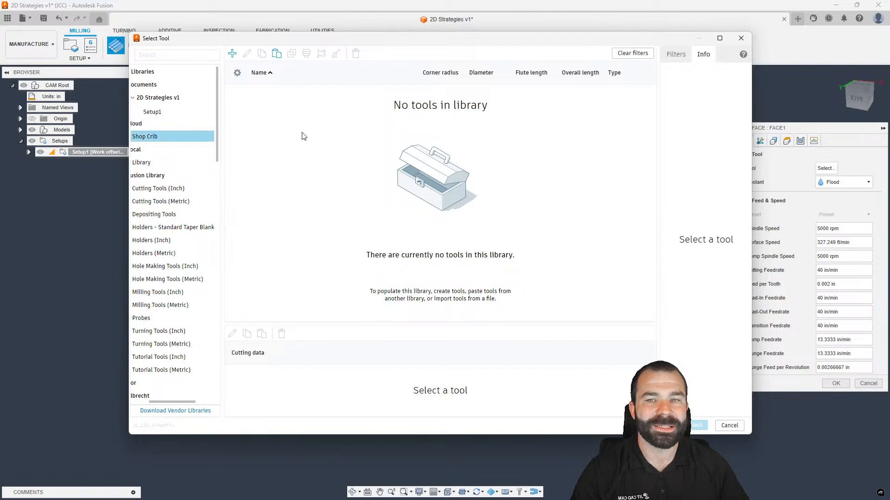
Step: Paste the copied 2" Face Mill into the Shop Crib library and open the tool for editing
right_click(302, 136)
click(326, 170)
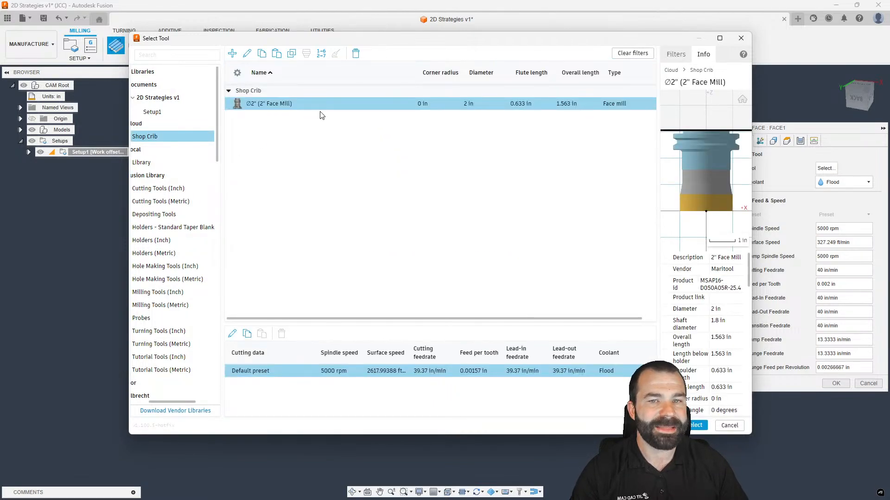
right_click(318, 113)
click(337, 116)
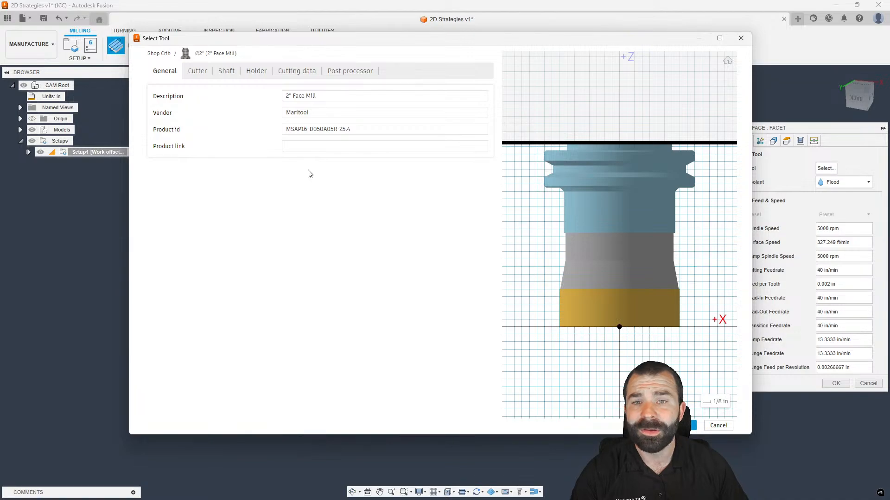
Step: Review the face mill's cutter, shaft, holder, cutting data and post processor settings
click(197, 72)
click(226, 72)
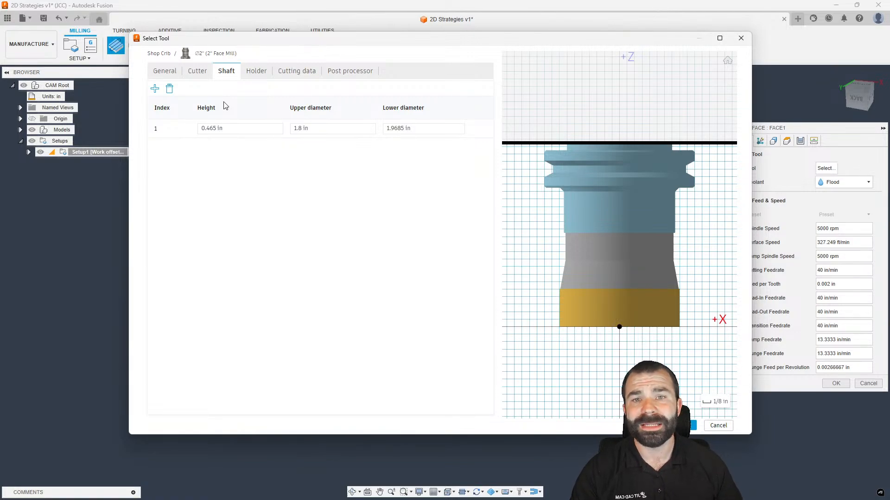
click(254, 72)
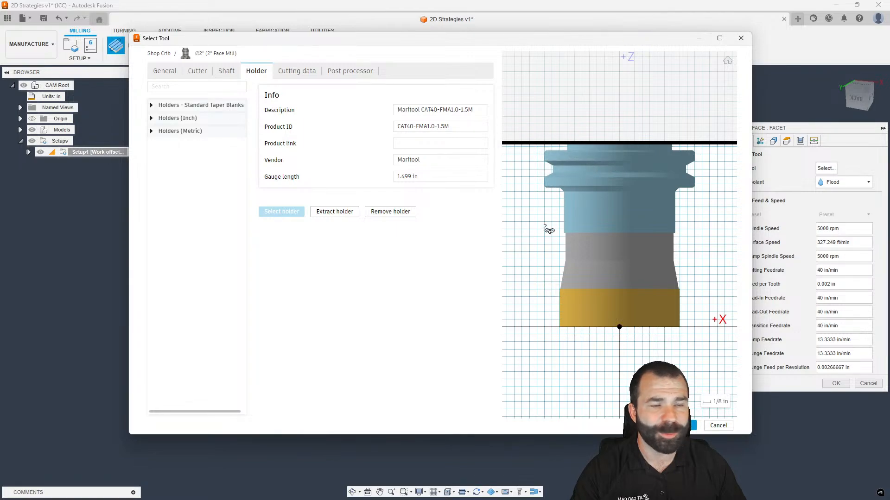
click(297, 71)
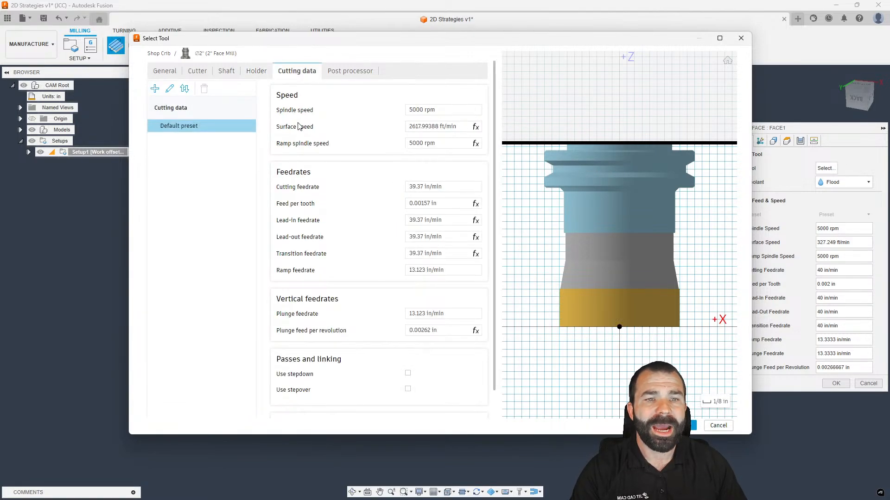
click(332, 71)
Step: Rename the face mill's default cutting data preset to 6061
click(301, 74)
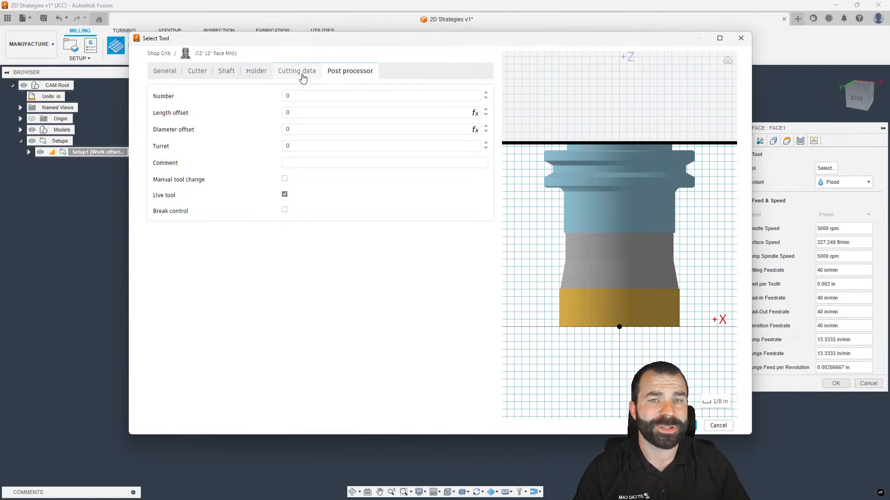
click(169, 90)
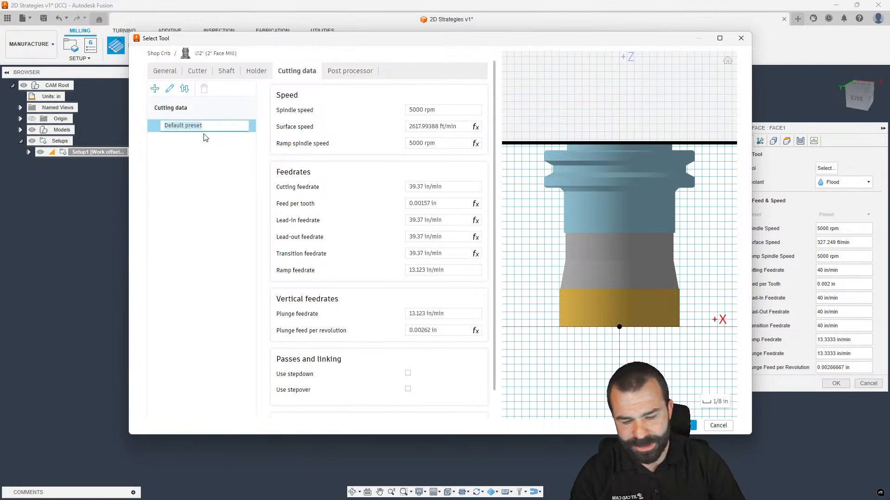
text(6061)
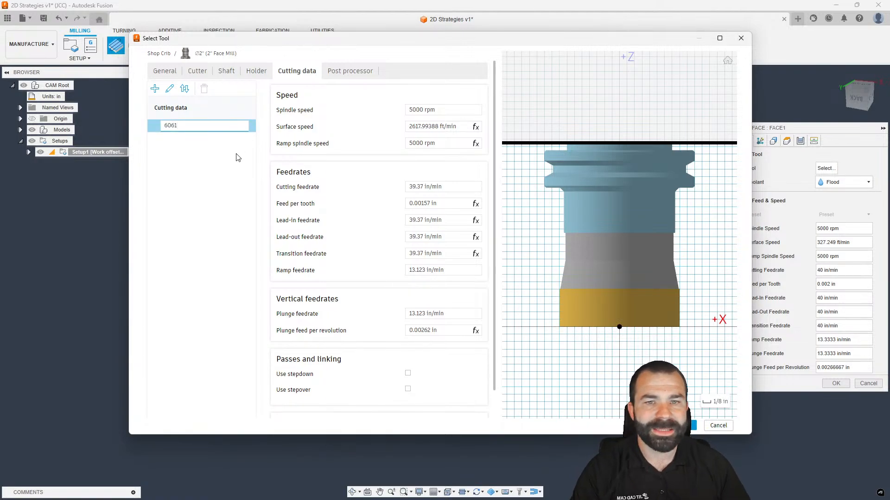
key(Return)
Step: Set the 6061 preset's spindle speed to 12000 rpm and its feed per tooth to 0.001 in
click(459, 110)
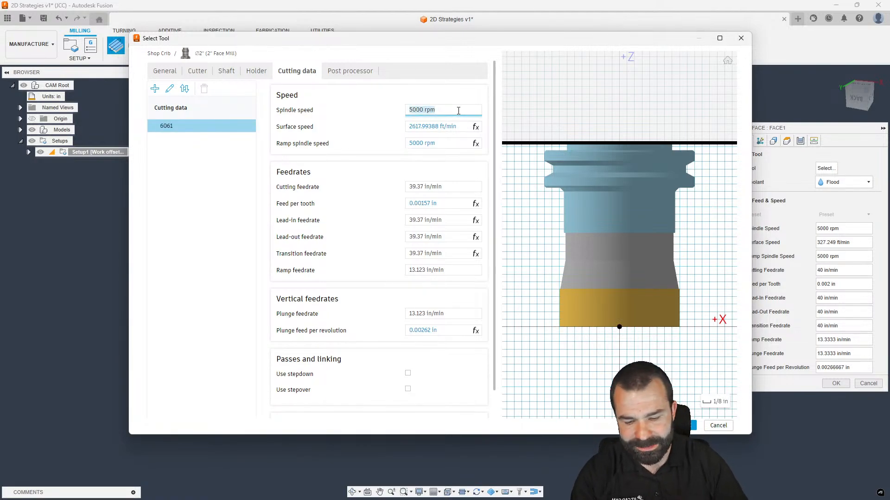
text(12000)
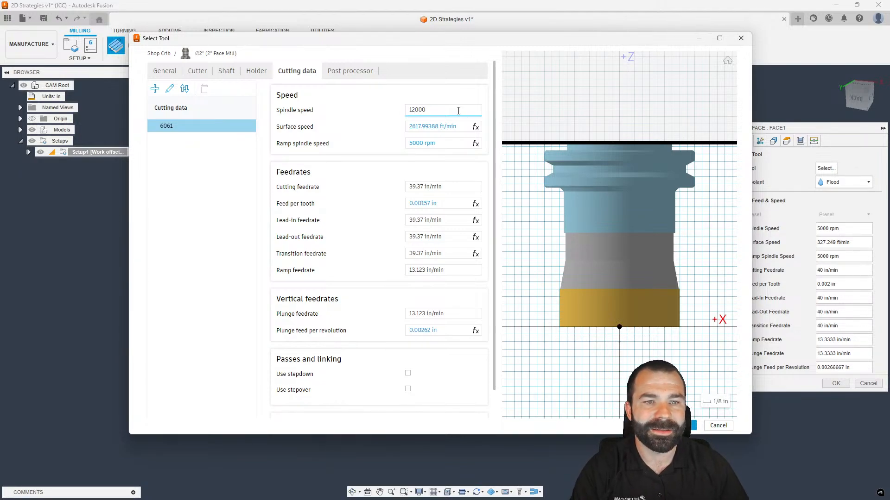
key(Return)
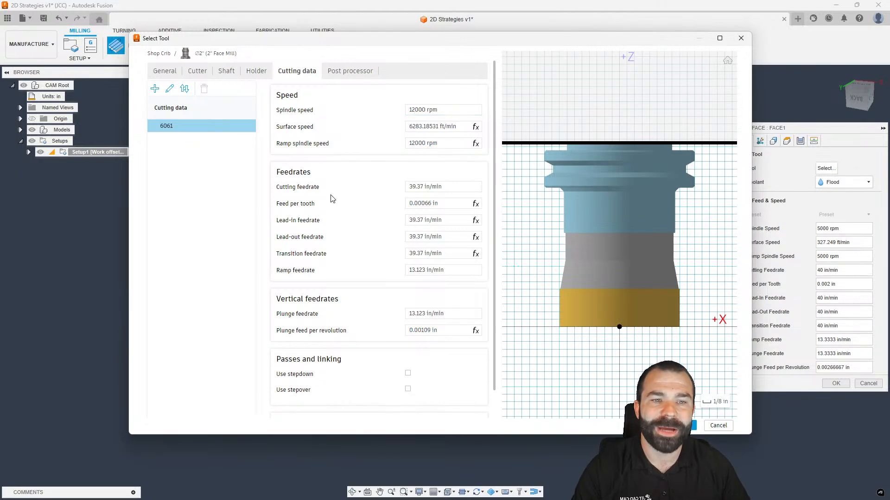
click(431, 204)
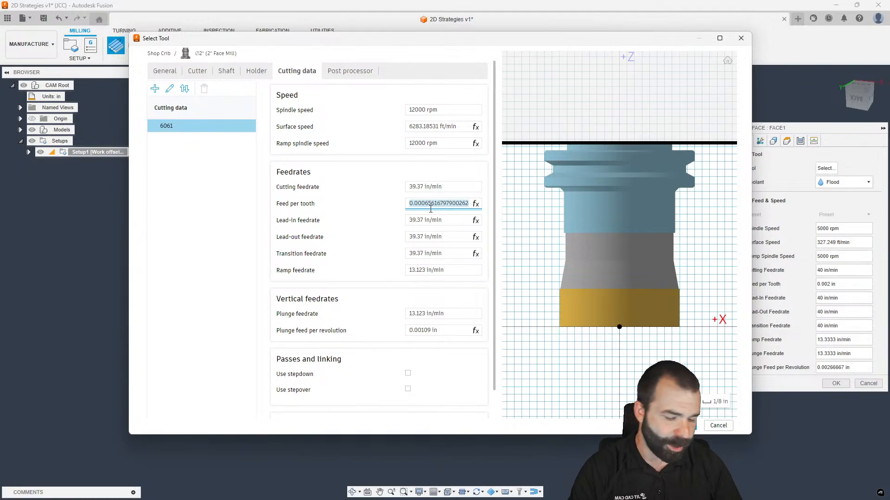
text(.001)
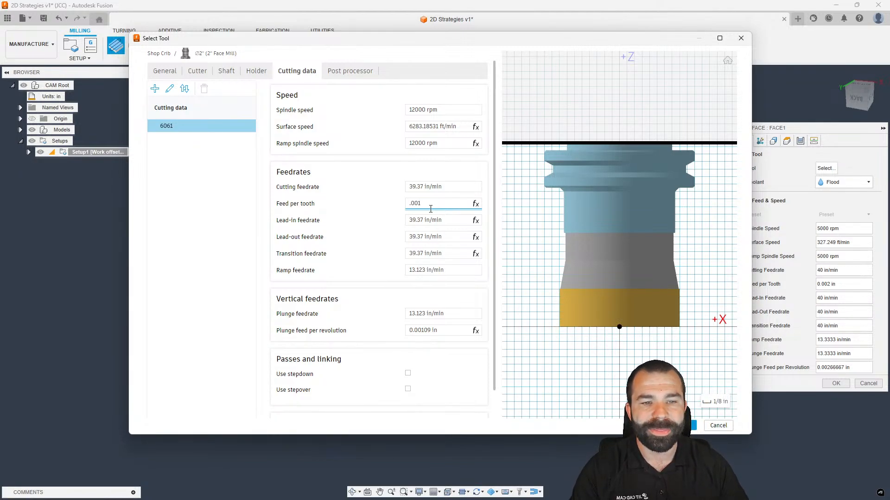
key(Return)
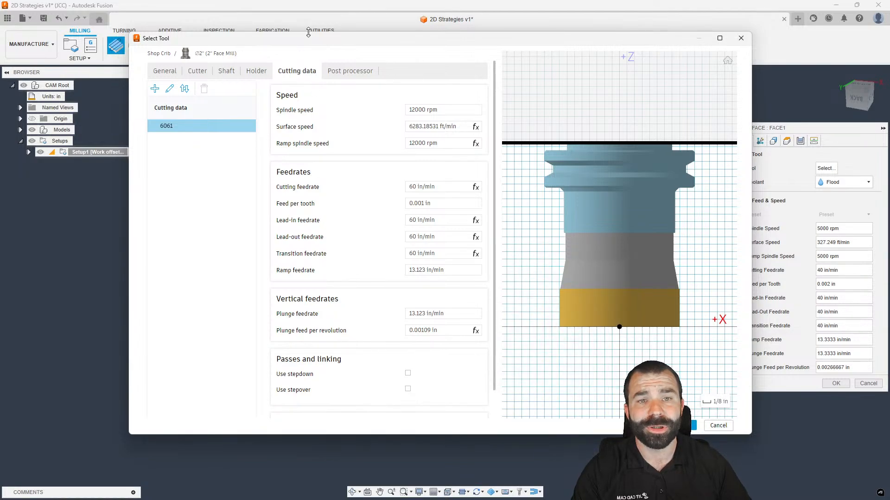
Step: Set the face mill's post processor tool number to 31 and accept the tool edits
click(342, 70)
click(301, 97)
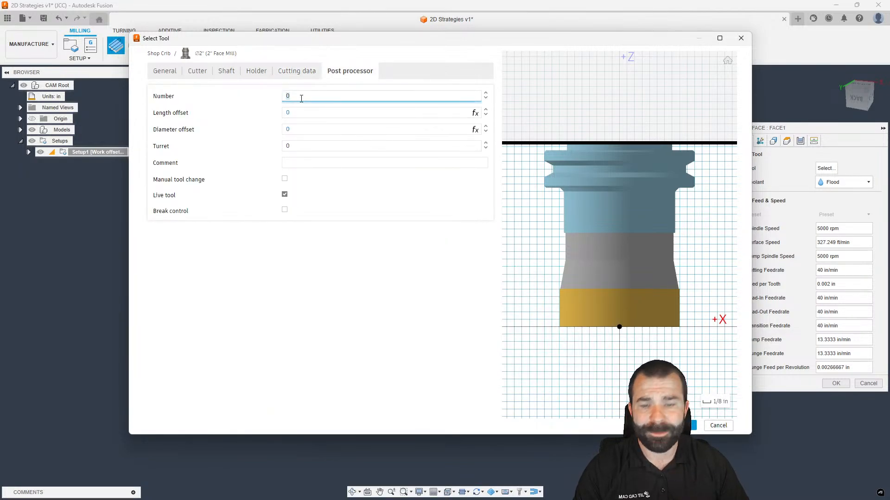
text(31)
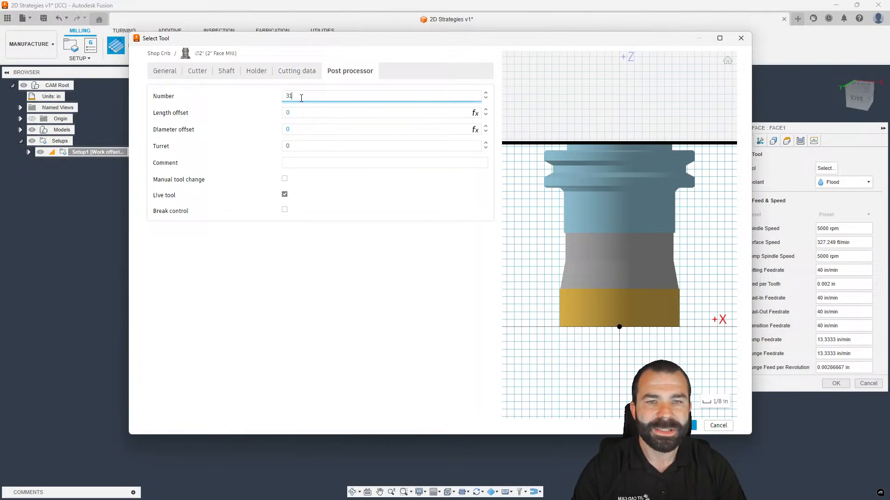
key(Tab)
click(236, 186)
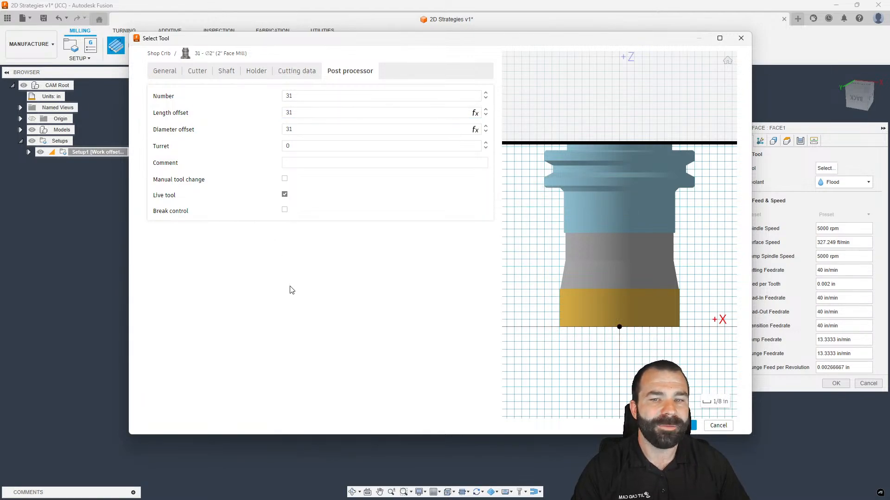
click(690, 425)
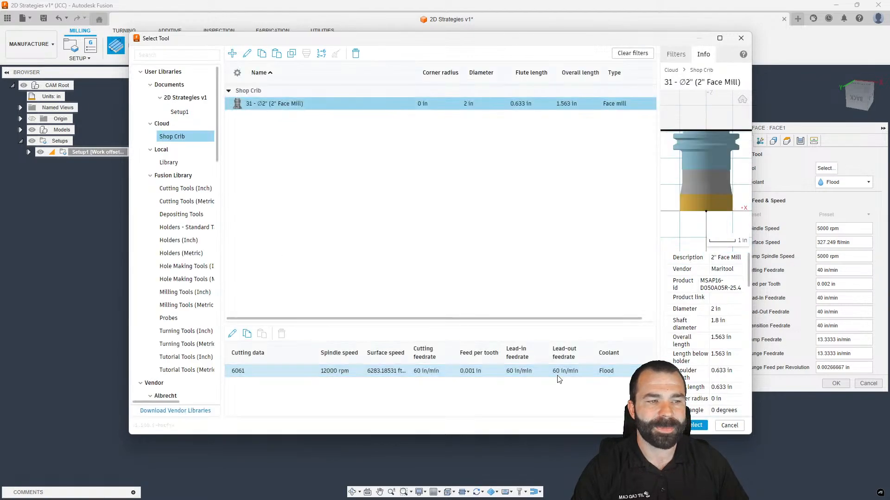
Step: Assign tool 31 with its 6061 preset to the Face operation and generate the toolpath
click(558, 377)
click(692, 425)
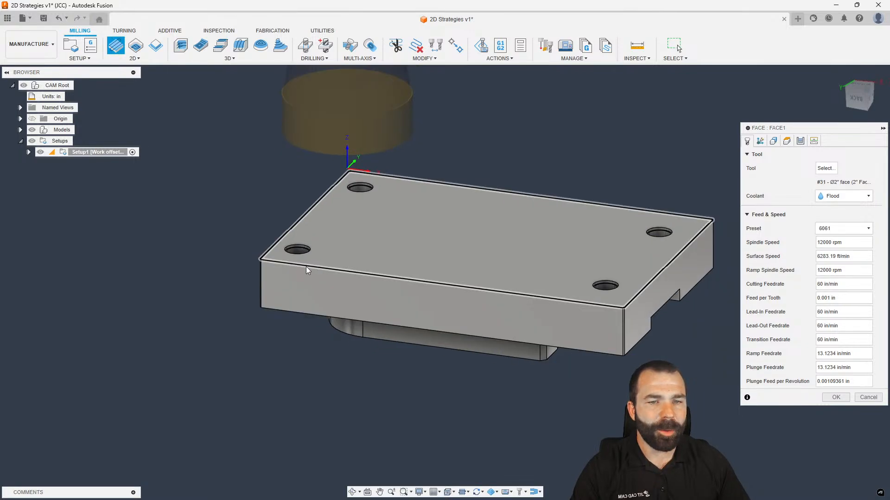
scroll(252, 263, down, 3)
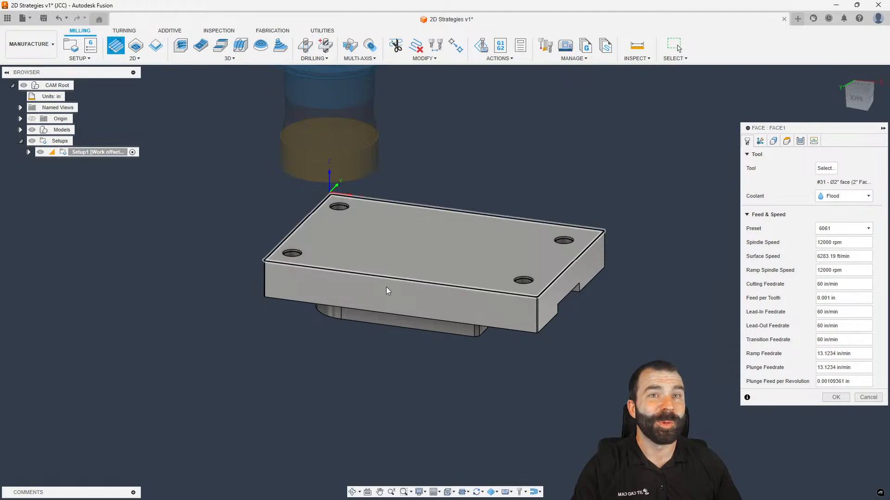
click(838, 400)
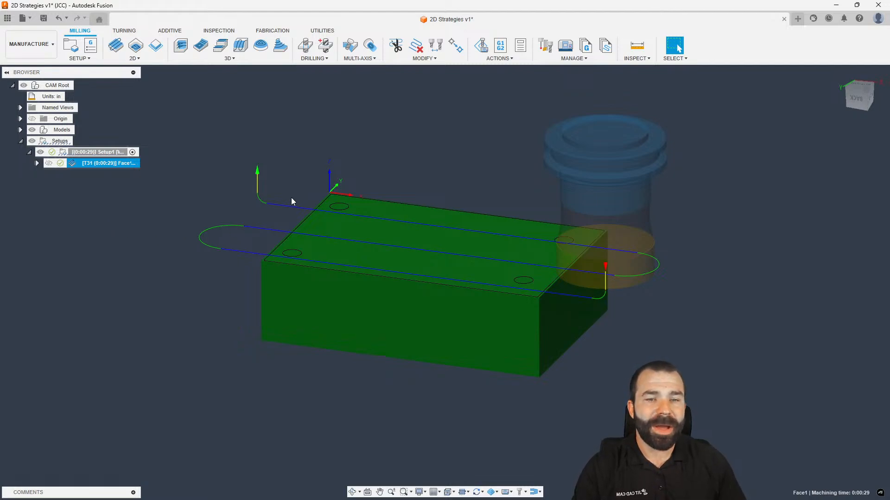
Step: Review the Face operation's stock contour, height, pass and linking settings, and accept the operation as it is
double_click(76, 163)
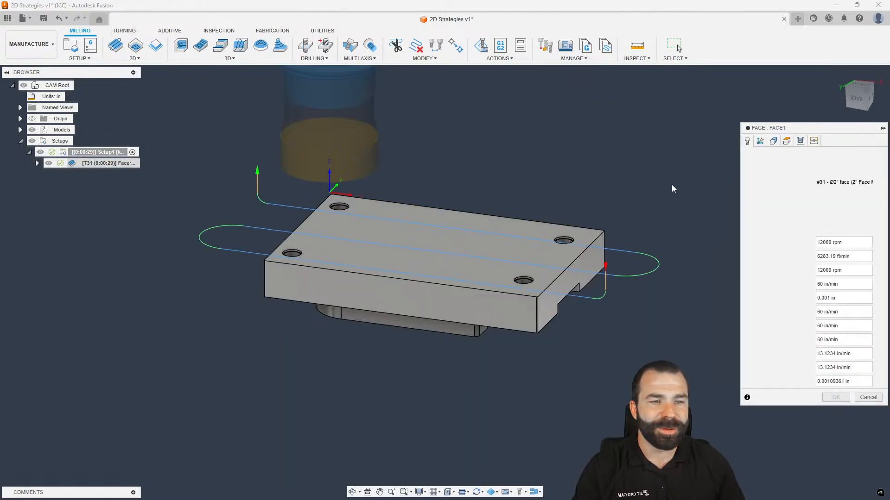
click(760, 141)
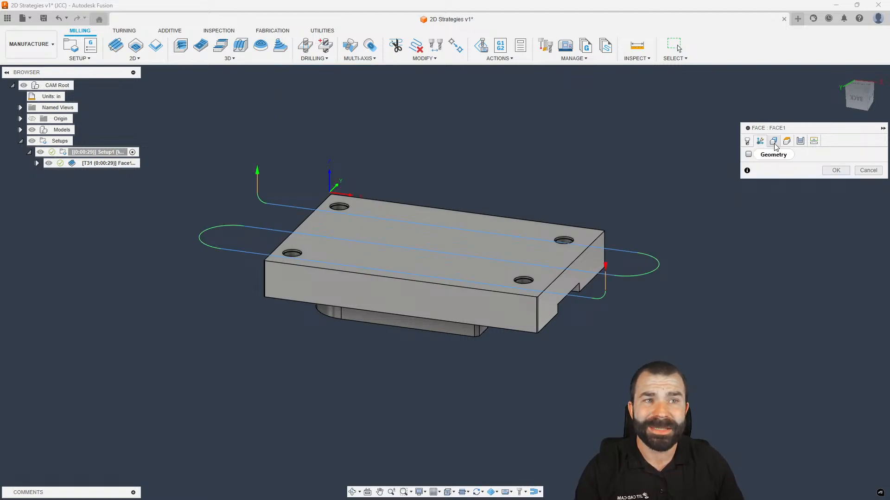
click(773, 141)
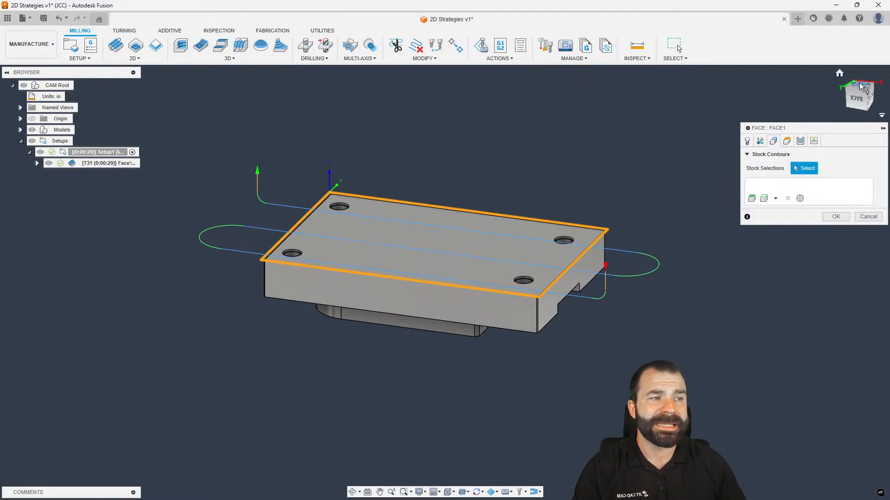
click(848, 100)
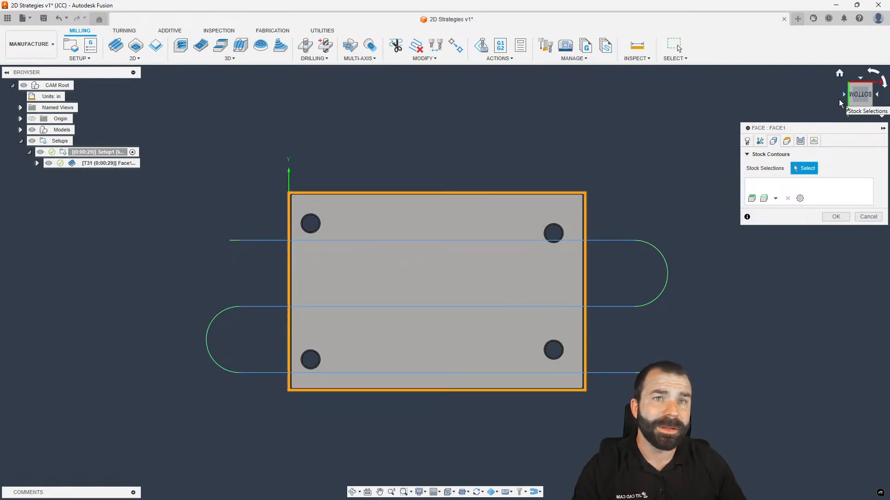
click(786, 141)
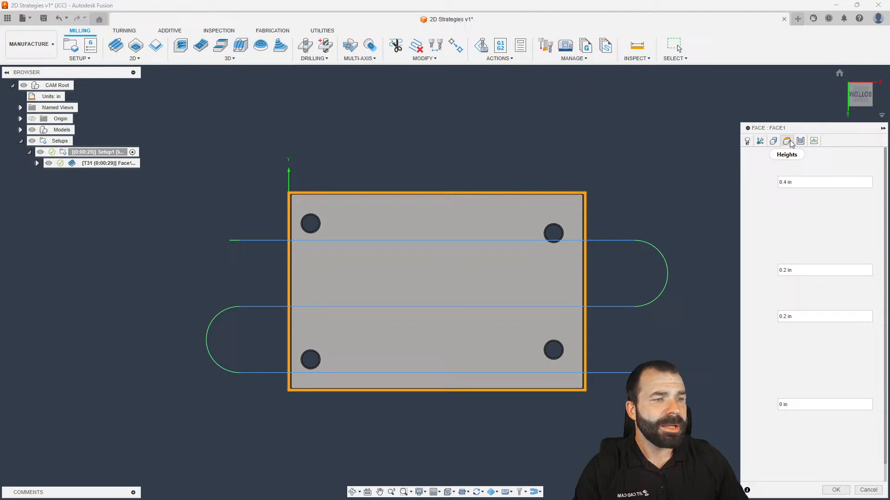
click(856, 121)
scroll(792, 290, down, 1)
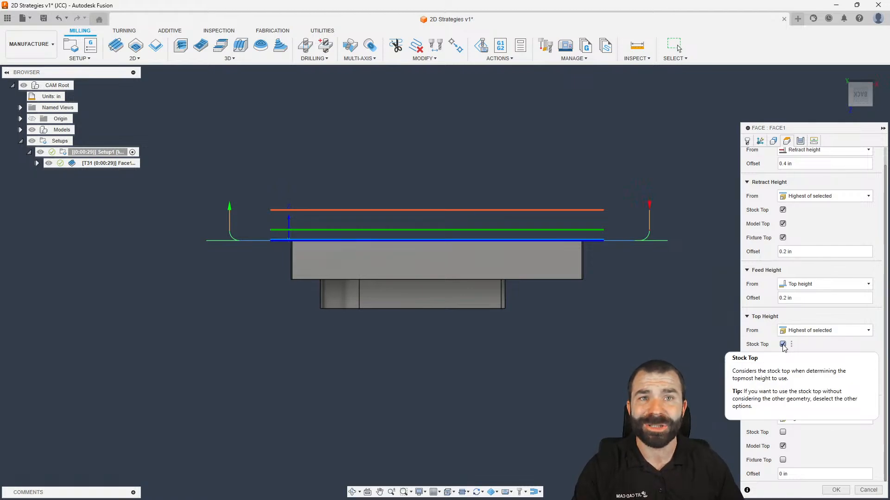
click(800, 144)
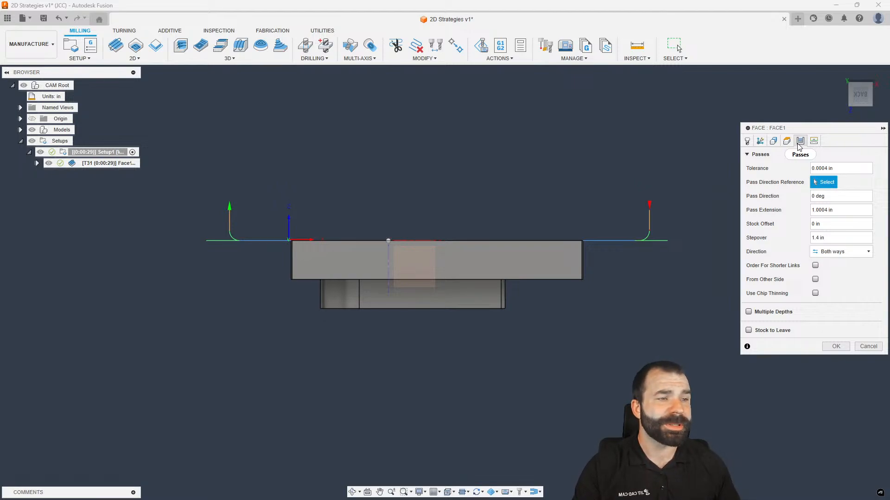
click(814, 142)
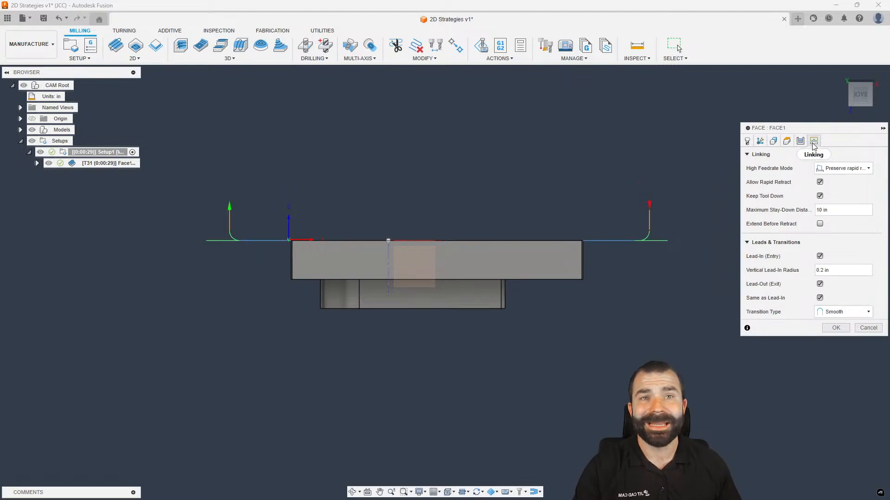
click(800, 141)
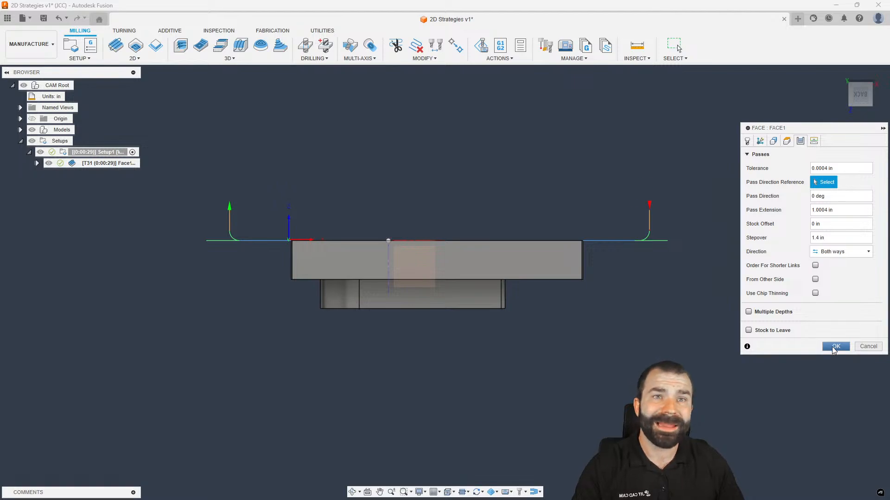
click(835, 347)
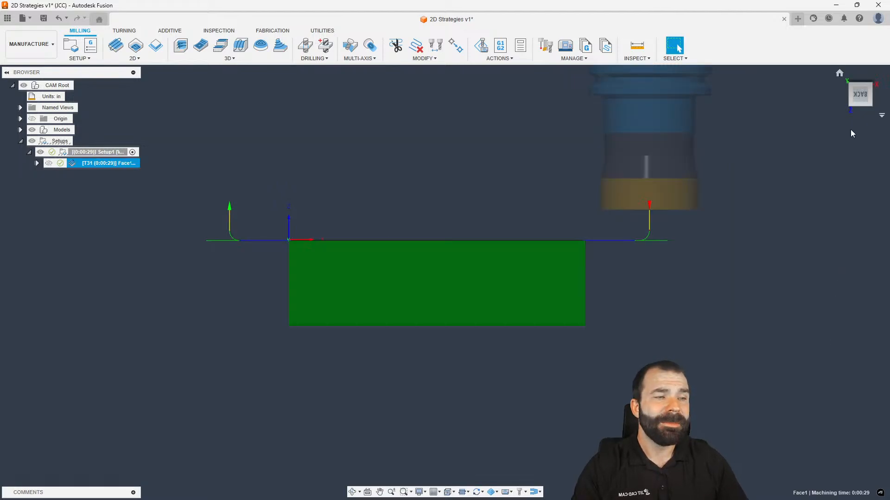
click(869, 87)
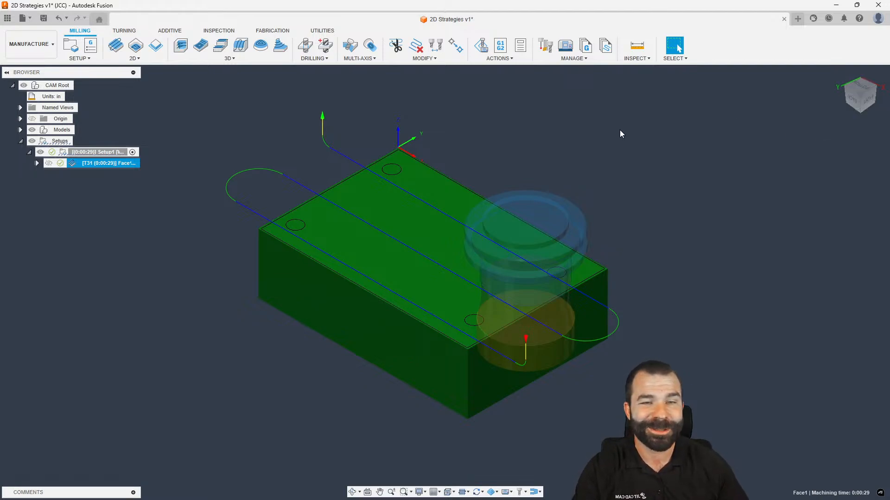
Step: Start a 2D Contour operation and filter the Fusion Library to flat end mills for its tool selection
click(156, 48)
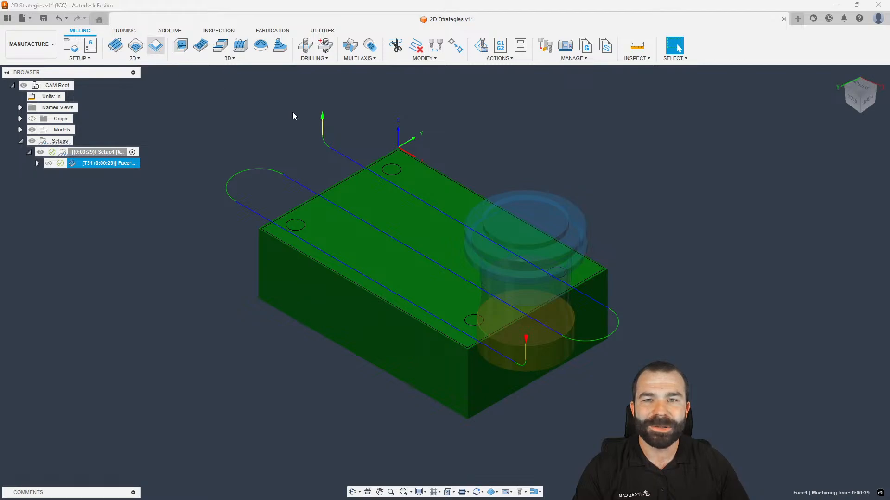
click(816, 168)
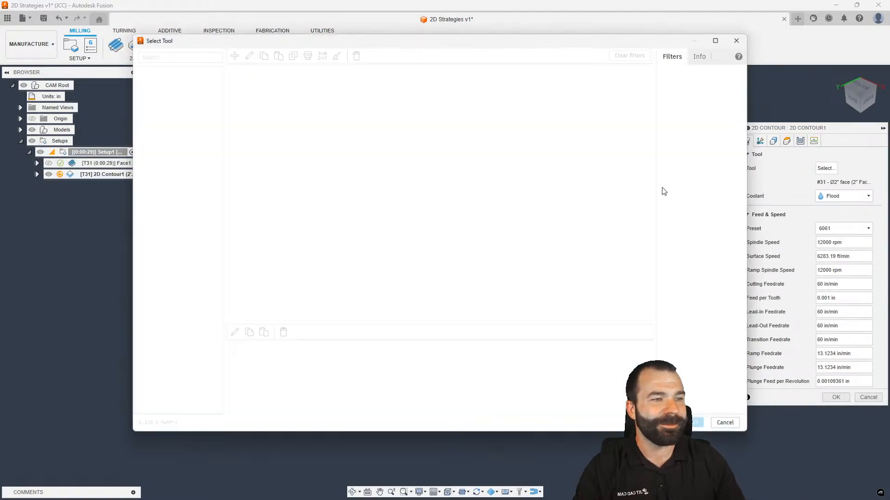
click(184, 176)
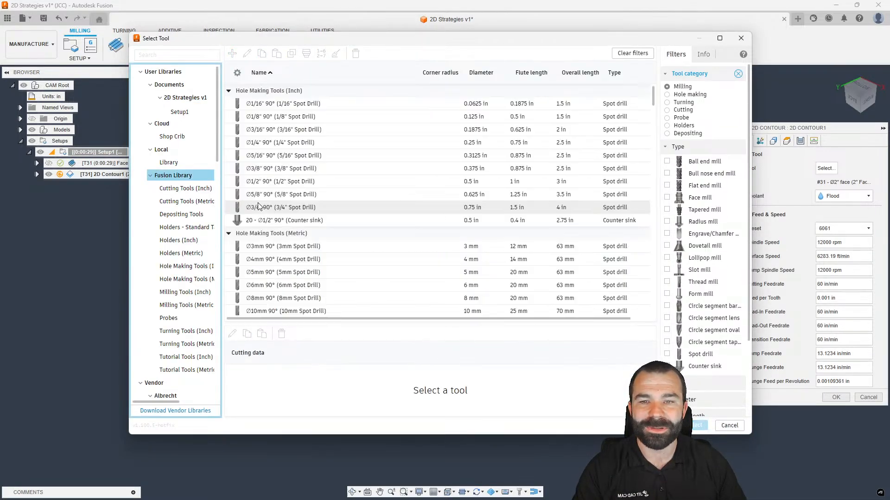
click(666, 186)
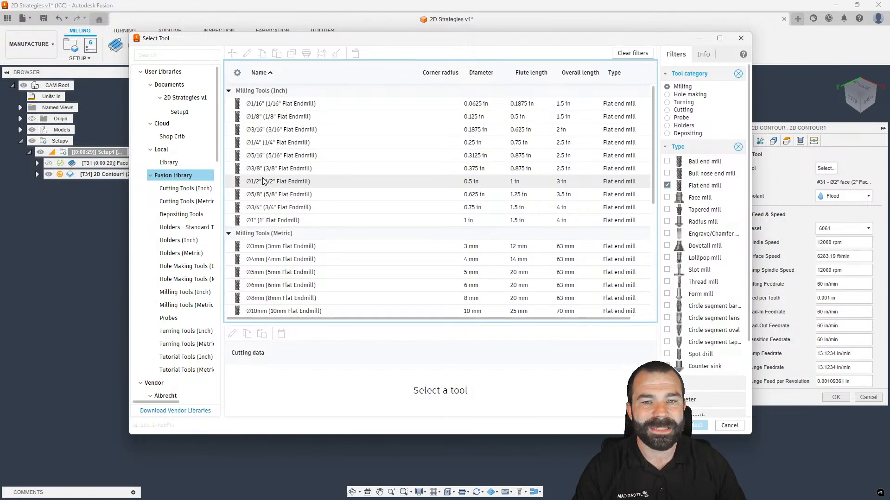
Step: Copy the 1/2" Flat Endmill from the Fusion Library's inch milling tools into the Shop Crib library
click(281, 388)
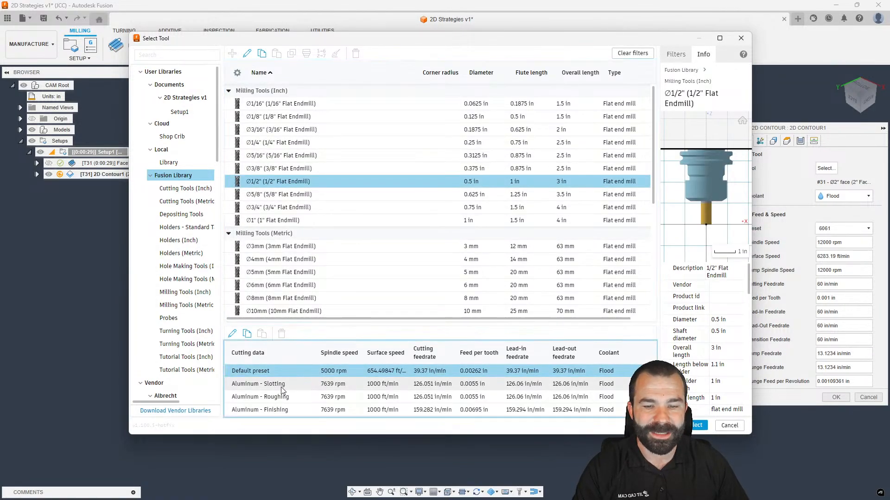
click(291, 410)
right_click(292, 410)
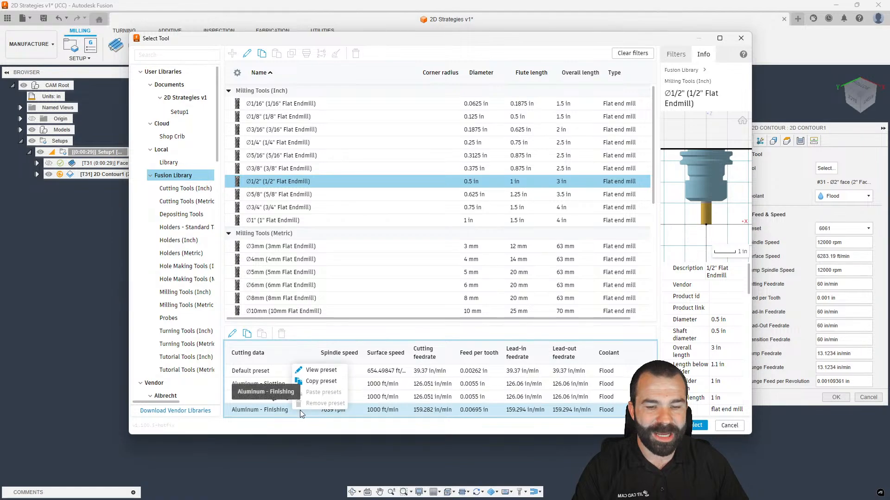
click(321, 382)
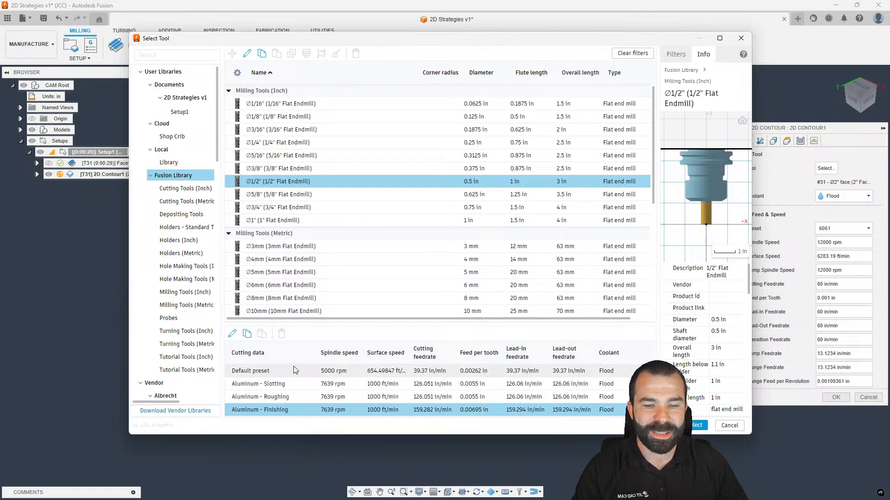
right_click(281, 186)
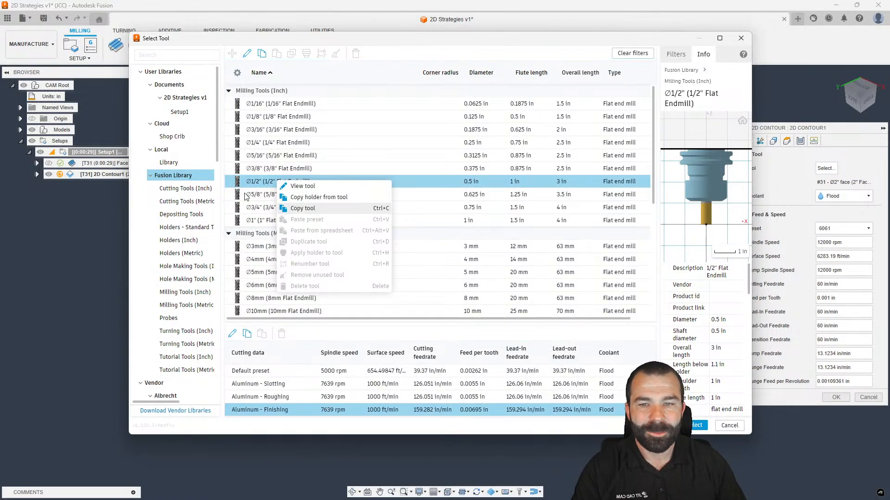
key(Escape)
click(172, 137)
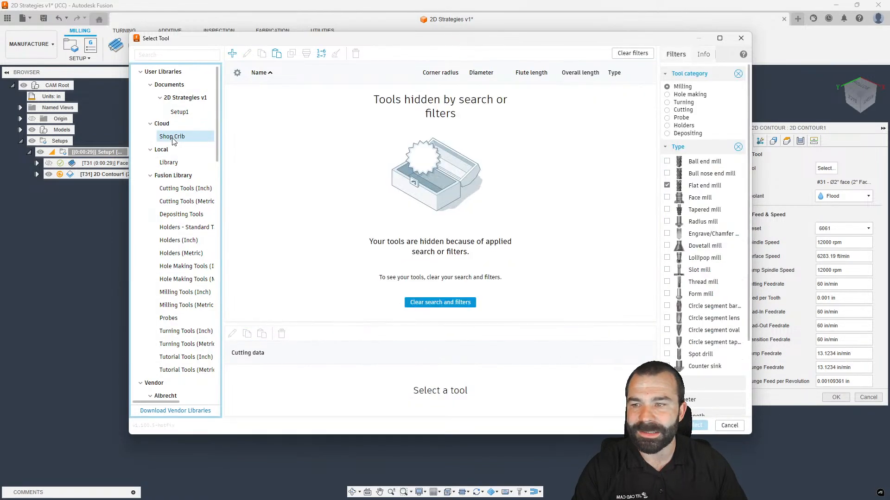
right_click(304, 255)
click(341, 284)
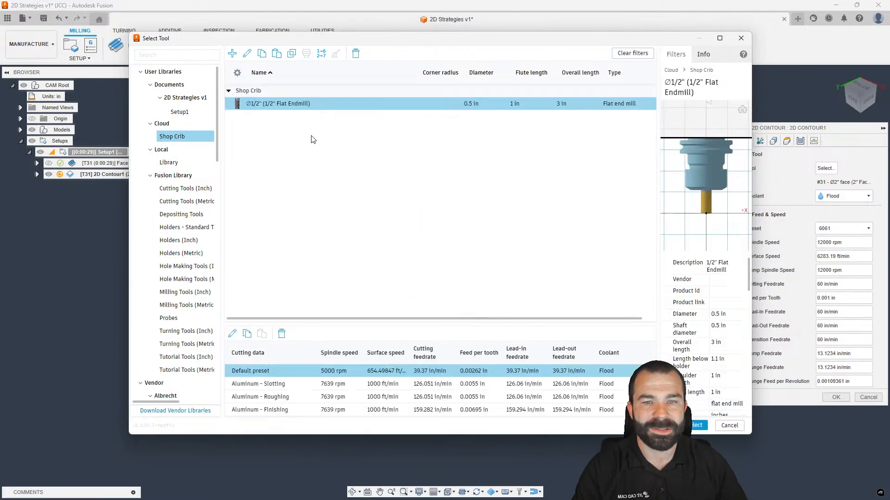
Step: Set the Shop Crib 1/2" Flat Endmill's post processor tool number to 19 and accept the tool edits
right_click(297, 105)
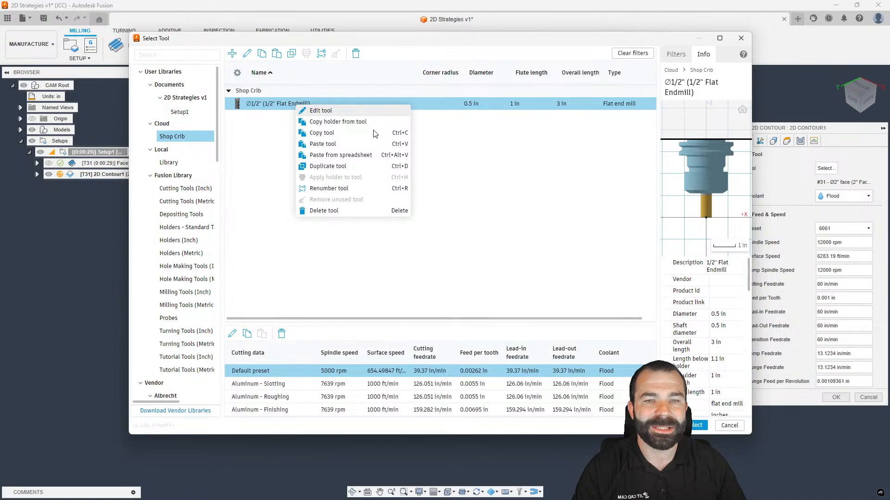
click(323, 111)
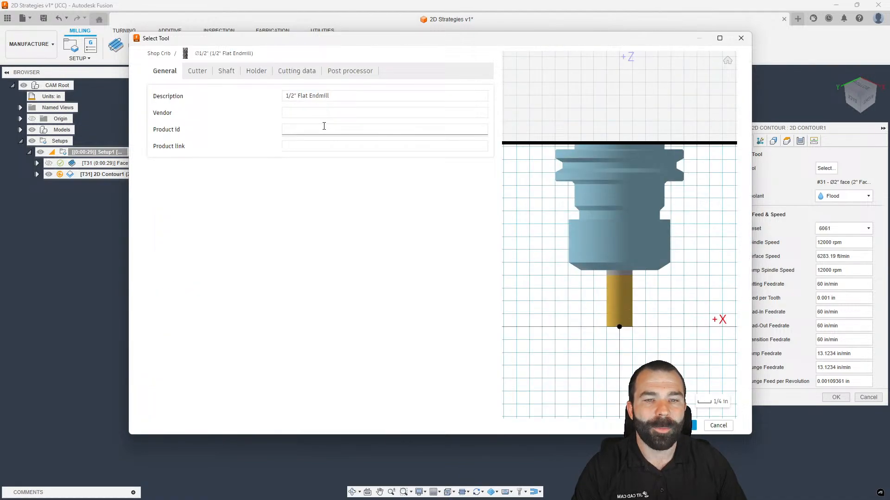
click(337, 74)
click(300, 96)
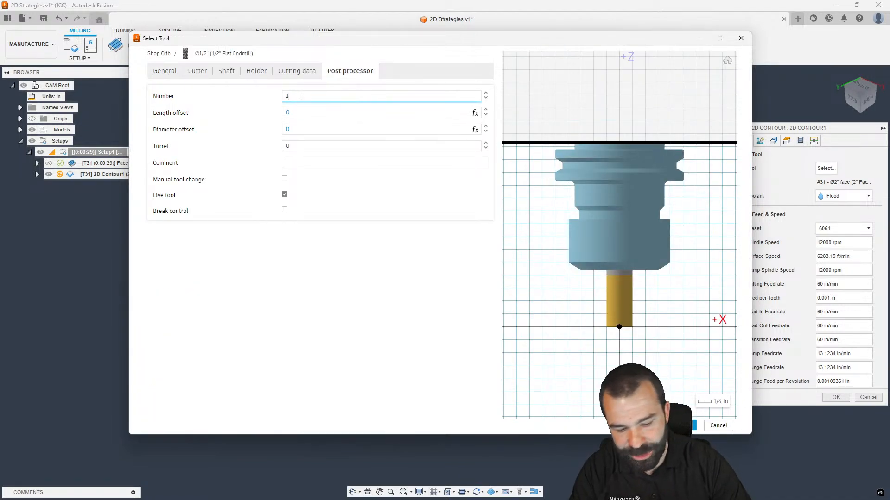
text(9)
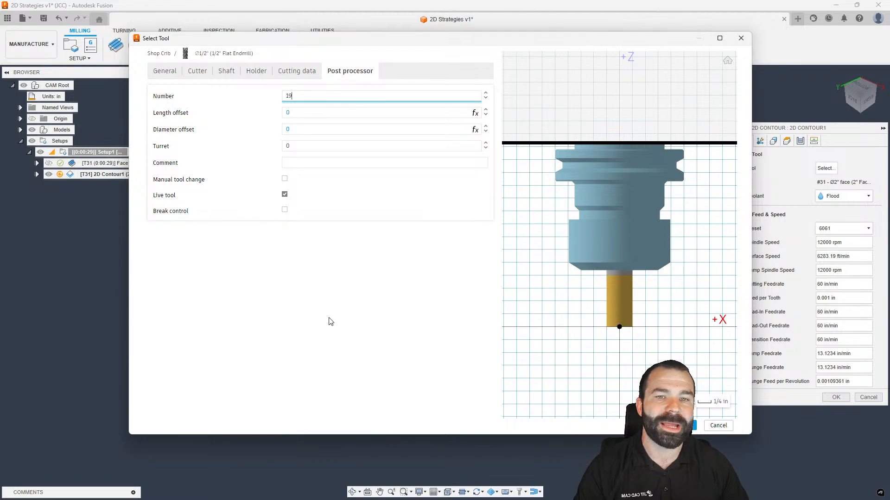
click(331, 322)
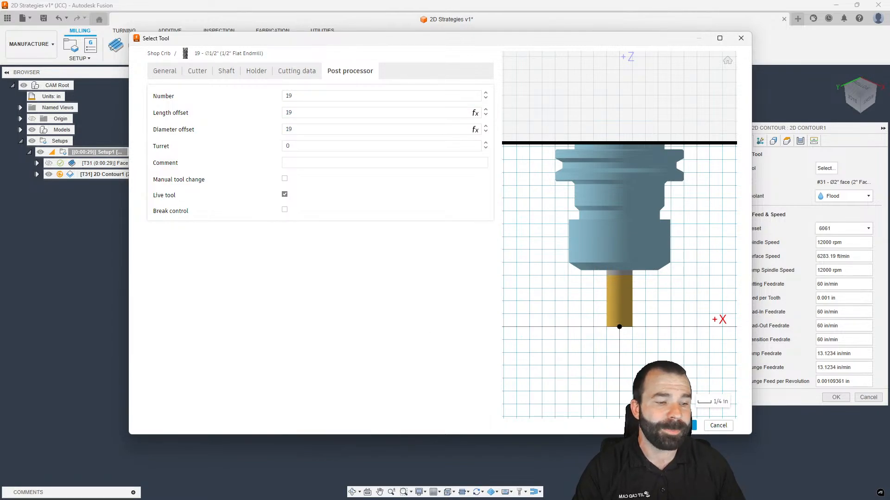
click(680, 426)
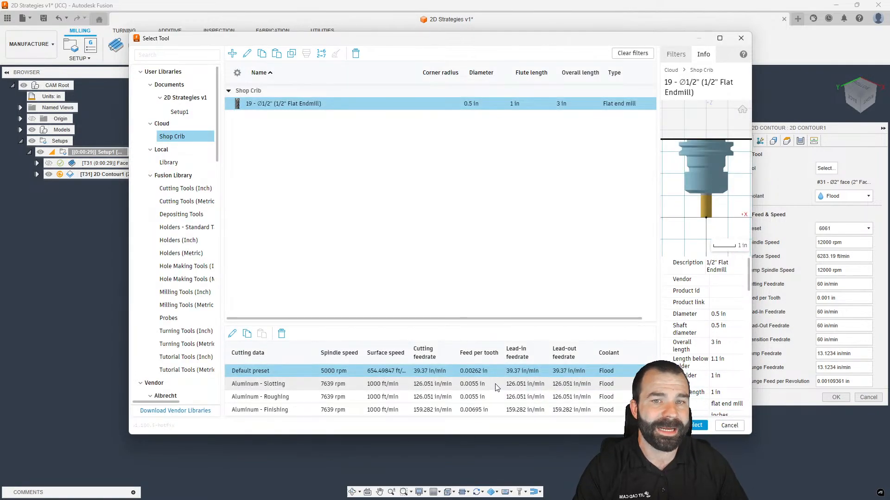
Step: Assign tool 19 with its Aluminum - Finishing preset to the 2D Contour and generate it without selecting any contours, ignoring the warning
click(269, 397)
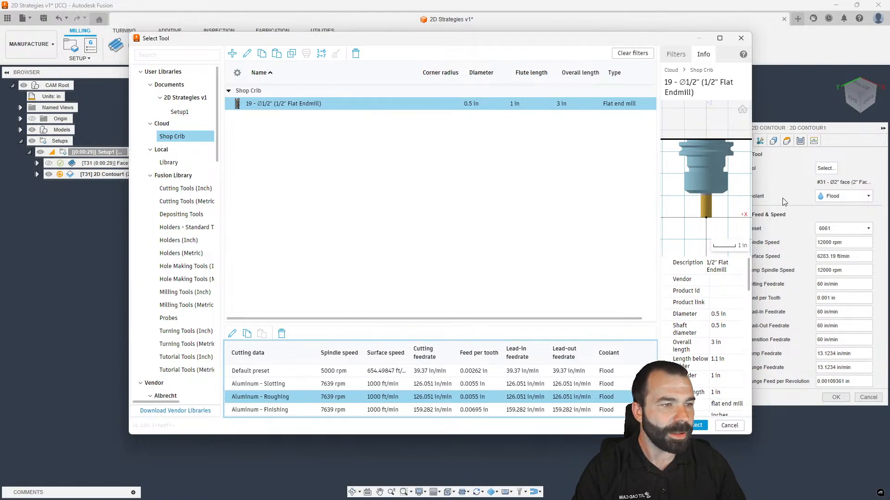
click(266, 411)
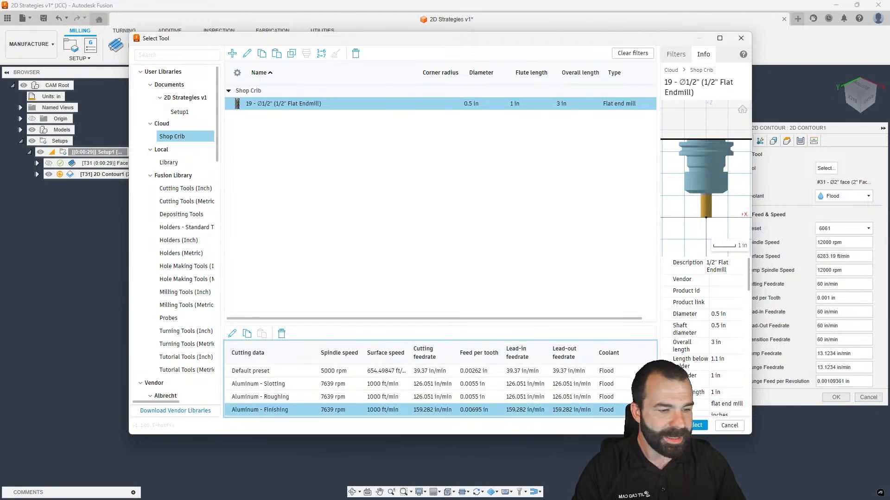
click(697, 426)
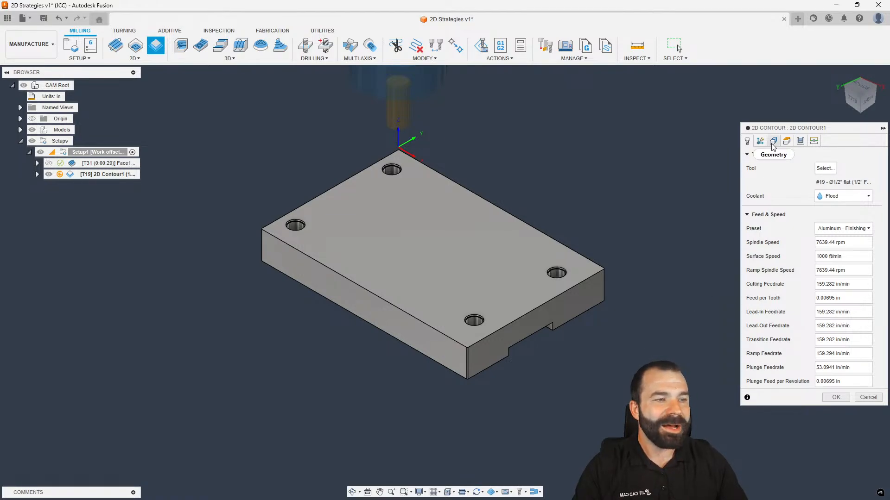
click(835, 397)
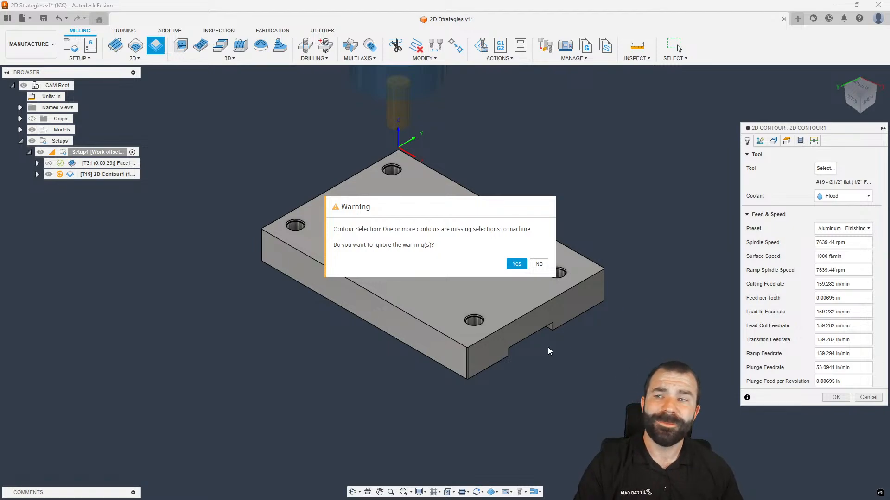
click(516, 263)
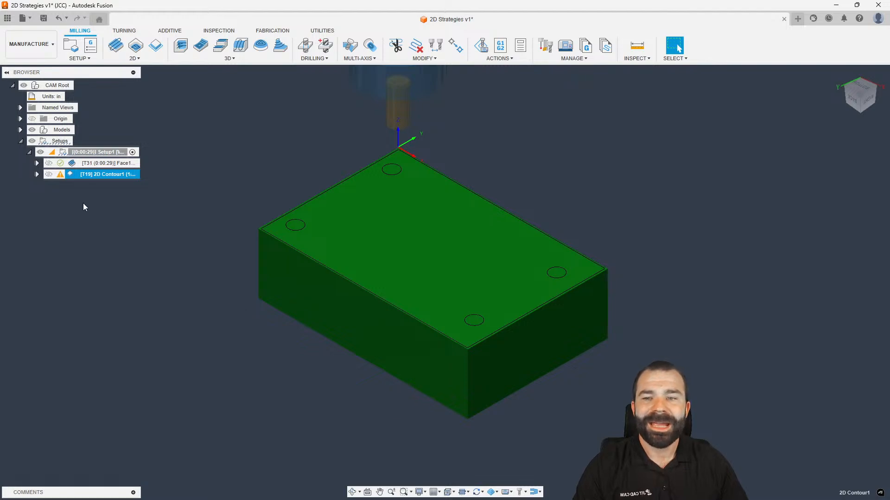
Step: Read the contour selection warning in the 2D Contour operation's log and close the log
click(60, 175)
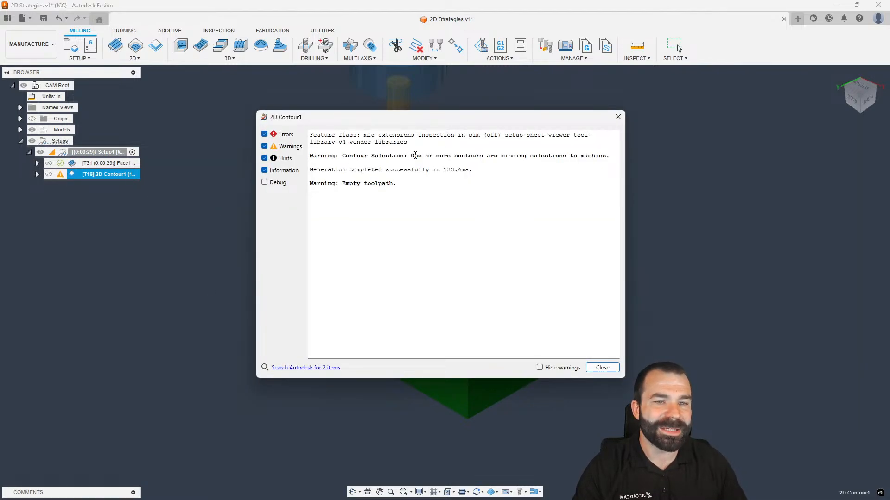
drag(415, 156, 492, 156)
drag(560, 156, 597, 167)
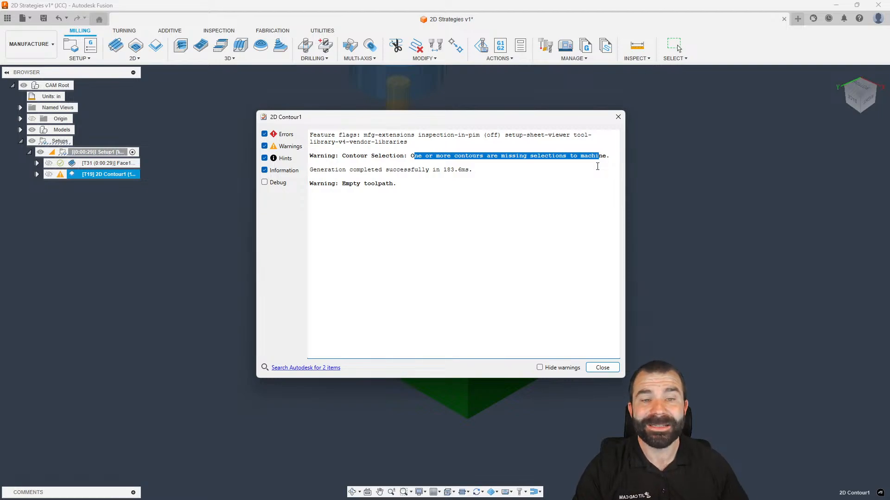
click(618, 118)
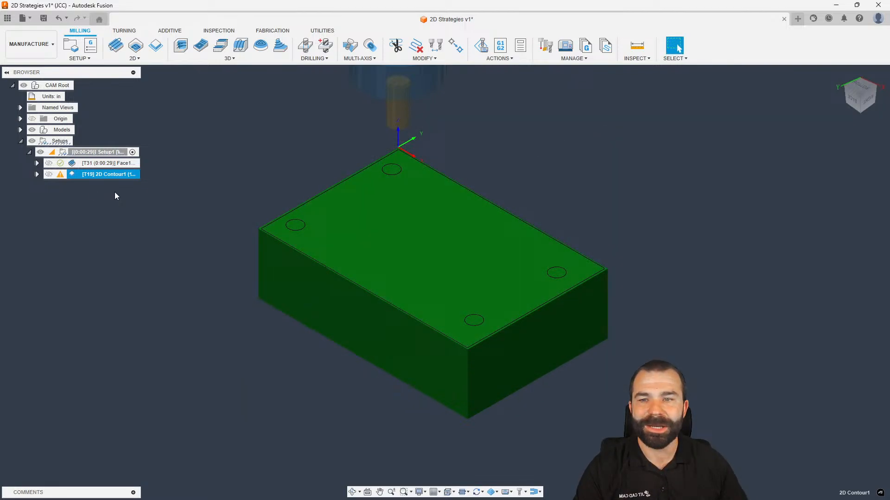
Step: Select the plate's upper outer edge as the 2D Contour's closed chain and generate the toolpath
double_click(69, 175)
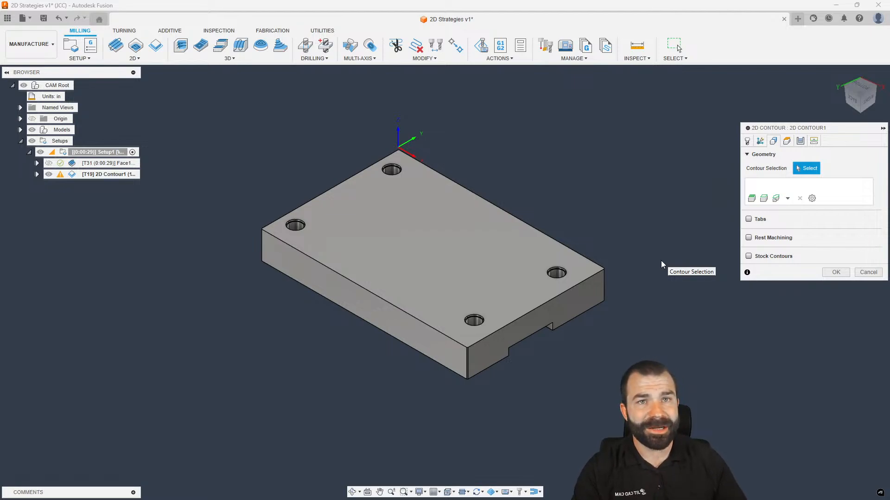
click(598, 274)
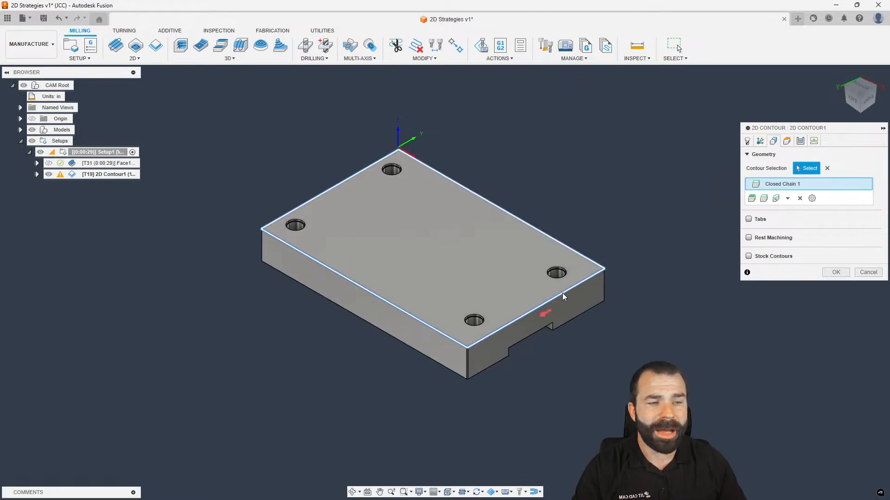
click(786, 141)
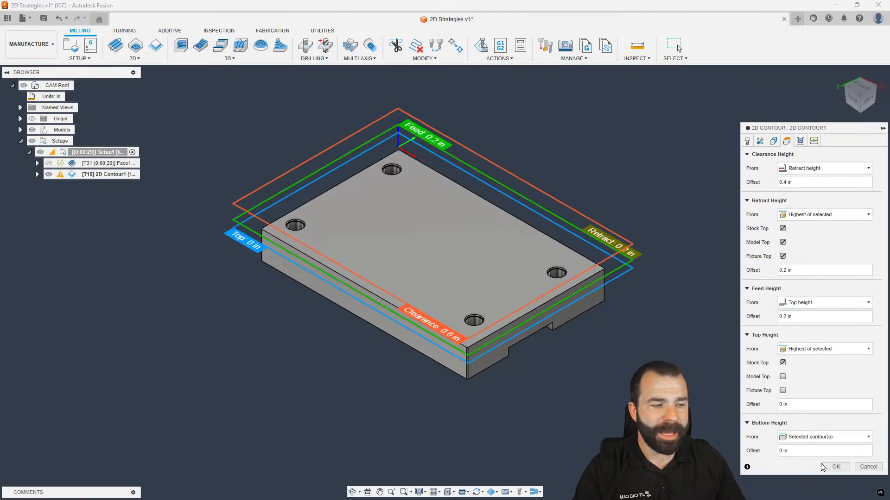
click(835, 467)
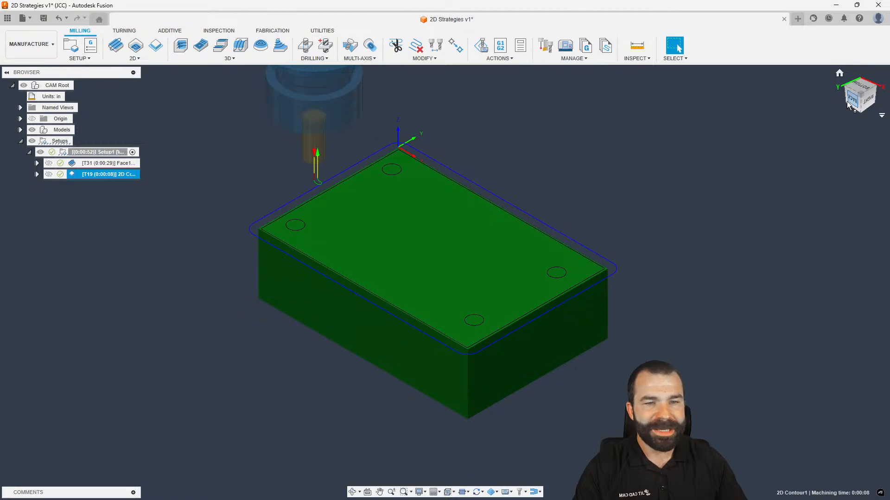
Step: Hide the in-process stock and check the 2D Contour toolpath's cutting depth against the part from the back
click(851, 99)
scroll(286, 242, up, 6)
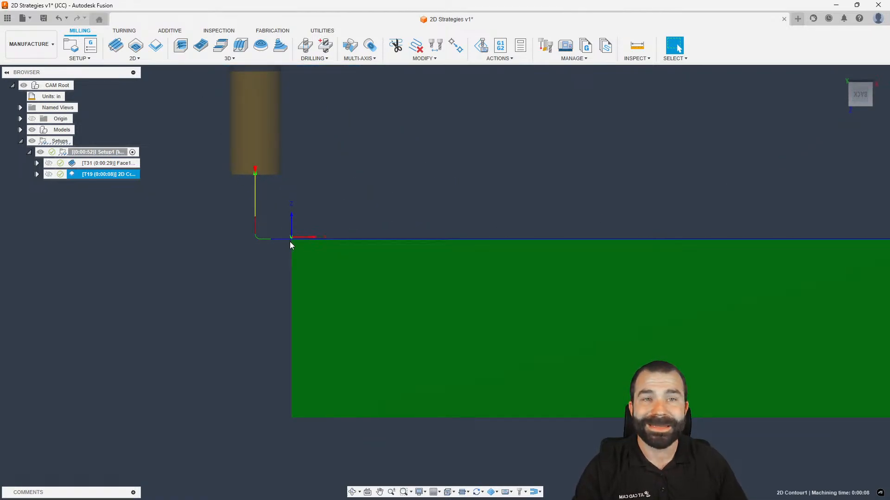
scroll(233, 254, down, 2)
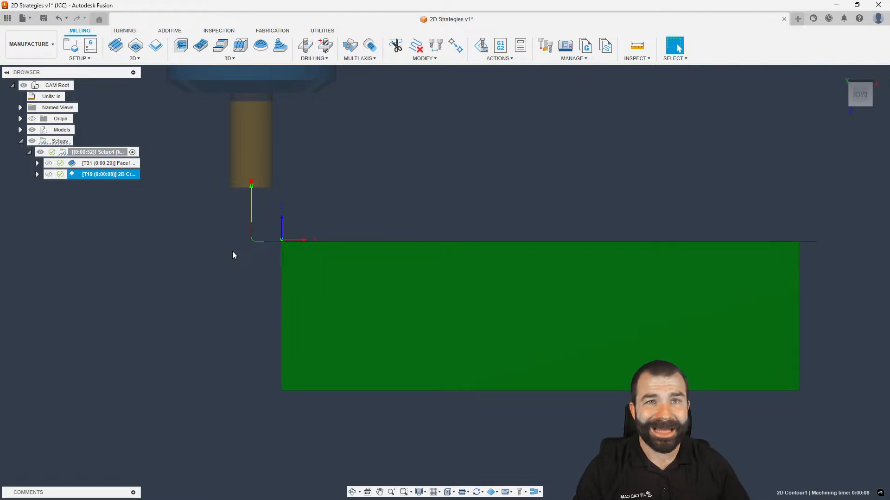
click(492, 492)
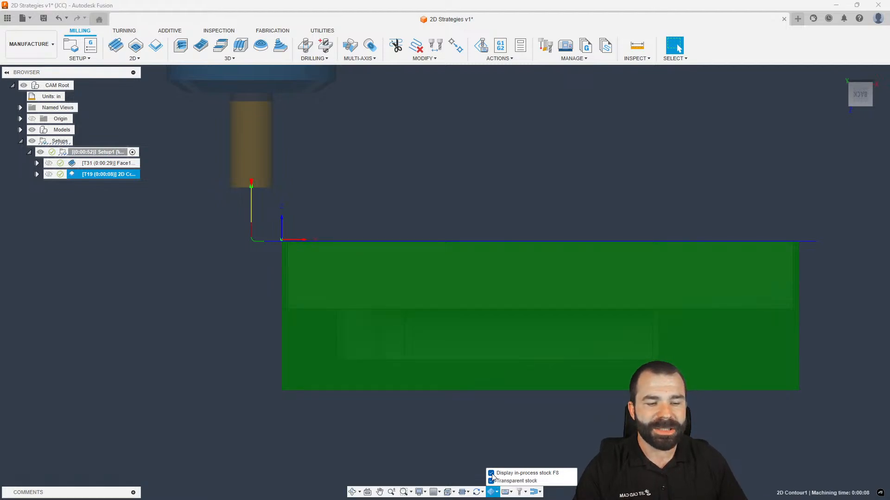
key(Escape)
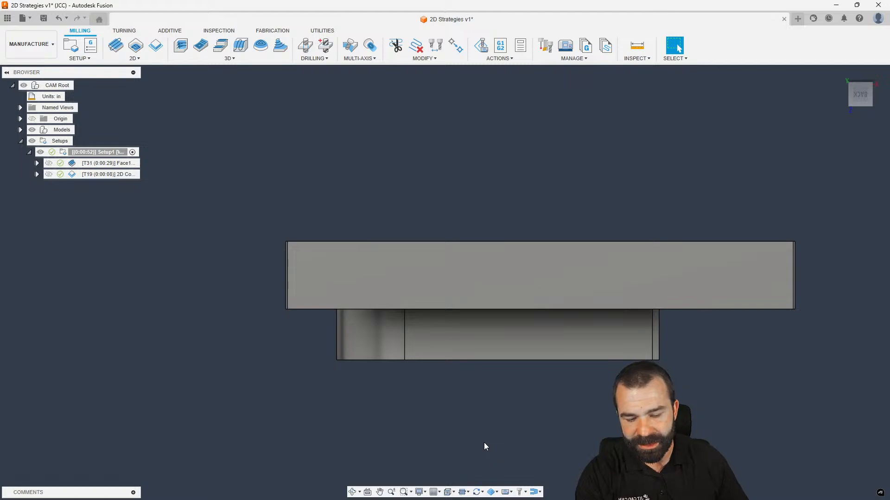
click(84, 175)
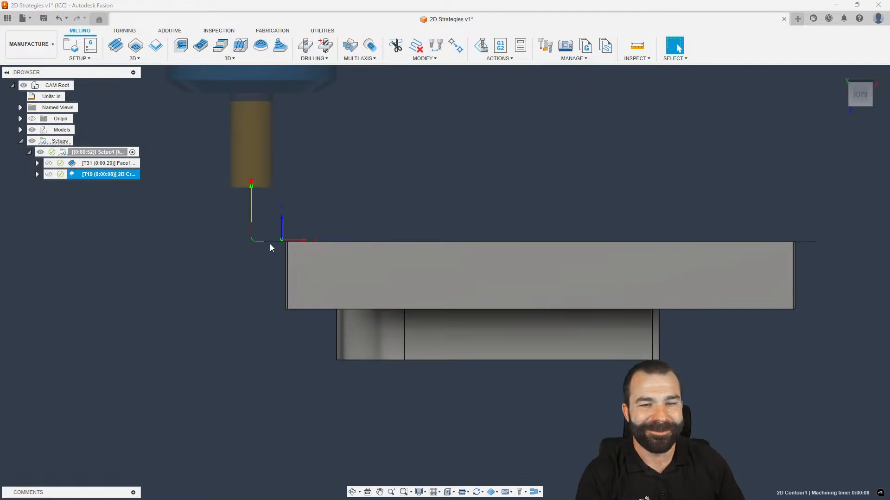
scroll(270, 248, down, 2)
click(860, 92)
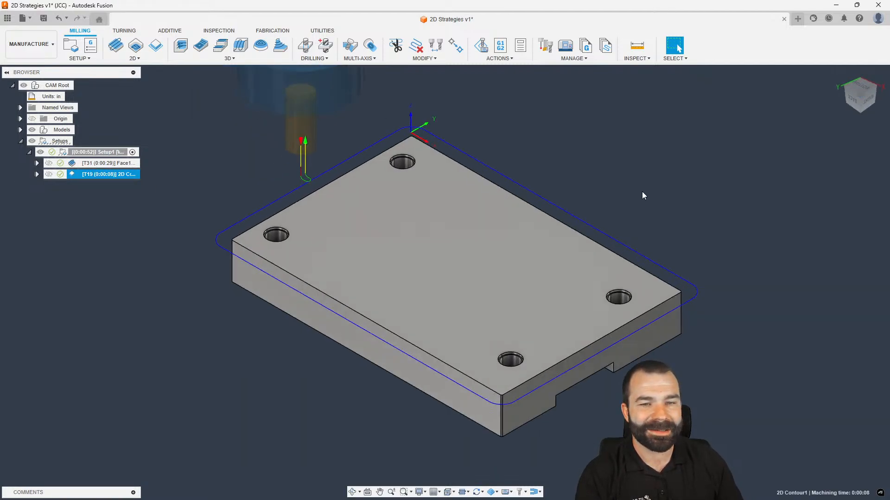
Step: Replace the 2D Contour's chain with the plate's lower outer edge, bridging straight across the notch, and regenerate the toolpath
double_click(82, 175)
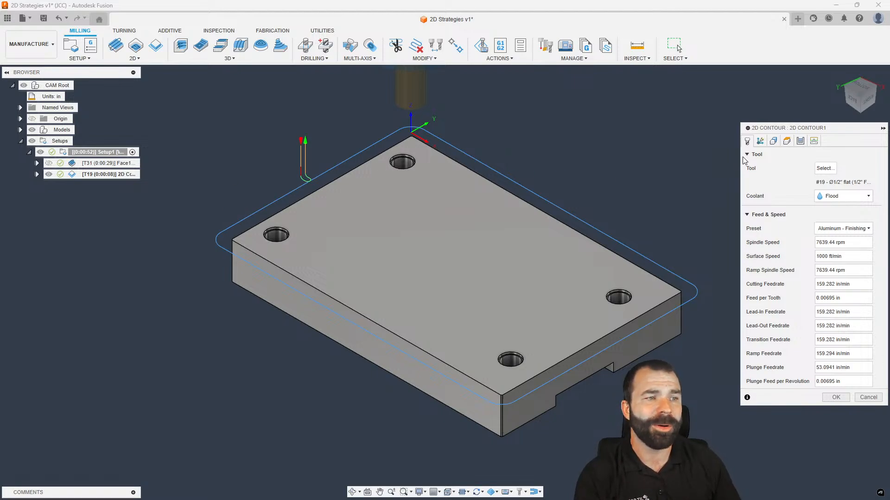
click(774, 142)
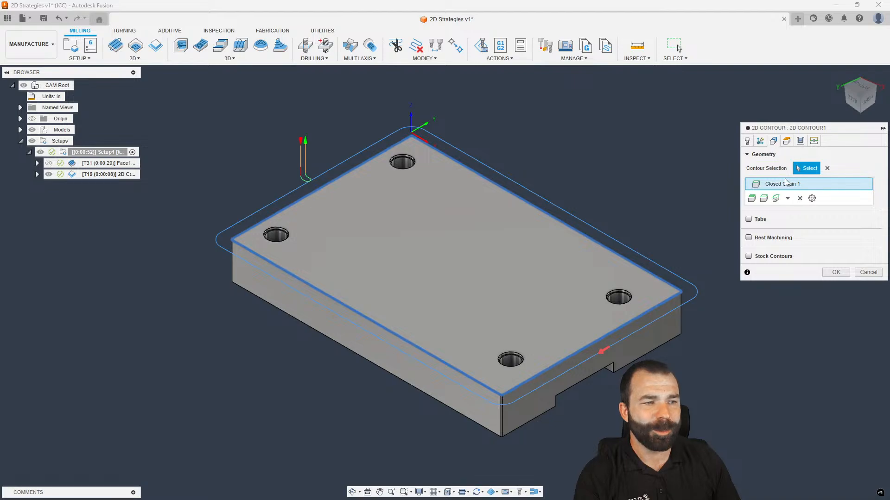
click(800, 198)
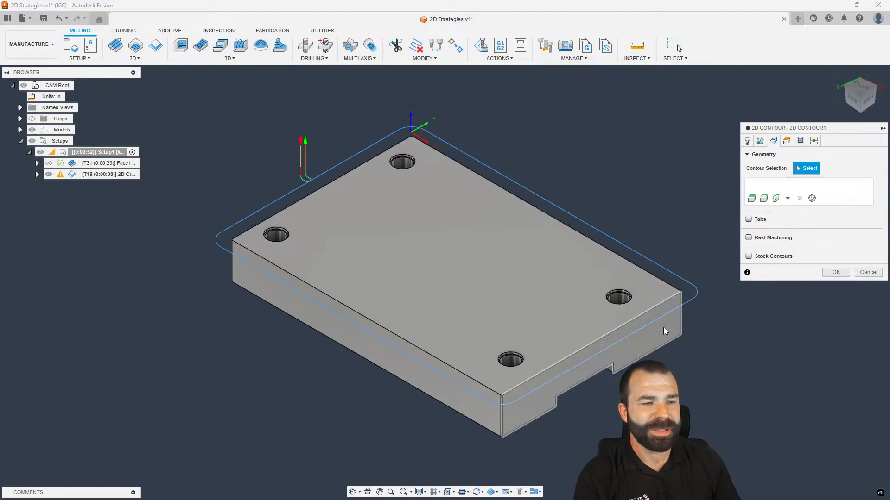
click(644, 357)
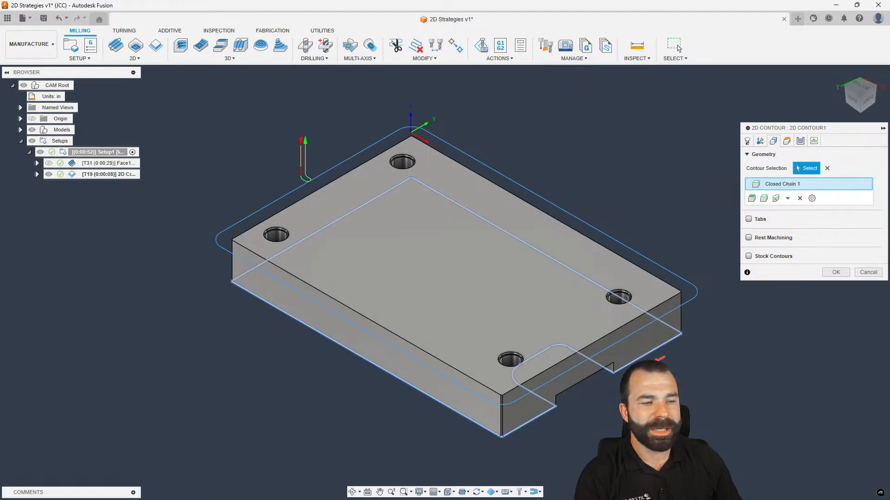
click(616, 366)
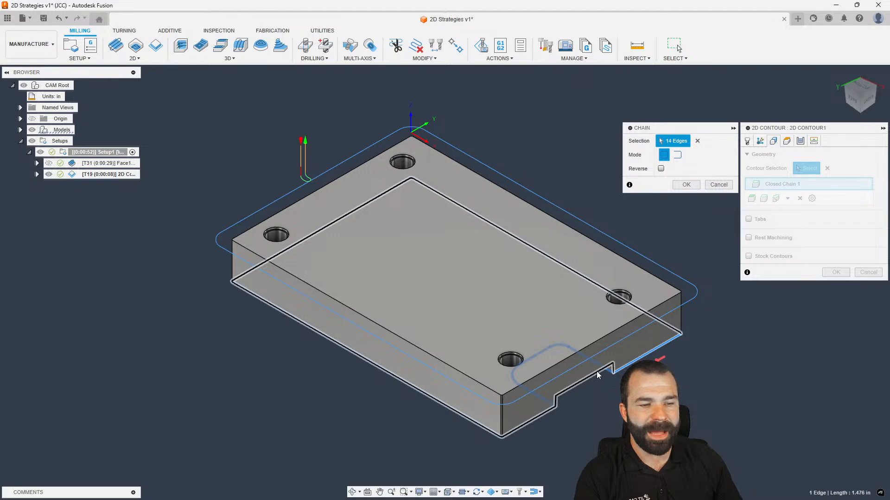
click(602, 381)
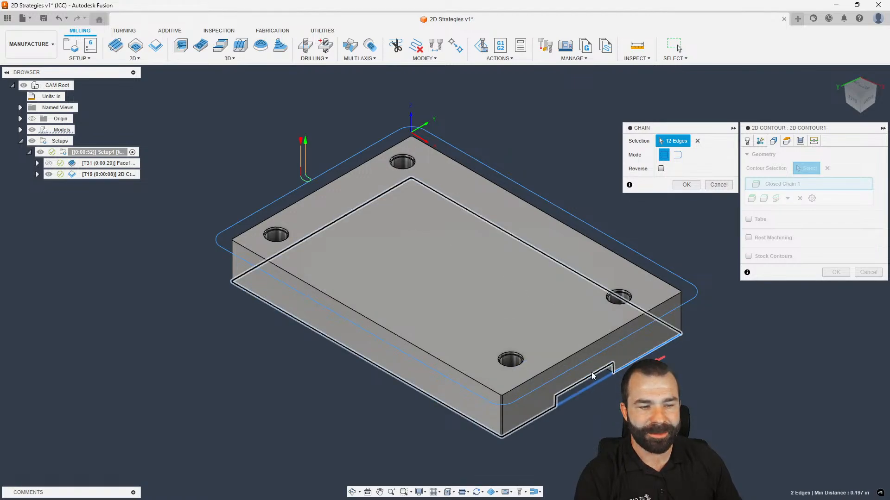
click(686, 184)
click(834, 272)
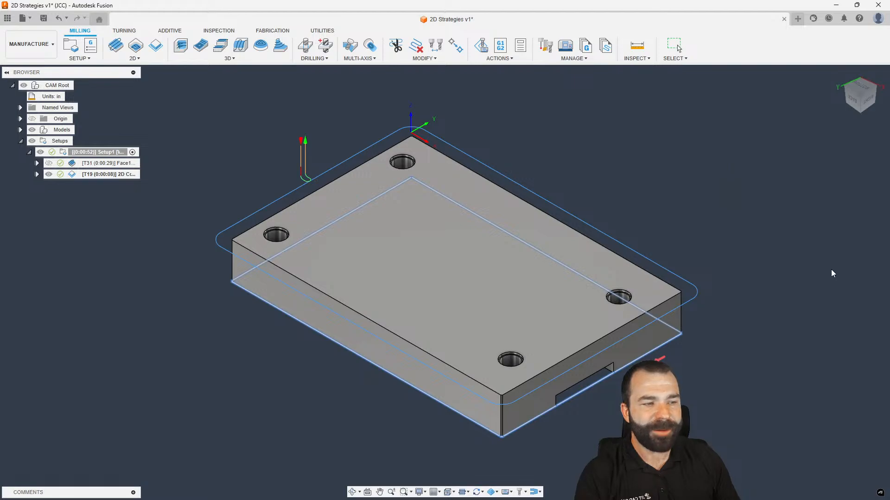
drag(858, 96, 824, 124)
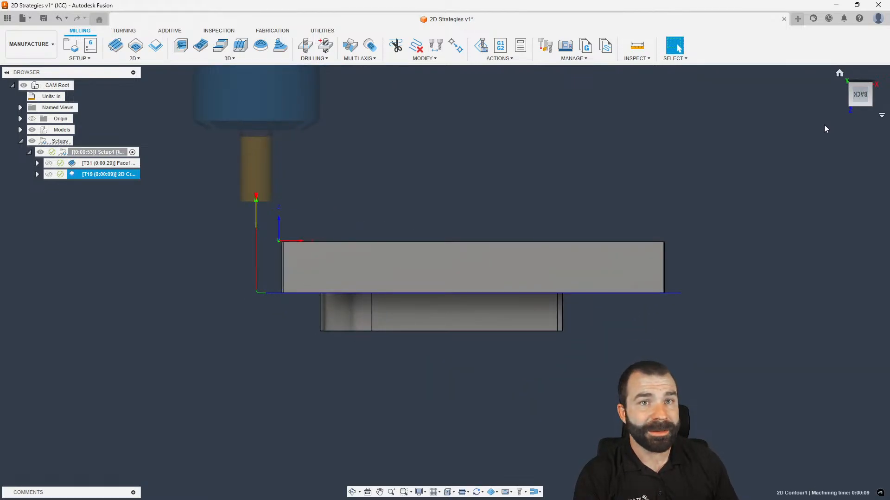
Step: Replace the 2D Contour's chain with a silhouette of the setup model, limited to outside loops
double_click(70, 175)
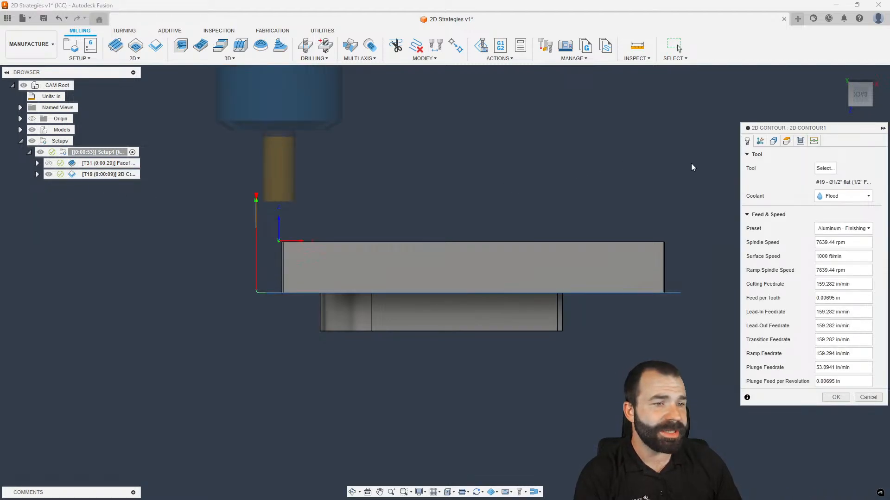
click(774, 141)
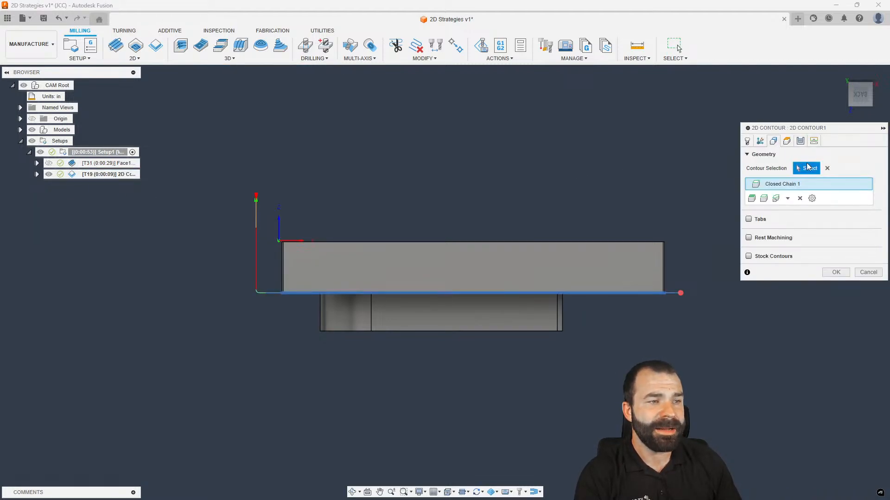
click(827, 169)
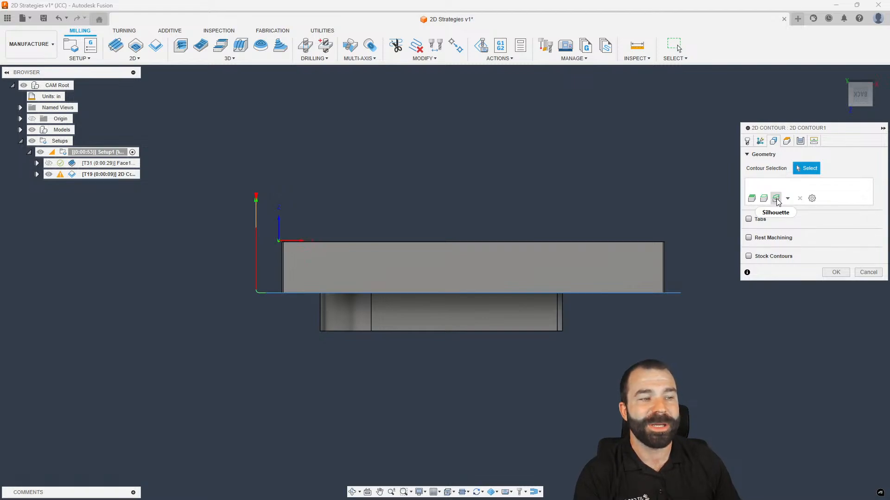
click(777, 199)
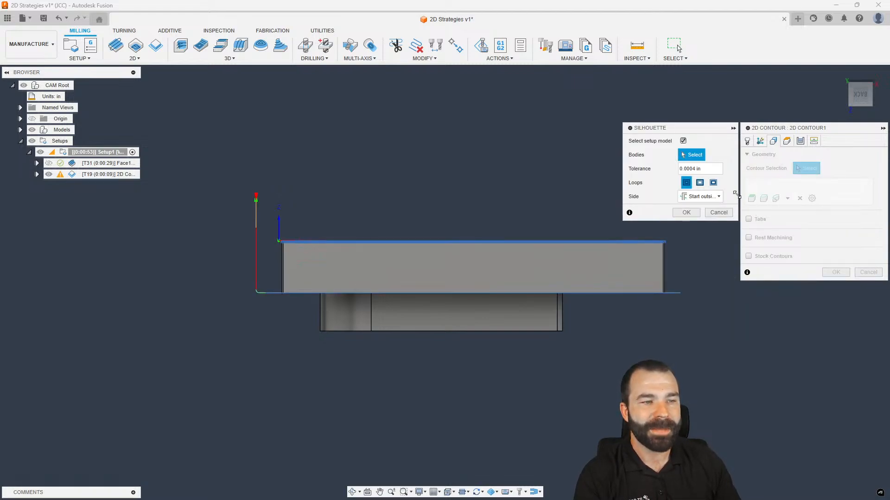
click(700, 183)
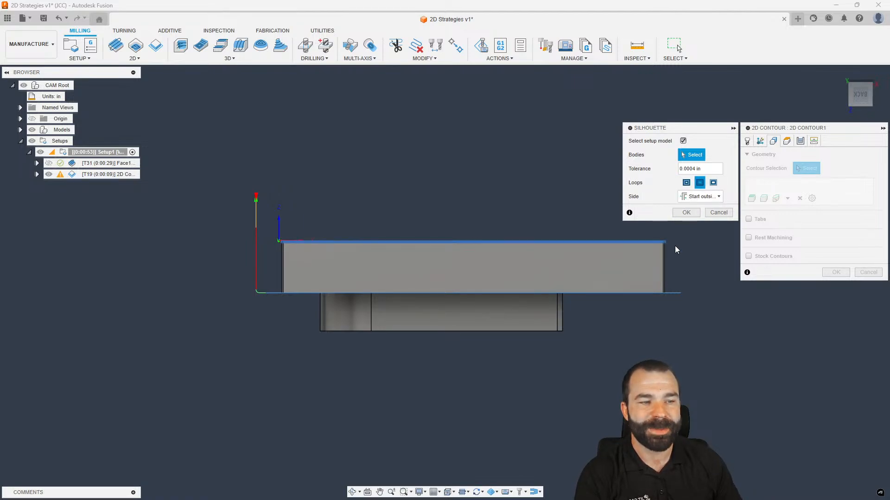
click(684, 213)
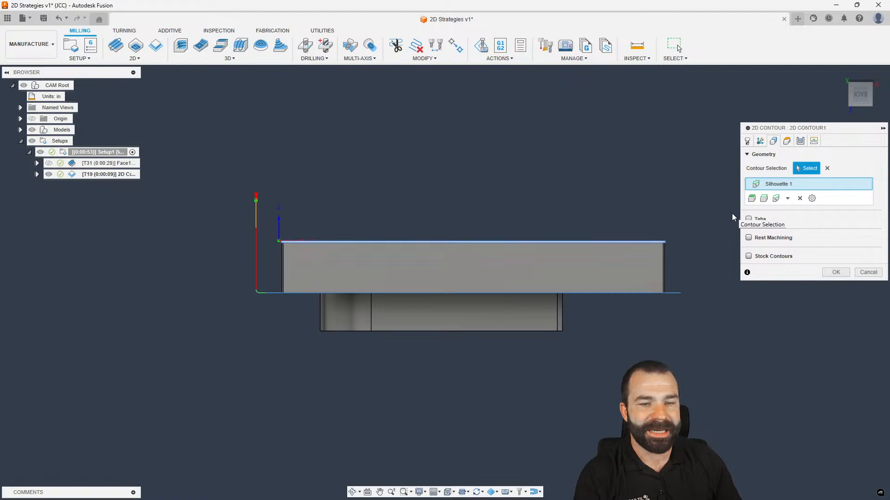
Step: Set the 2D Contour's bottom height offset to -0.05 in from the selected contours, generate it and check the depth
click(872, 88)
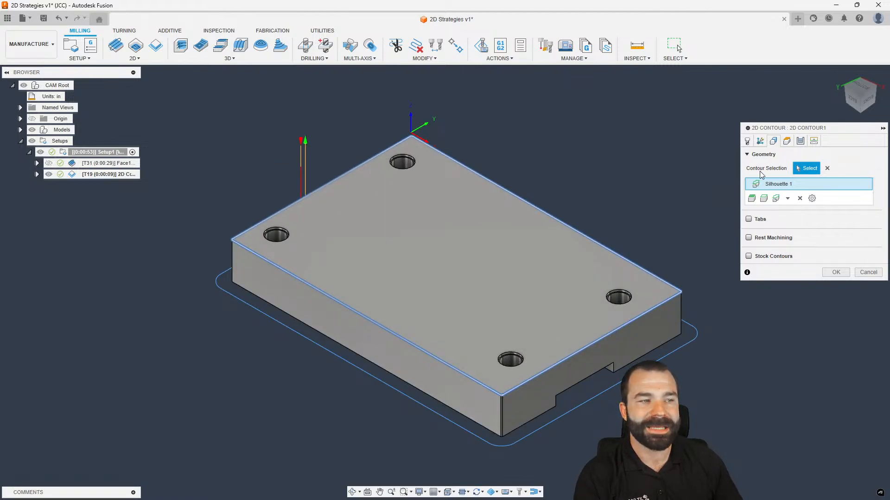
click(787, 141)
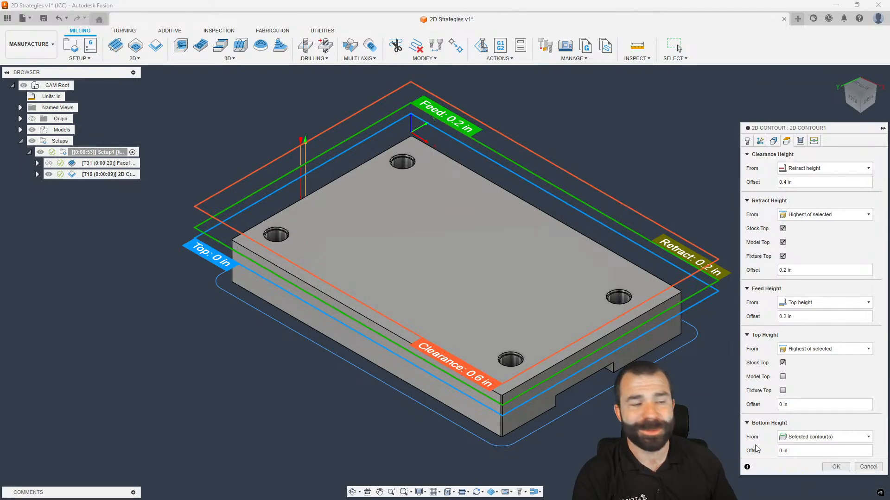
text(-.0)
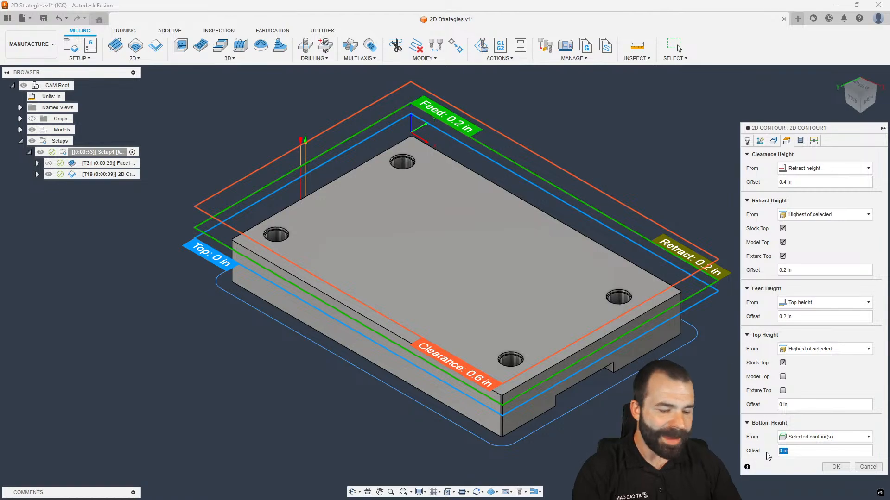
text(5)
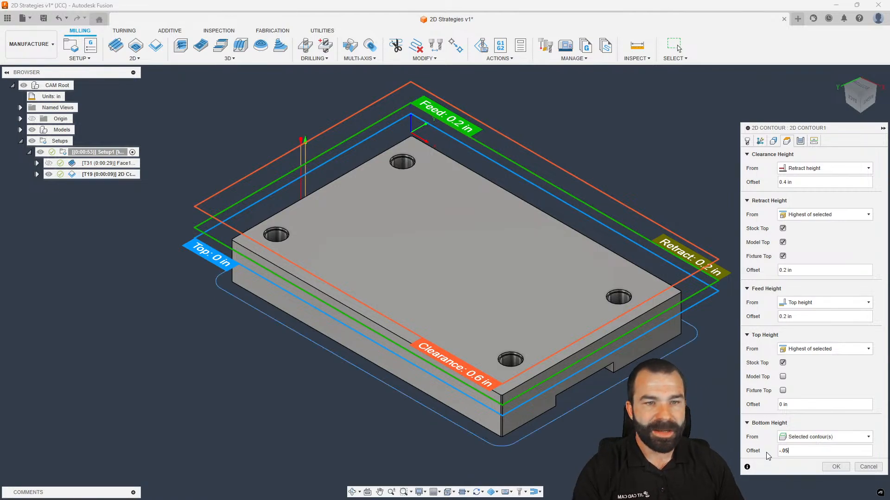
click(851, 100)
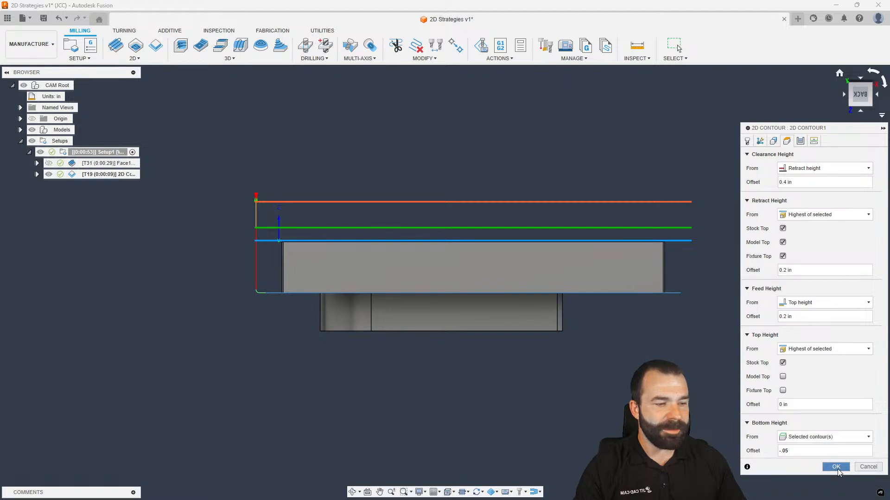
click(837, 468)
scroll(271, 246, up, 3)
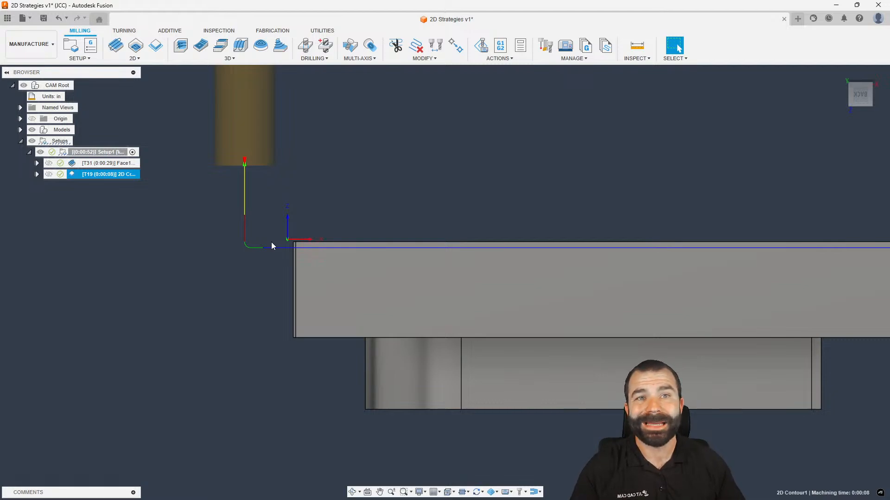
Step: Reference the 2D Contour's bottom height to the plate's underside face by Selection and regenerate the toolpath
double_click(69, 175)
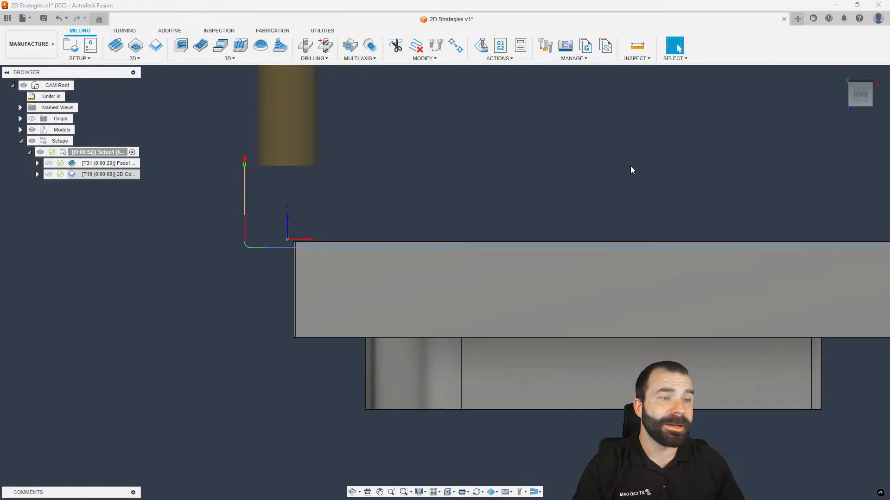
click(772, 141)
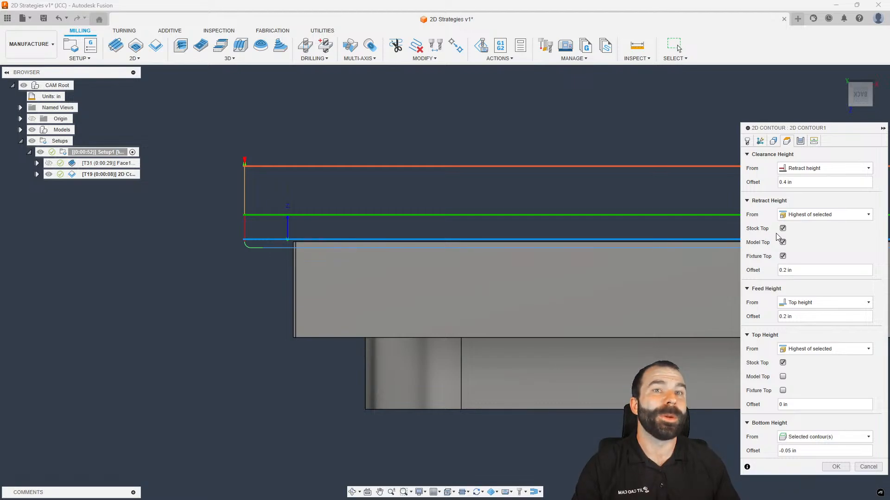
click(816, 438)
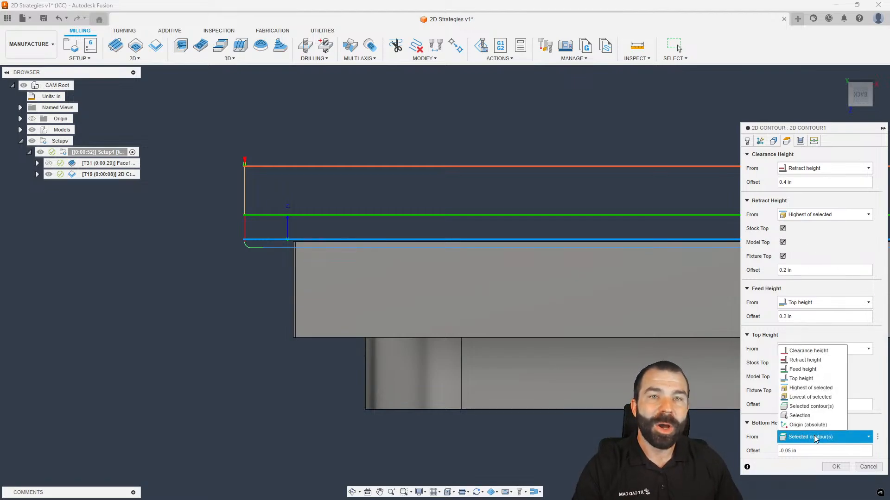
click(801, 416)
scroll(333, 367, down, 2)
shift+middle_drag(332, 366, 376, 324)
click(359, 327)
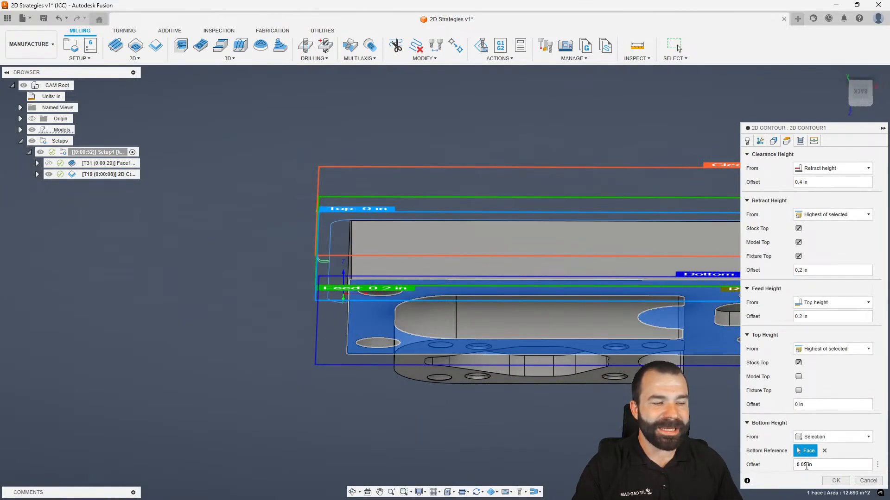
click(836, 480)
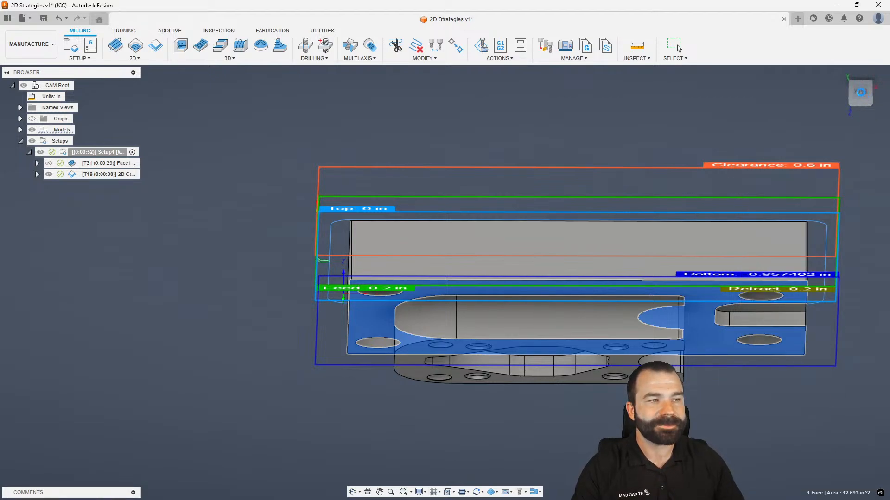
Step: Check the 2D Contour toolpath's depth against the plate in a straight back view and return to an isometric view
click(860, 93)
scroll(219, 317, down, 2)
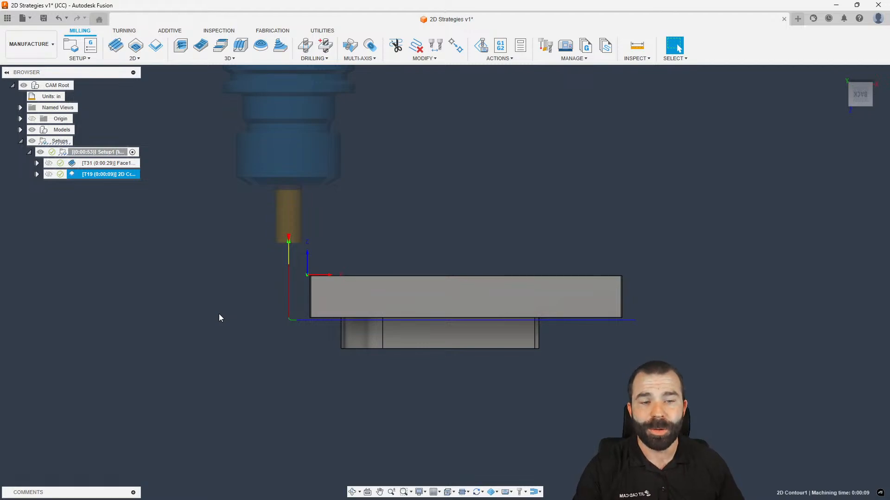
click(873, 88)
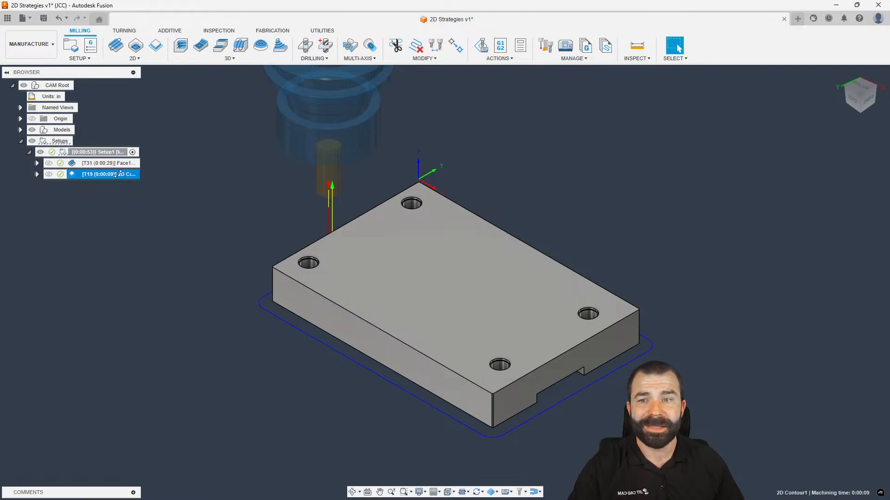
Step: Start post-processing the Face operation from the setup as a new NC program
click(95, 152)
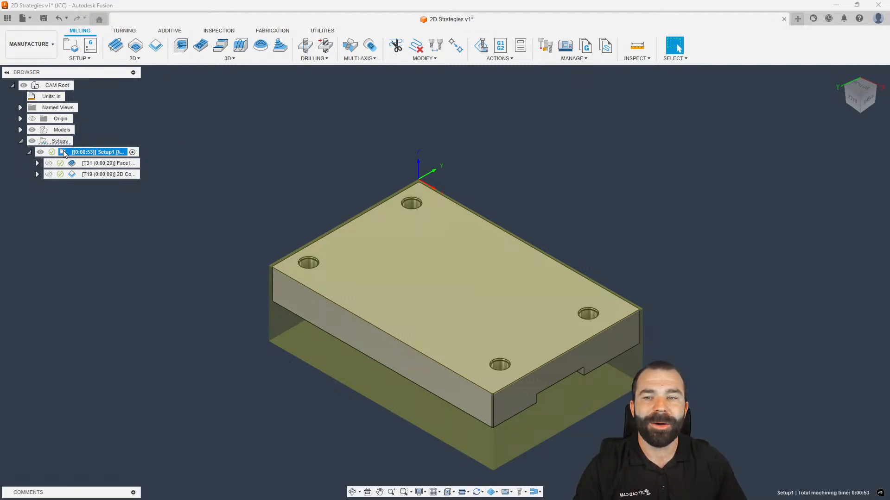
mouse_move(106, 166)
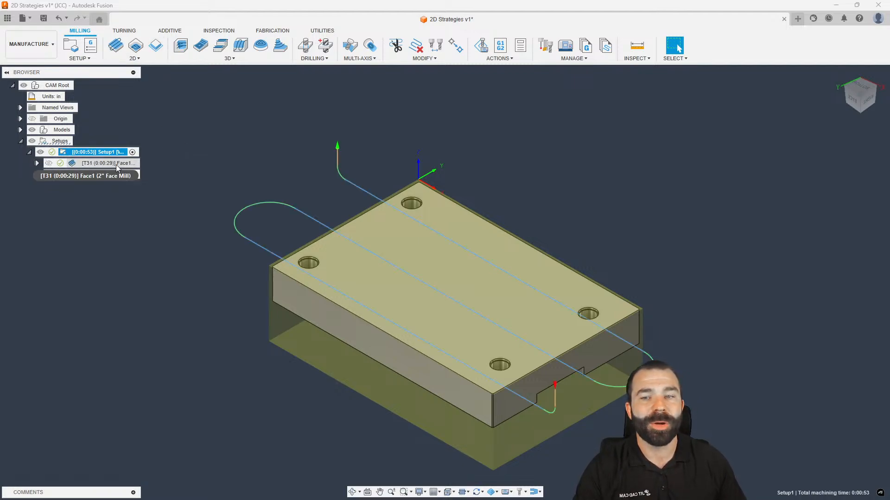
click(89, 167)
right_click(87, 166)
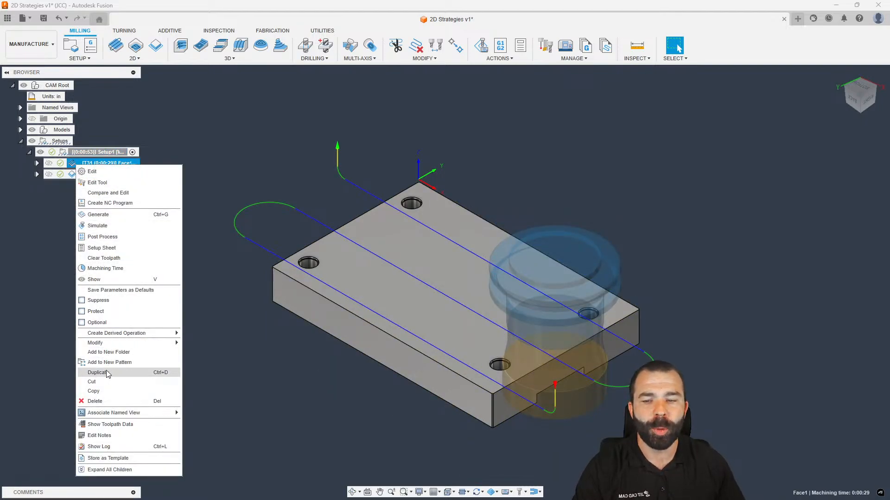
click(104, 236)
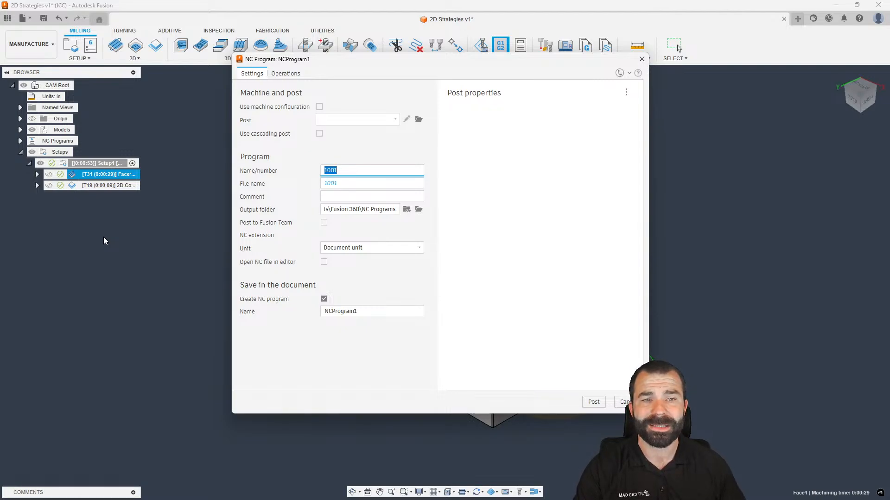
Step: Filter the Fusion post library to Haas Automation milling posts and pick HAAS - Next Generation Control
click(419, 119)
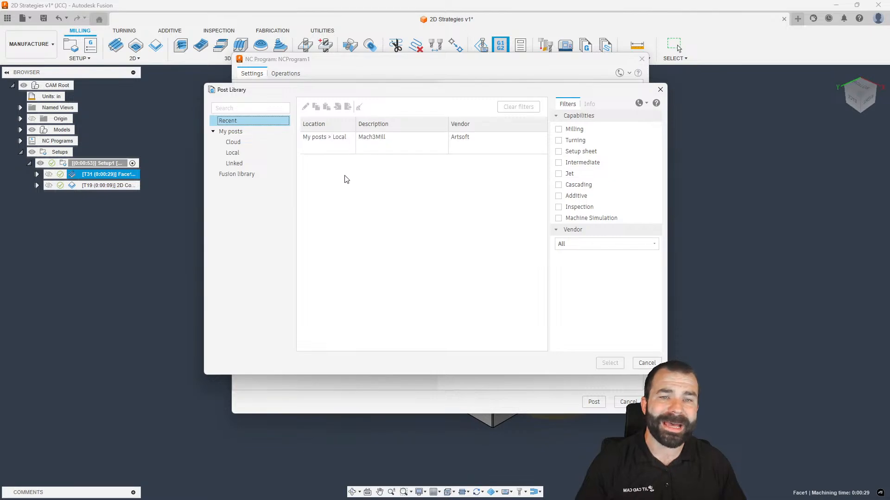
click(248, 176)
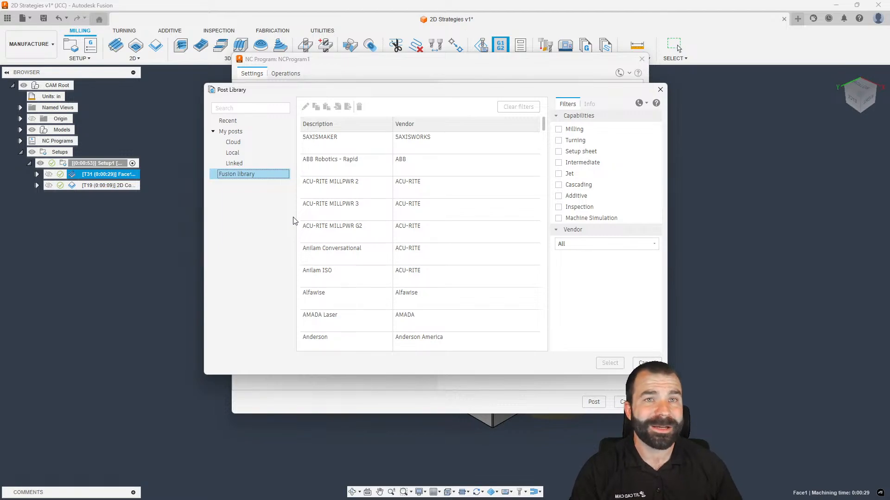
click(558, 129)
click(585, 245)
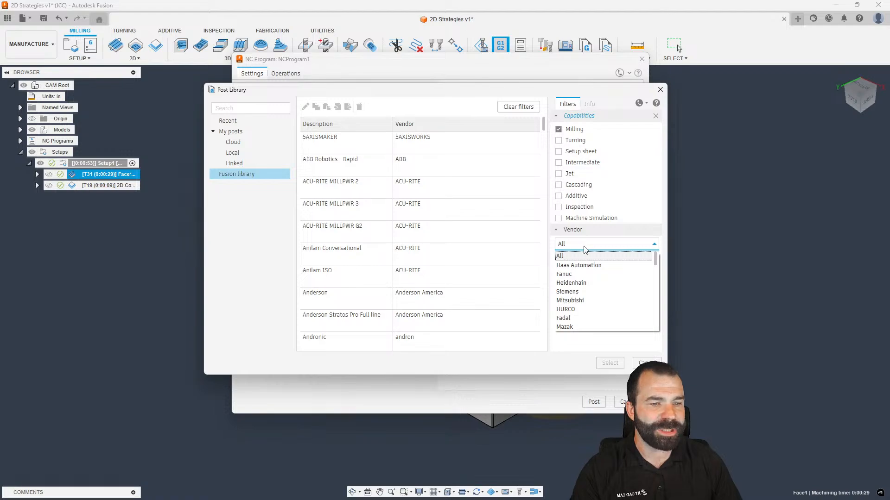
click(582, 265)
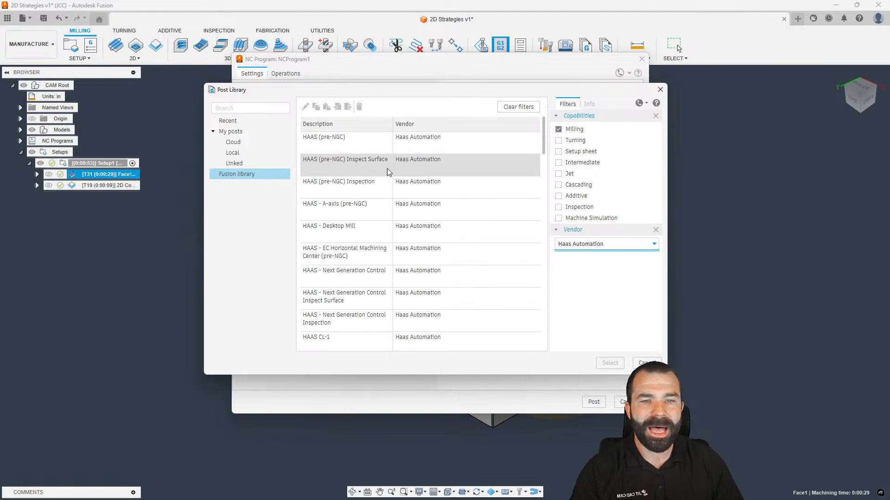
click(350, 276)
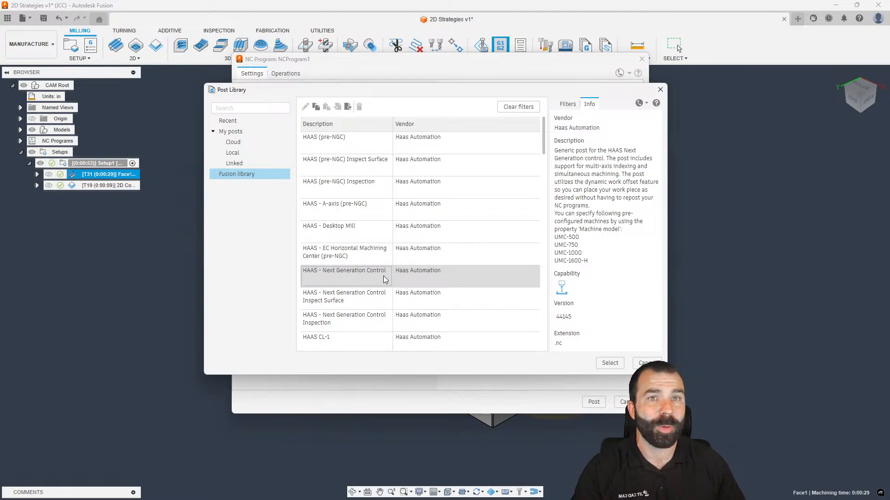
click(422, 269)
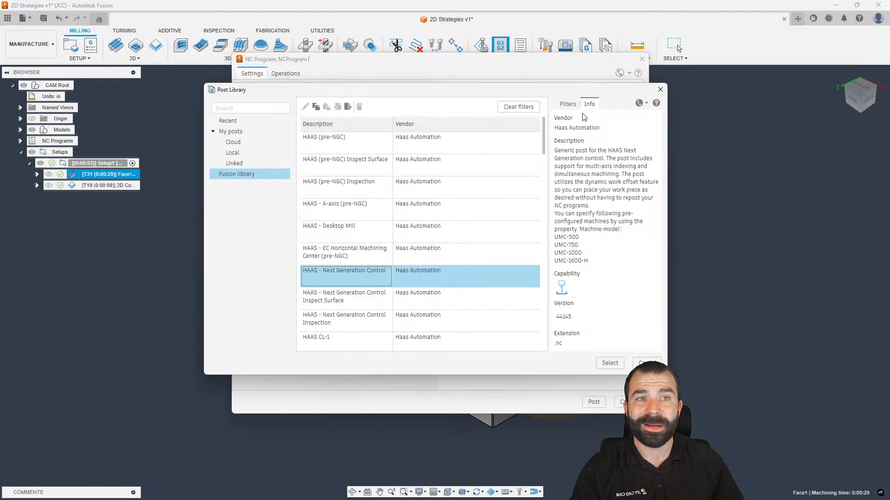
Step: Browse the milling posts offered for Fanuc, Heidenhain and Siemens, and reset the vendor filter to All
click(568, 105)
click(603, 245)
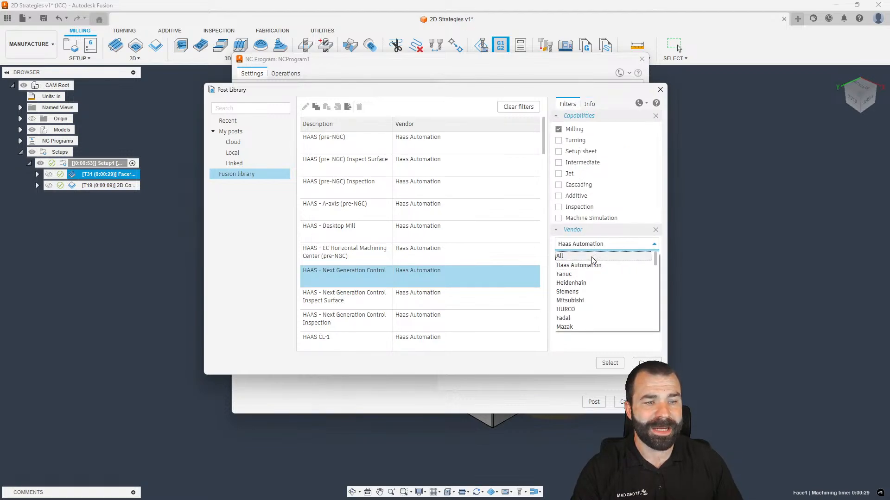
click(585, 277)
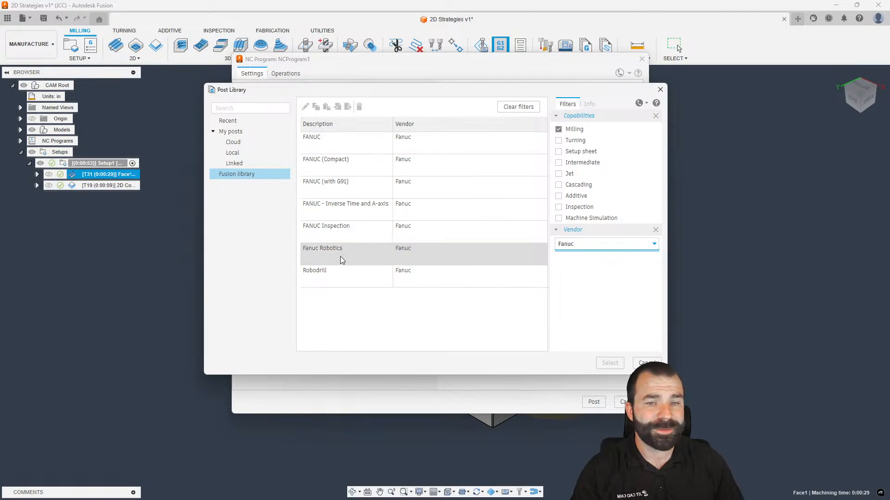
click(590, 245)
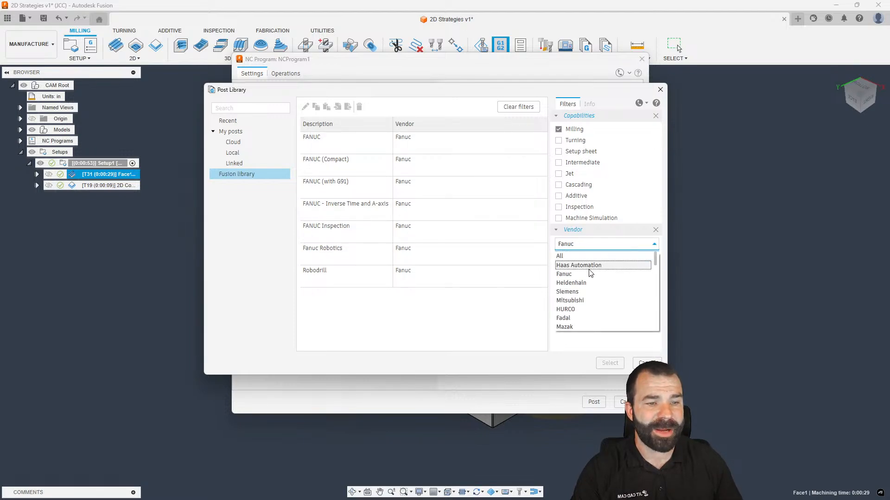
click(579, 283)
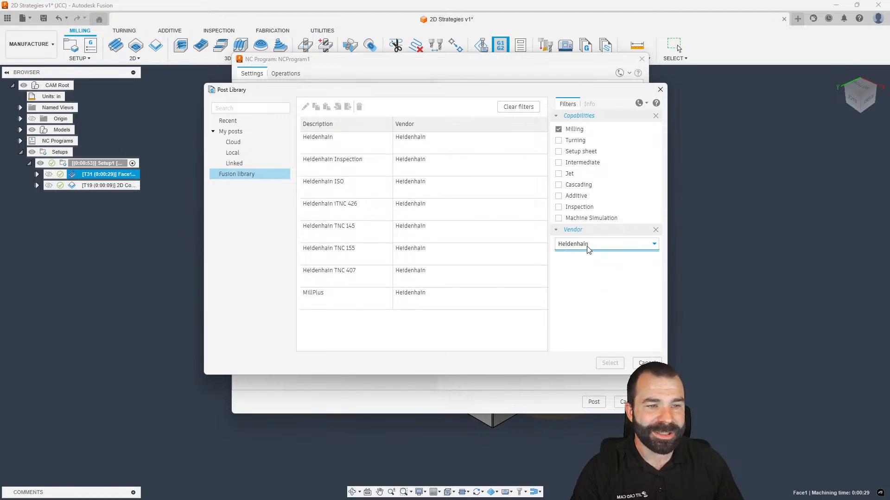
click(589, 246)
click(577, 292)
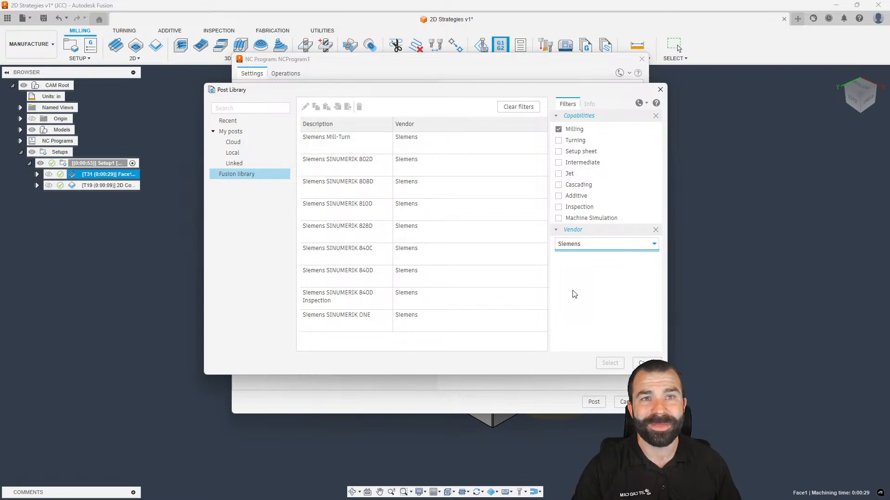
click(587, 249)
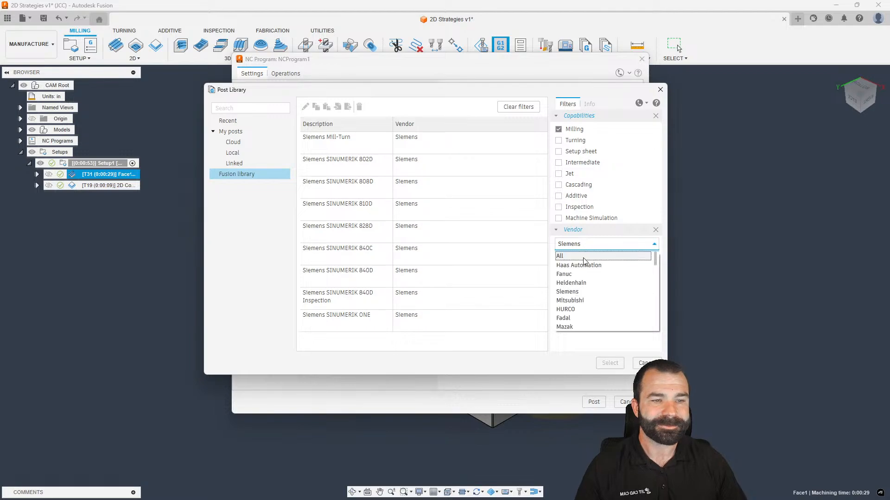
click(584, 258)
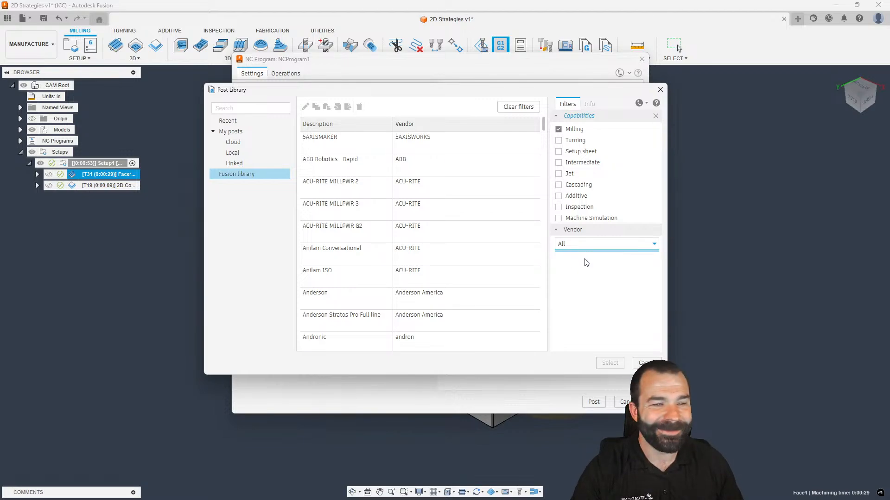
Step: Select the Haas Automation post HAAS - Next Generation Control and copy it to the Cloud location of My Posts
click(582, 249)
click(579, 265)
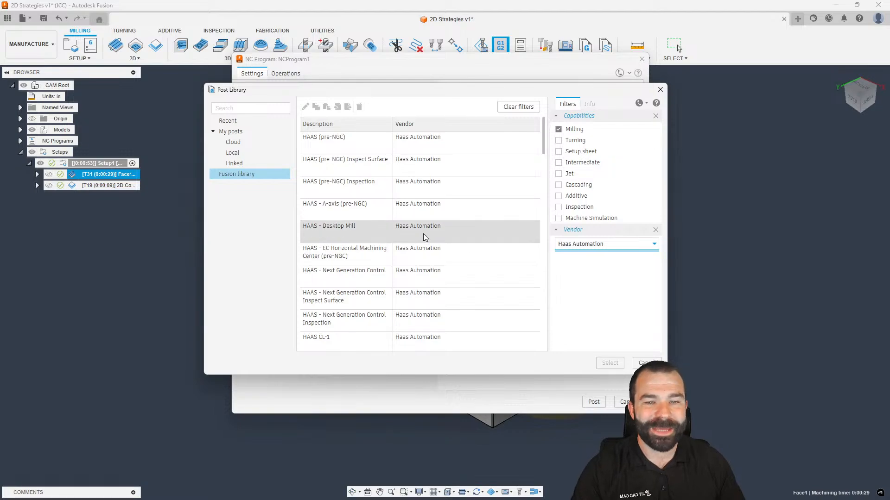
click(355, 274)
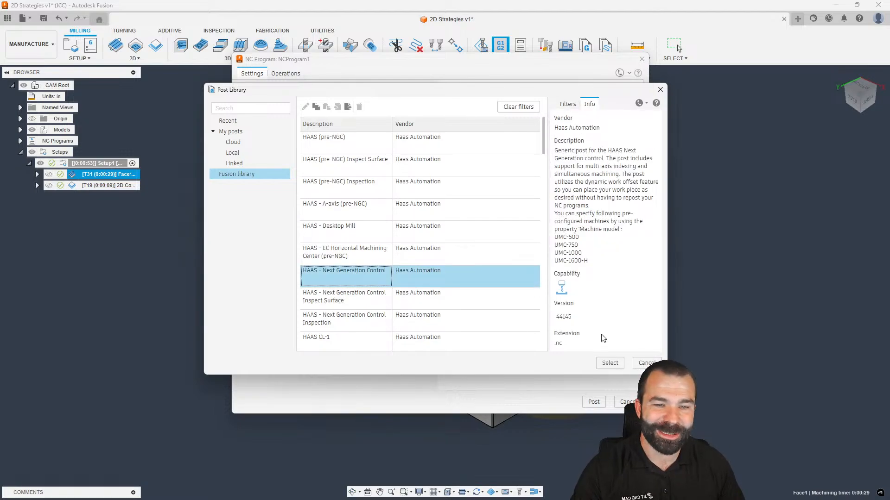
click(609, 363)
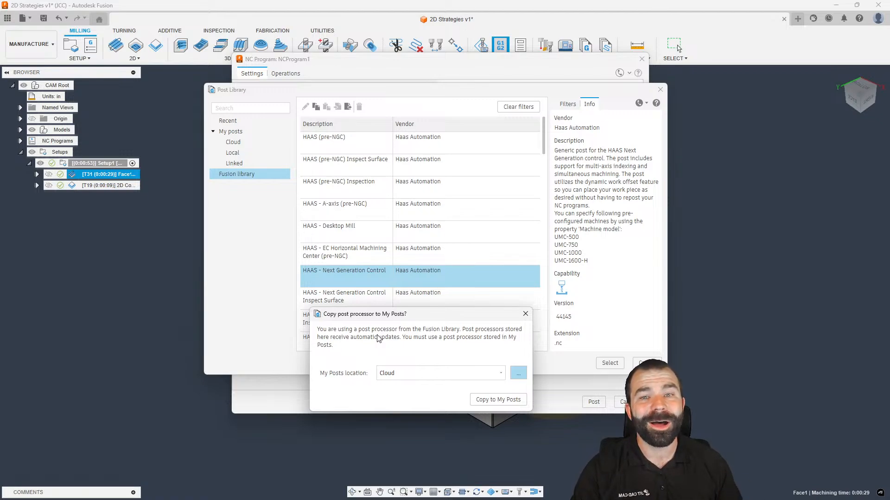
click(497, 400)
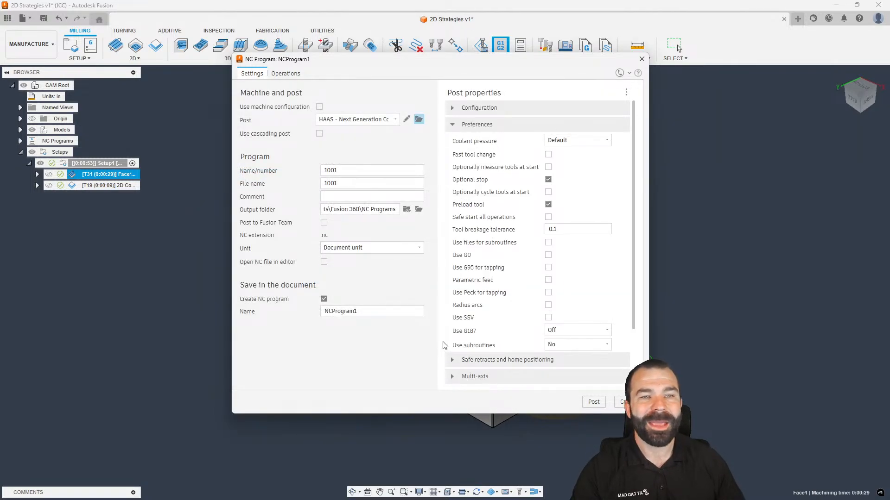
Step: Review the program's name, file name and output folder, and enable opening the NC file in the editor
double_click(340, 171)
double_click(342, 185)
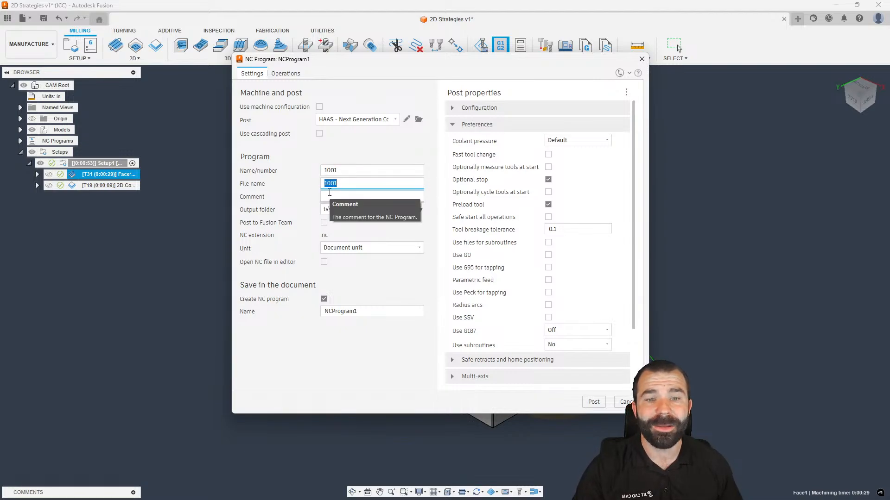
click(326, 211)
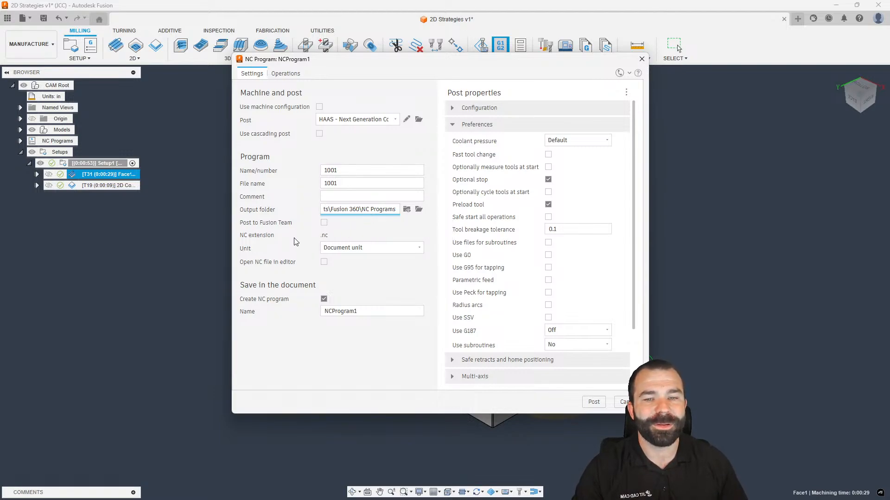
click(324, 264)
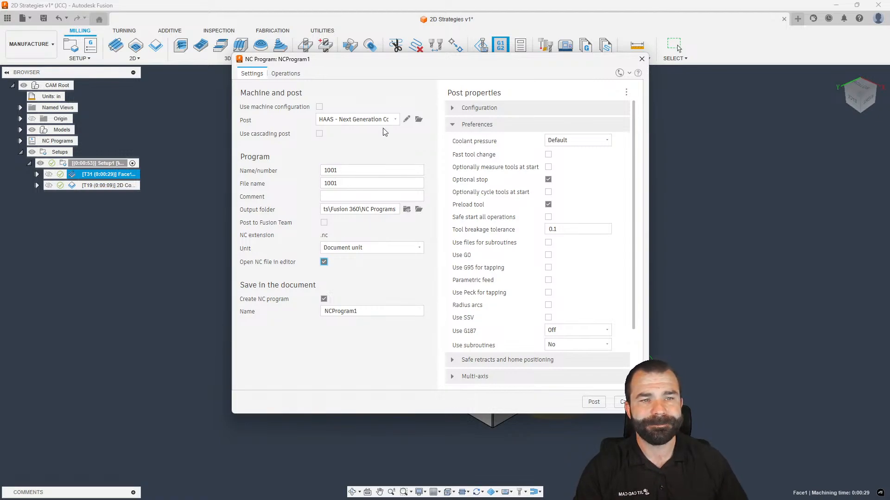
Step: Examine the Haas post's Configuration and Preferences properties
click(453, 108)
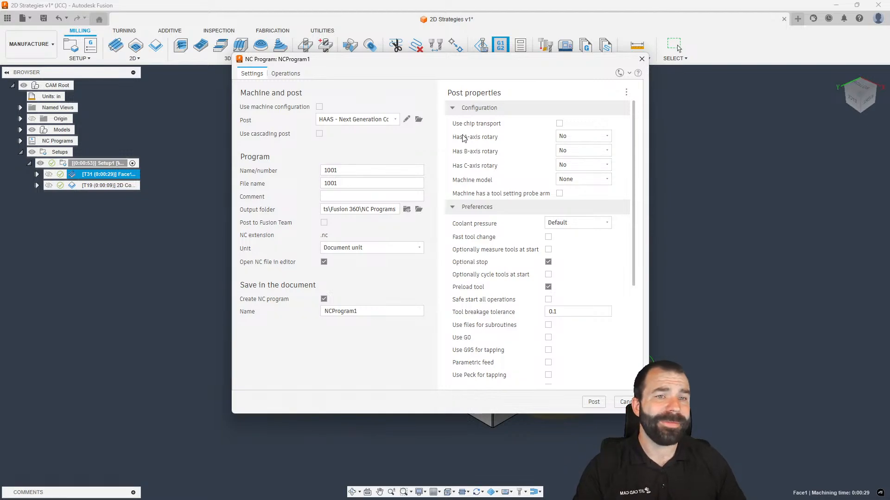
scroll(472, 154, down, 2)
scroll(472, 154, down, 6)
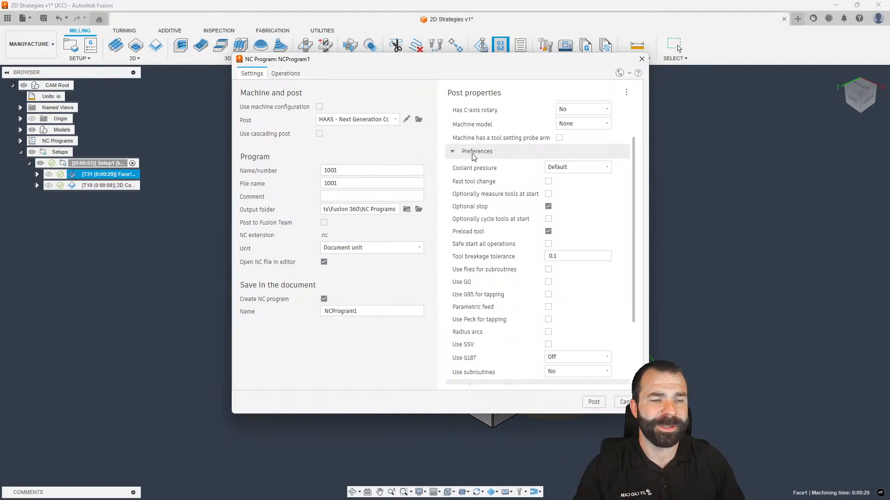
scroll(474, 160, up, 6)
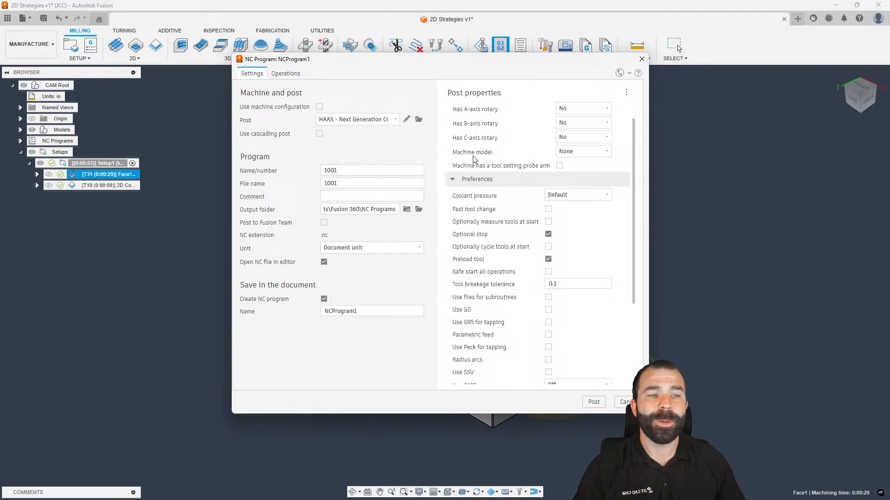
scroll(473, 159, up, 2)
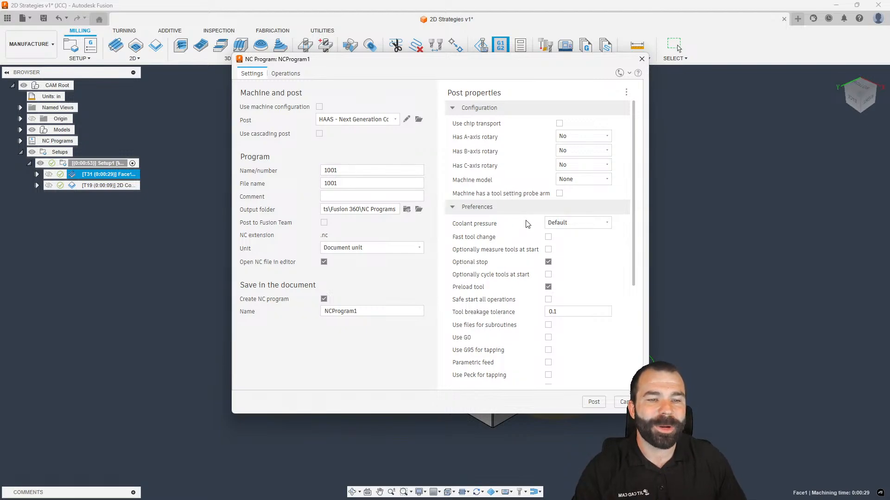
scroll(525, 225, down, 3)
scroll(525, 224, down, 1)
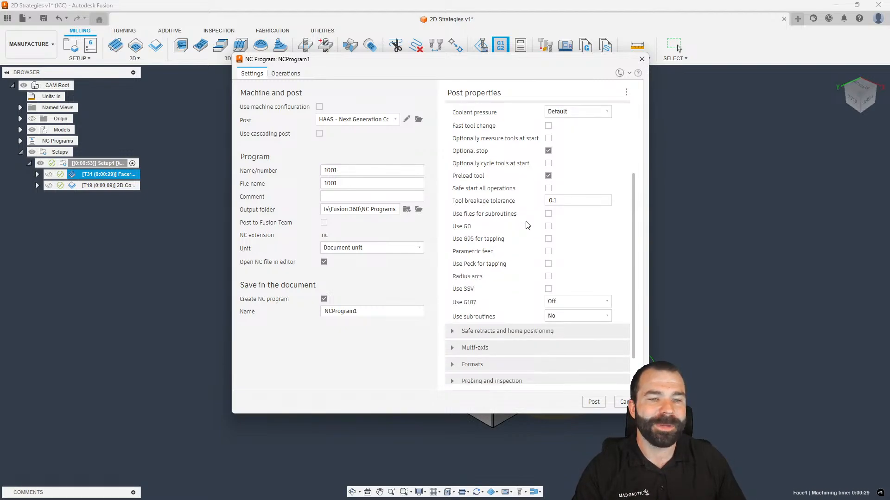
Step: Enable Home position center, keep Safe Retracts on G53, and post the Face program, overwriting 1001.nc
scroll(527, 225, down, 1)
click(452, 305)
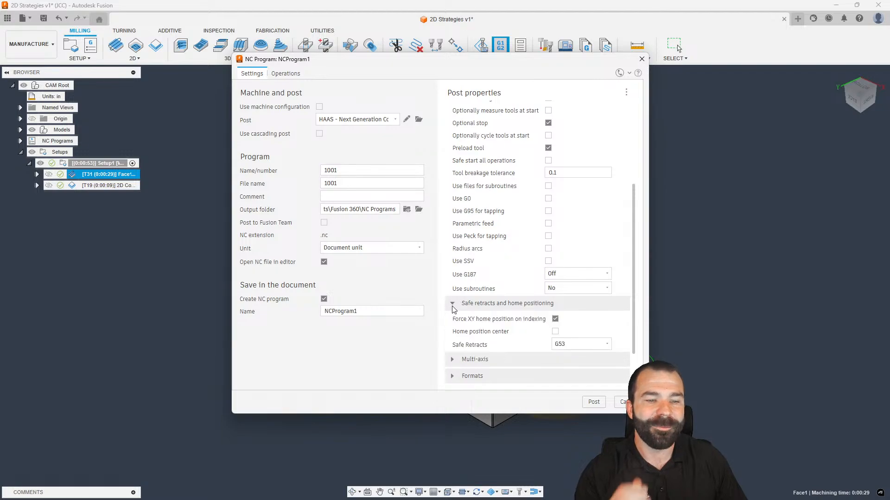
click(556, 332)
click(569, 345)
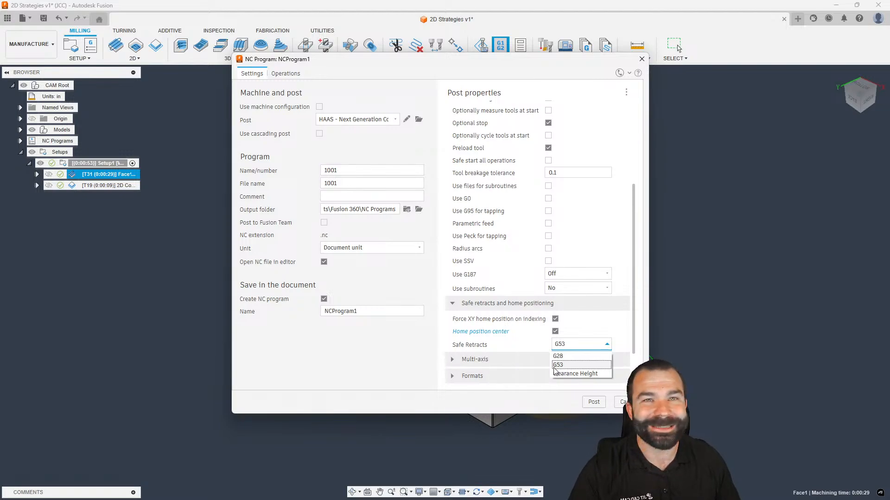
click(525, 348)
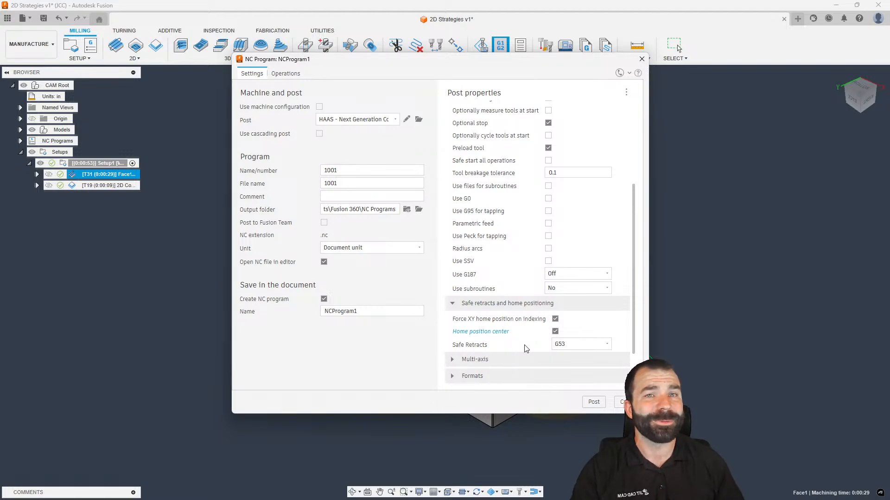
click(594, 402)
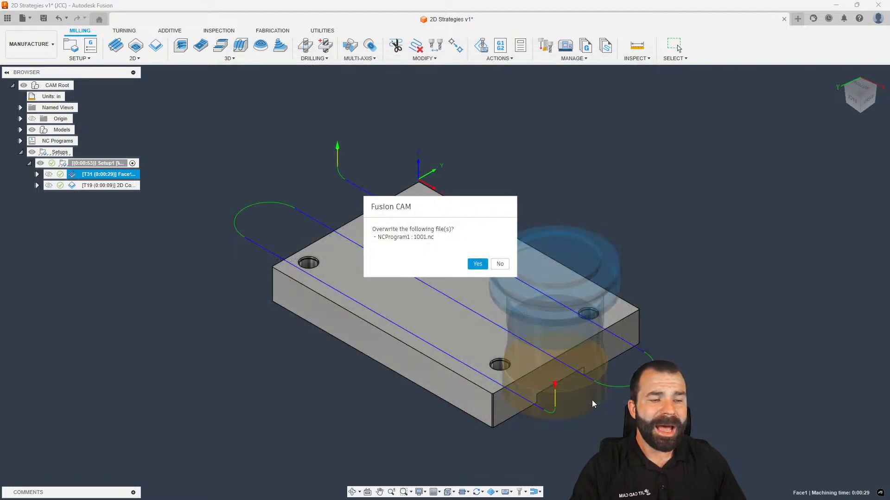
click(471, 263)
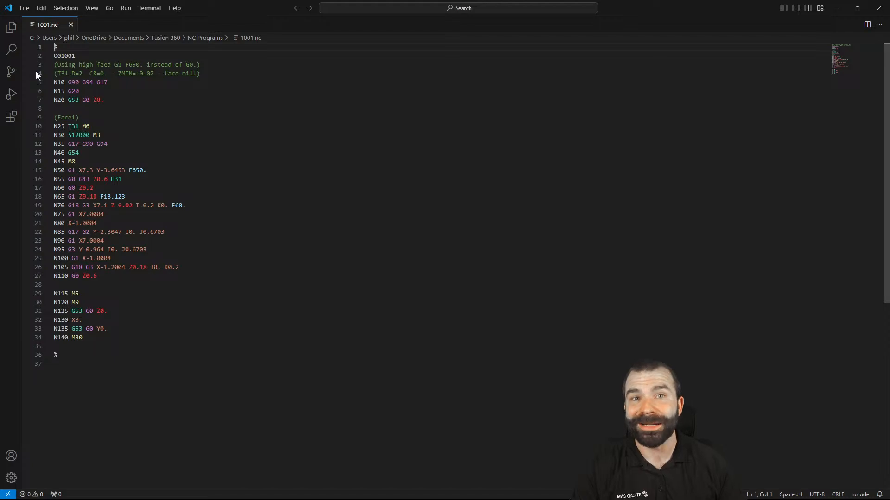
Step: View the details of the installed Autodesk Fusion Post Processor Utility extension in Visual Studio Code, and close its page
click(11, 117)
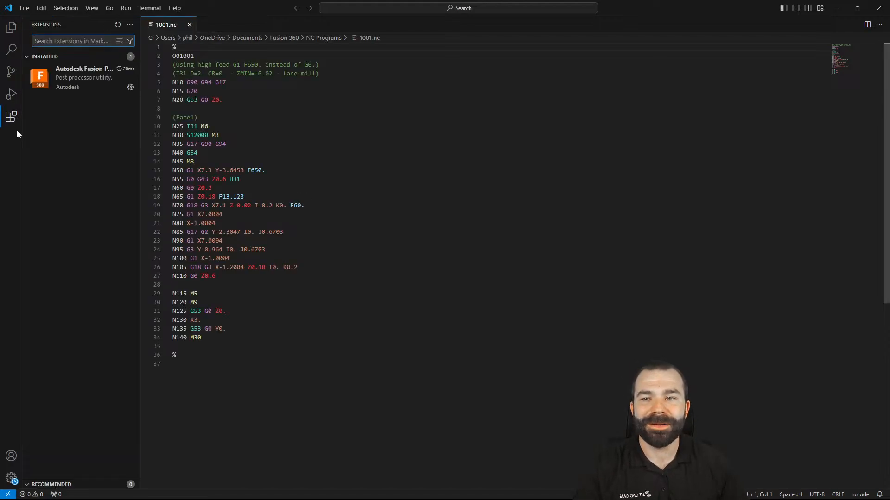
click(115, 86)
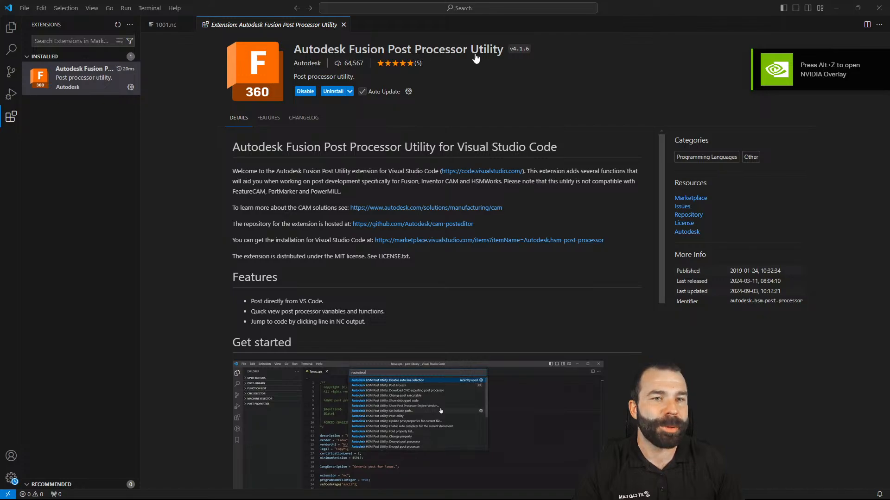
click(344, 25)
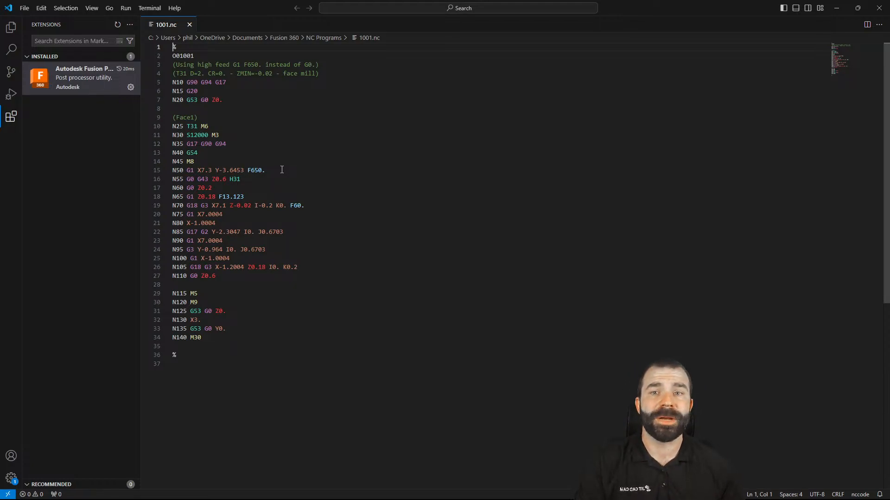
Step: Review the file saving options and the H31 tool offset and G54 work offset in 1001.nc, and close the editor
click(24, 8)
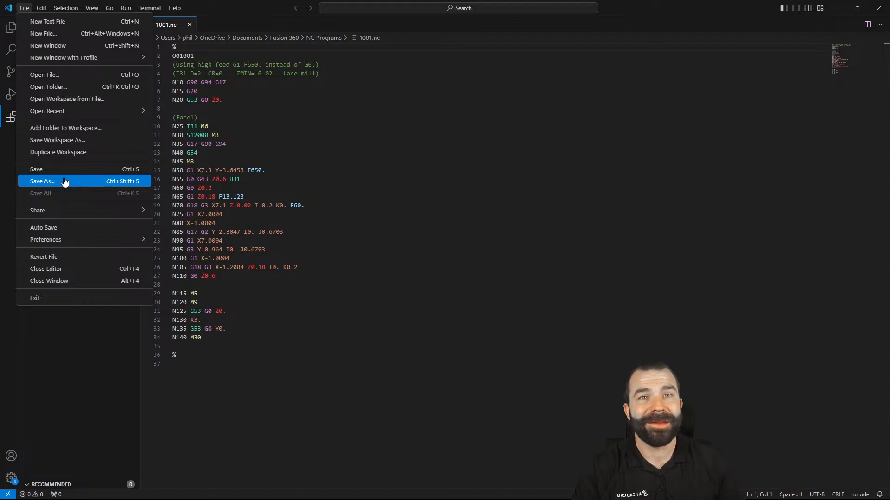
click(361, 179)
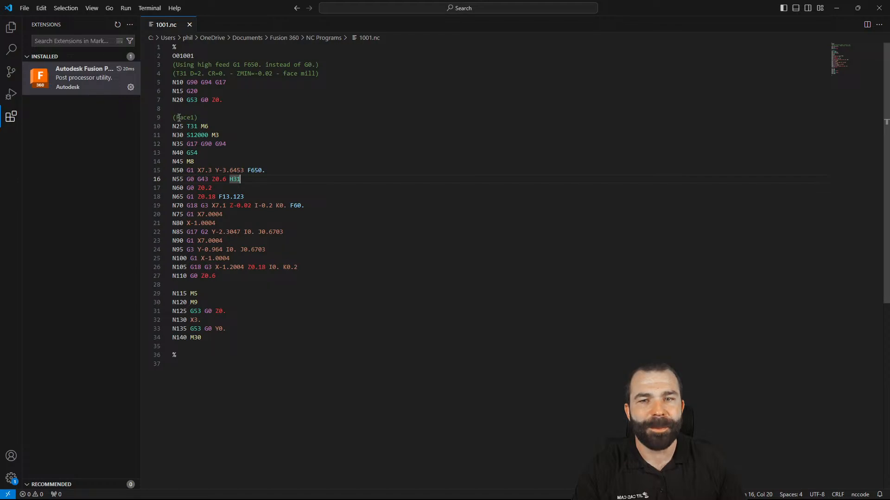
double_click(191, 152)
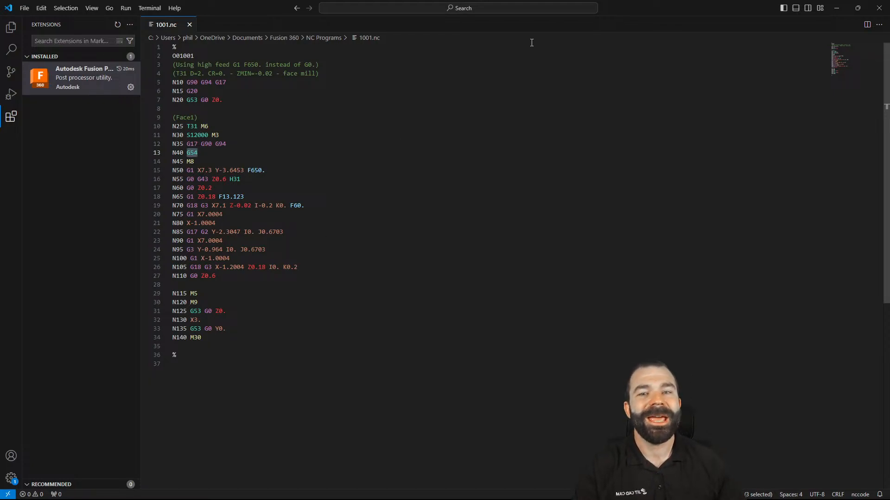
click(878, 9)
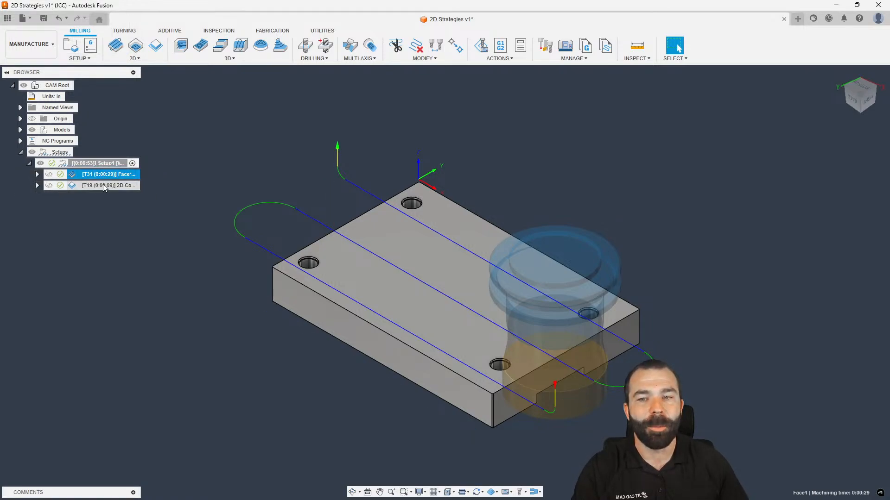
Step: Select the Face and 2D Contour toolpaths in Fusion and try starting Post Process through the command search
click(179, 193)
click(100, 176)
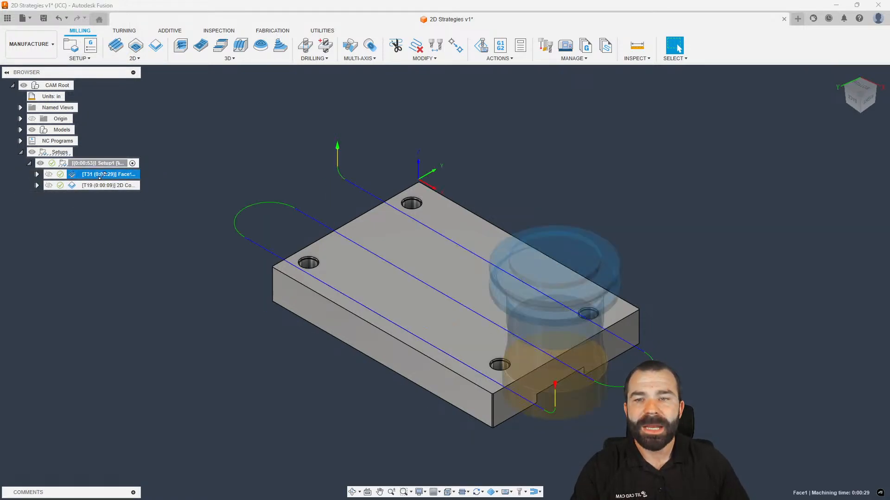
shift+click(99, 186)
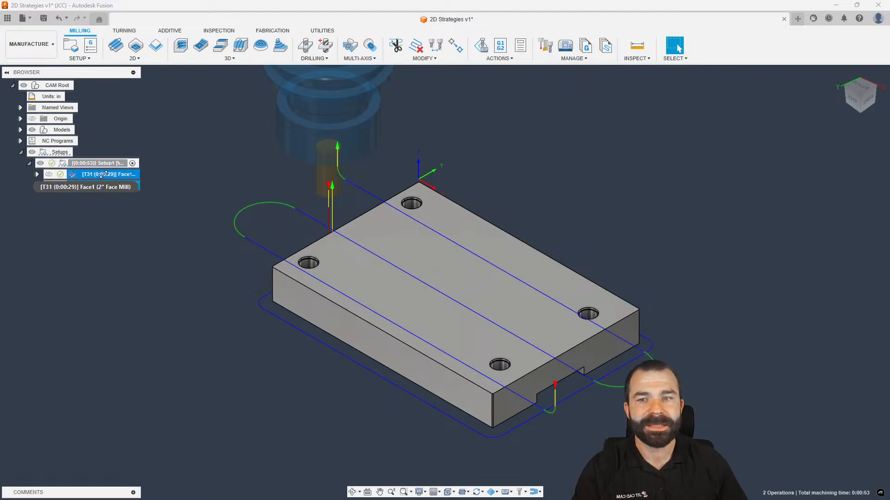
right_click(103, 174)
click(212, 164)
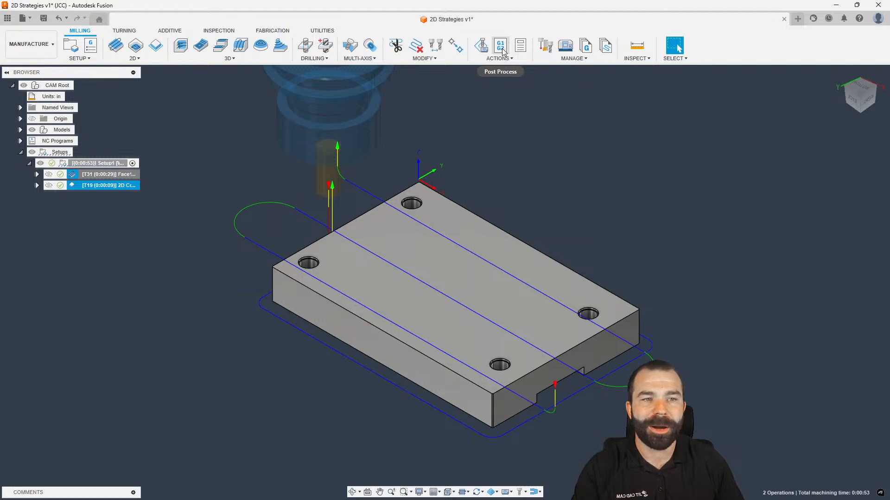
click(492, 118)
key(s)
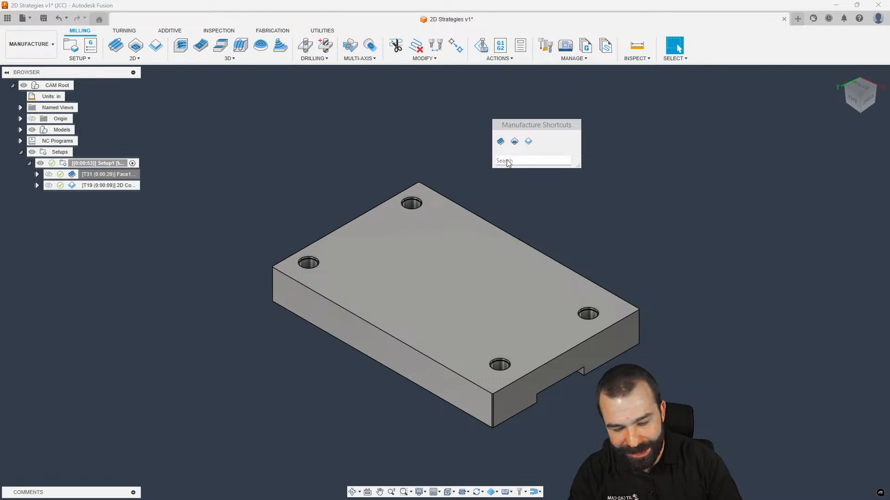
text(pos)
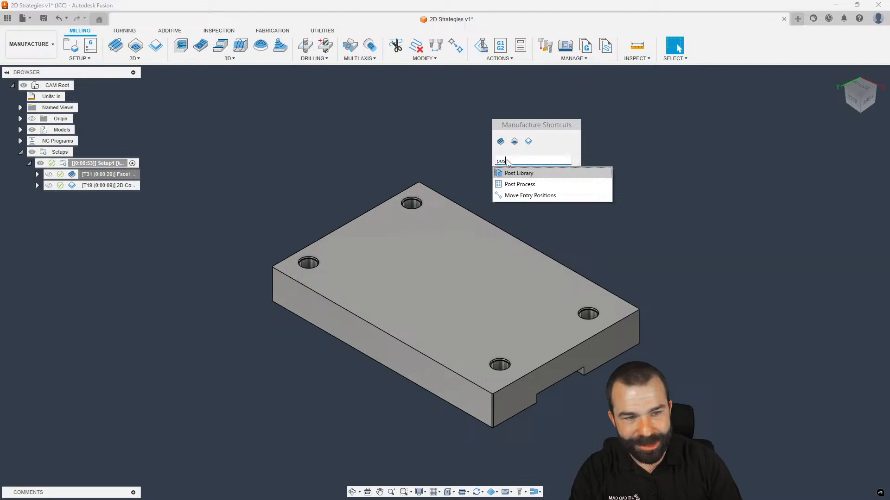
click(515, 185)
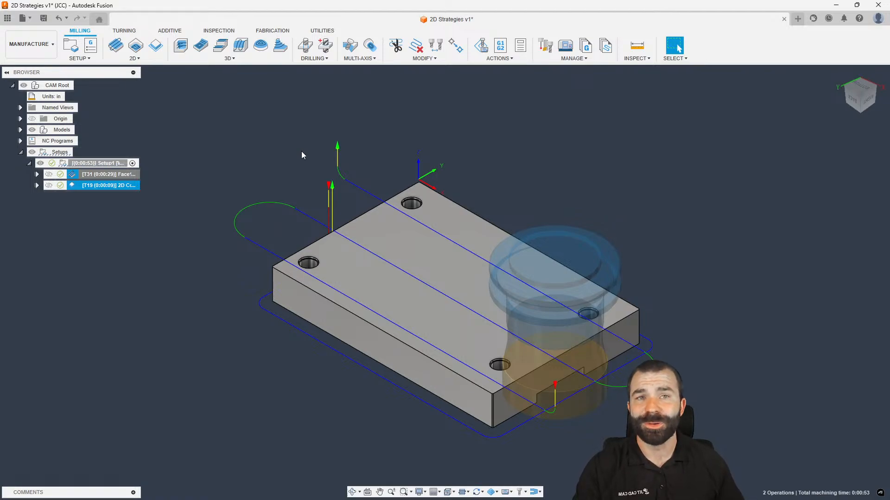
Step: Search the commands for "post" and add Post Process to the Manufacture Shortcuts
key(s)
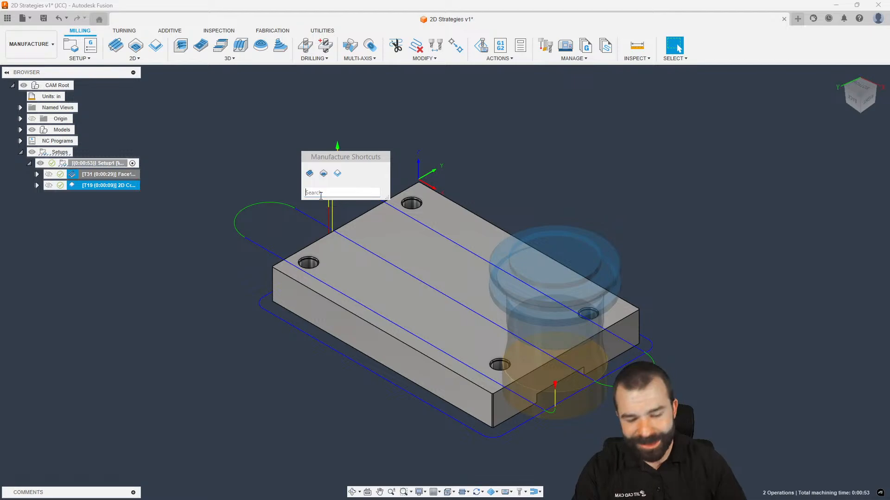
text(post)
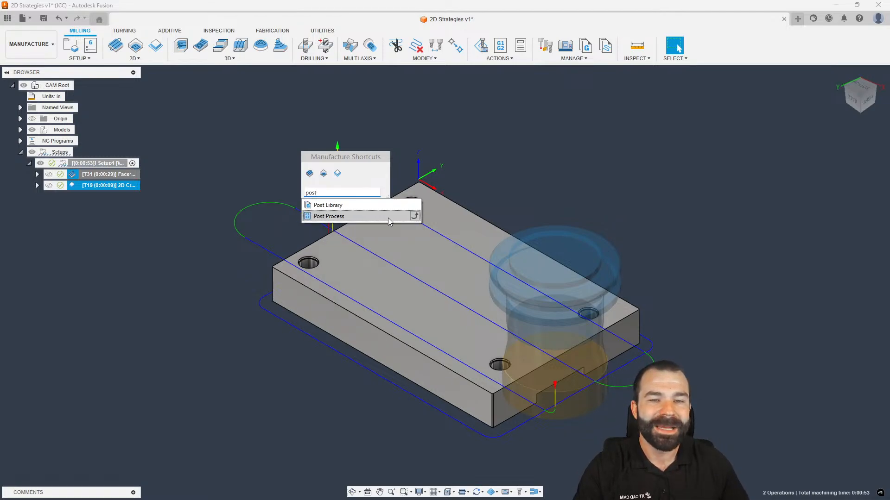
click(415, 216)
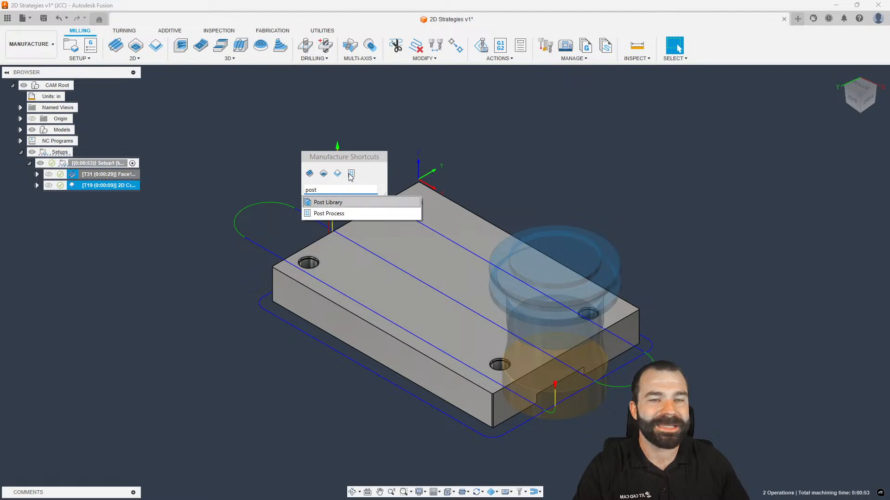
Step: Select the Face and 2D Contour toolpaths and post them together with the Haas post, overwriting 1001.nc
click(111, 174)
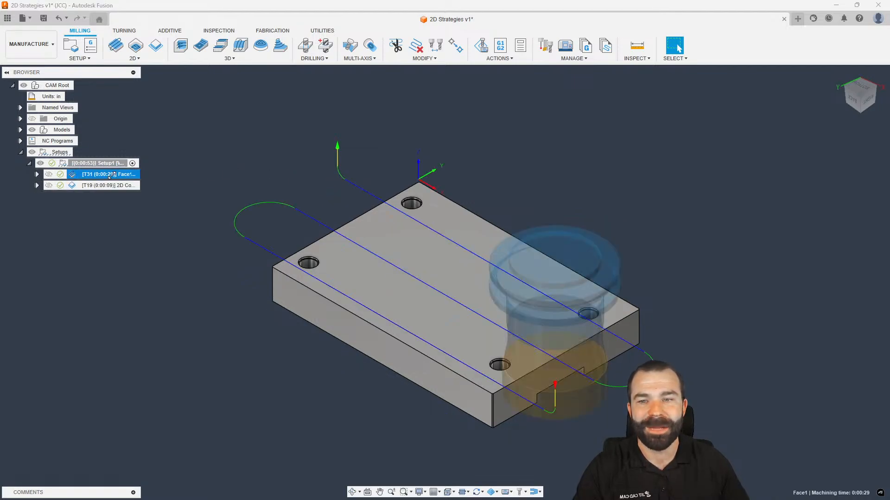
shift+click(112, 185)
key(s)
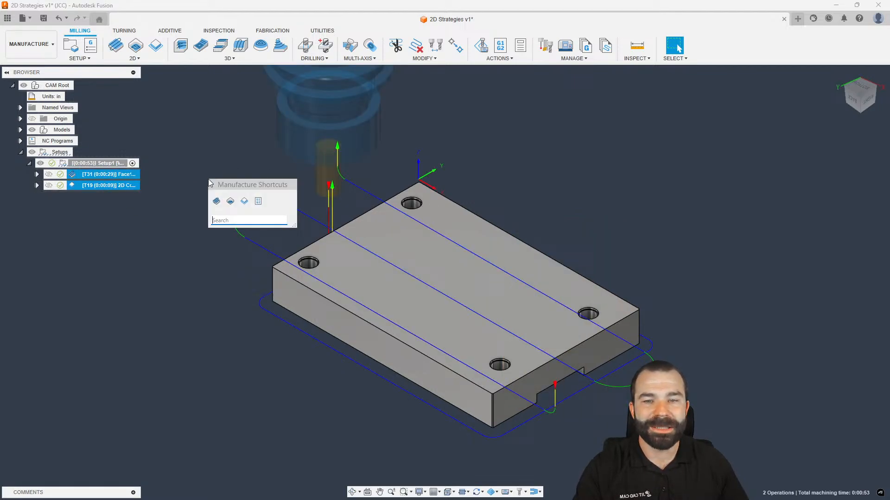
click(256, 201)
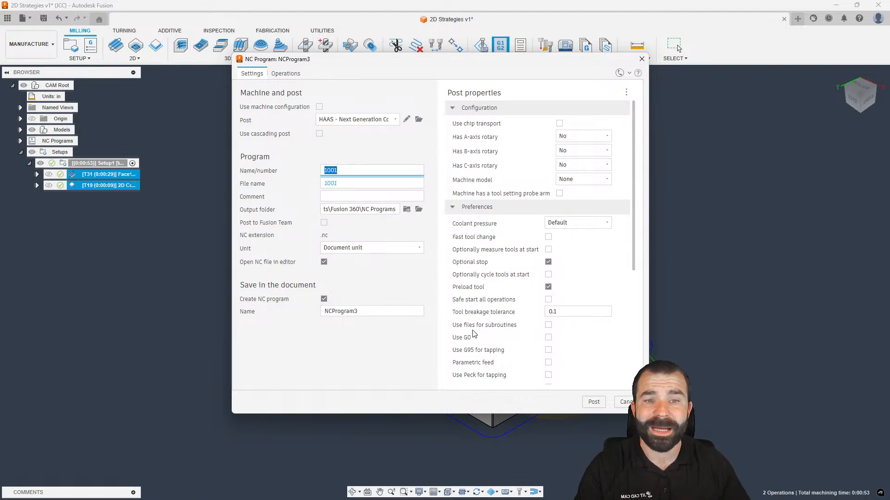
click(595, 403)
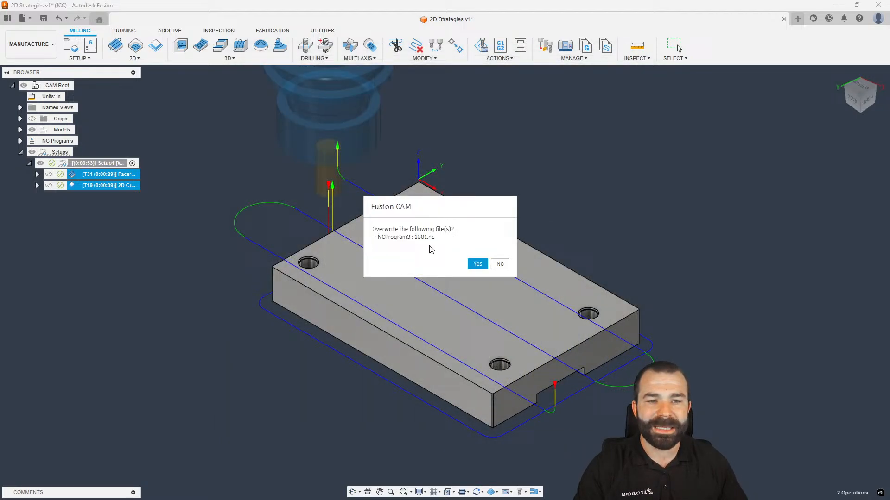
click(478, 264)
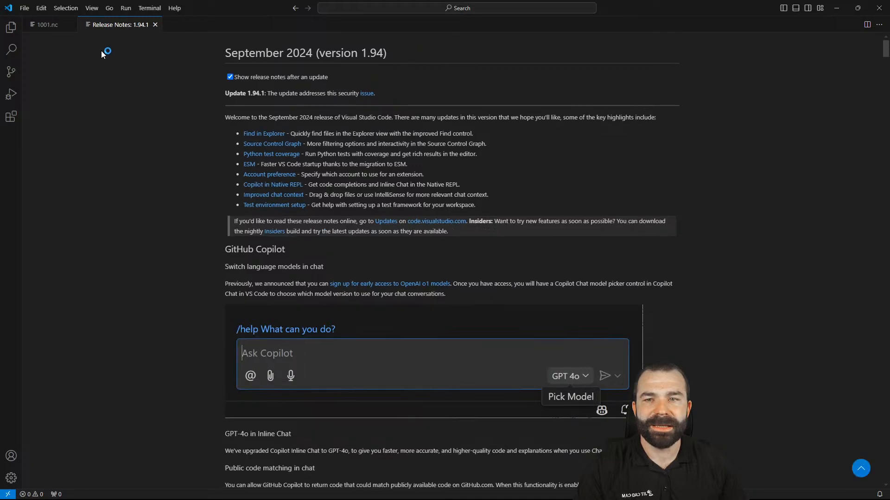
Step: Dismiss the release notes, check the G54 work offset in the Face and 2D Contour sections of 1001.nc, and close the editor
click(155, 24)
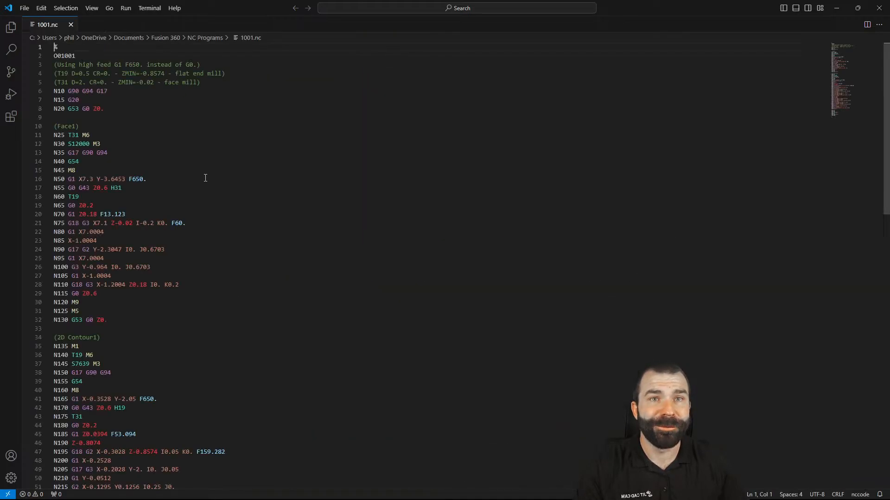
click(76, 161)
click(79, 382)
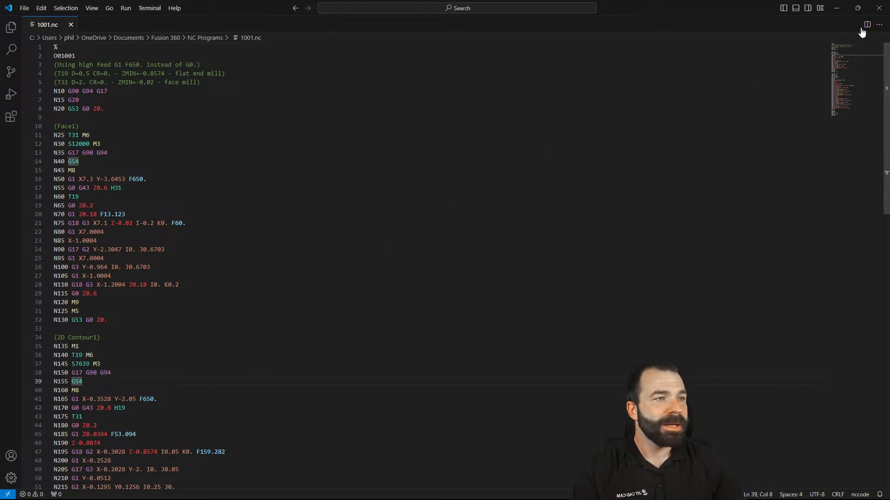
click(880, 9)
click(250, 154)
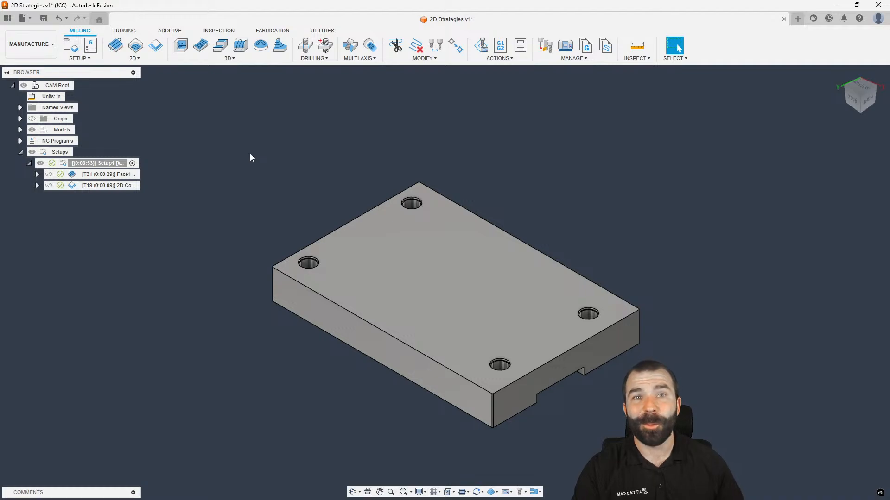
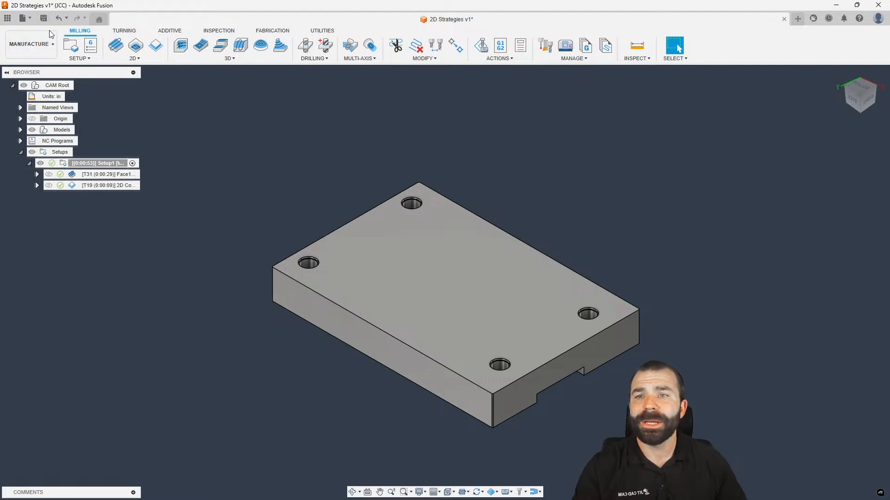
Step: Create a second milling setup oriented by Z axis/plane & X axis, using a part face for Z and the plate's long upper edge for X
click(71, 45)
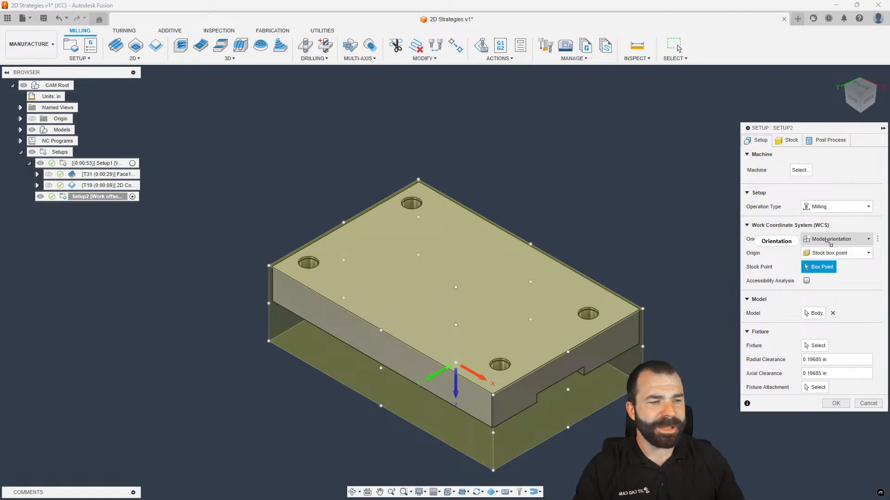
click(829, 239)
click(825, 260)
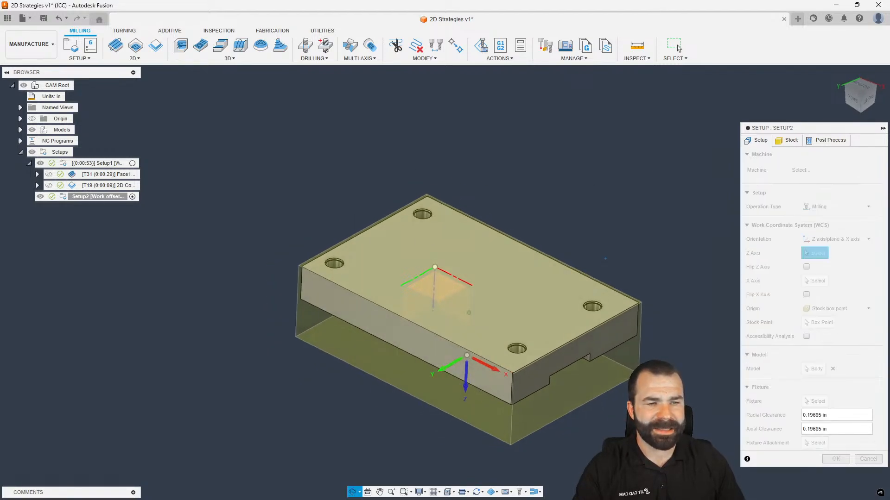
shift+middle_drag(605, 259, 562, 179)
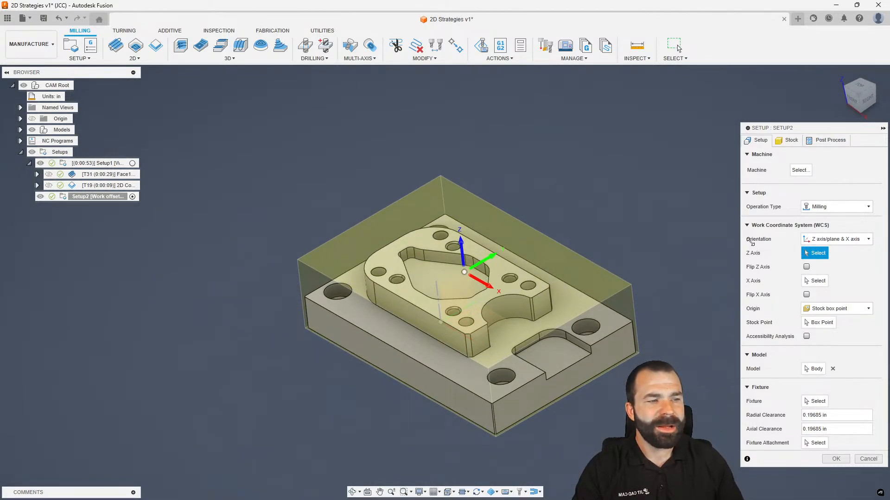
click(514, 300)
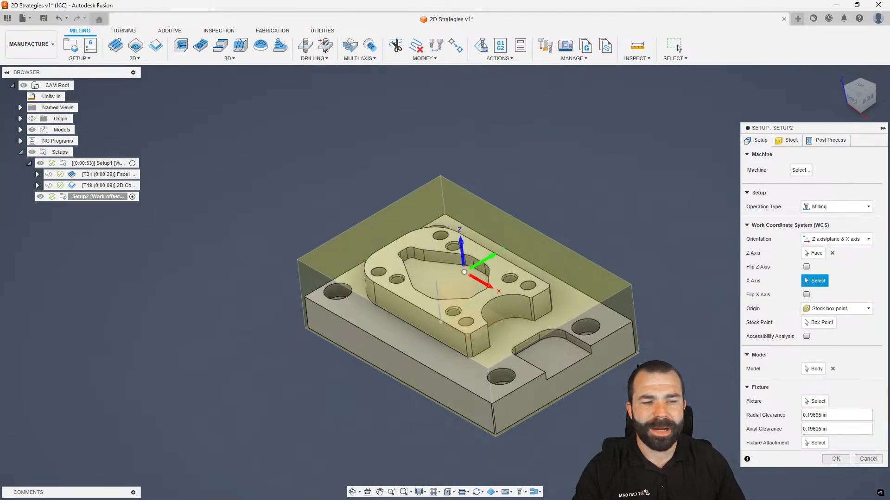
click(468, 391)
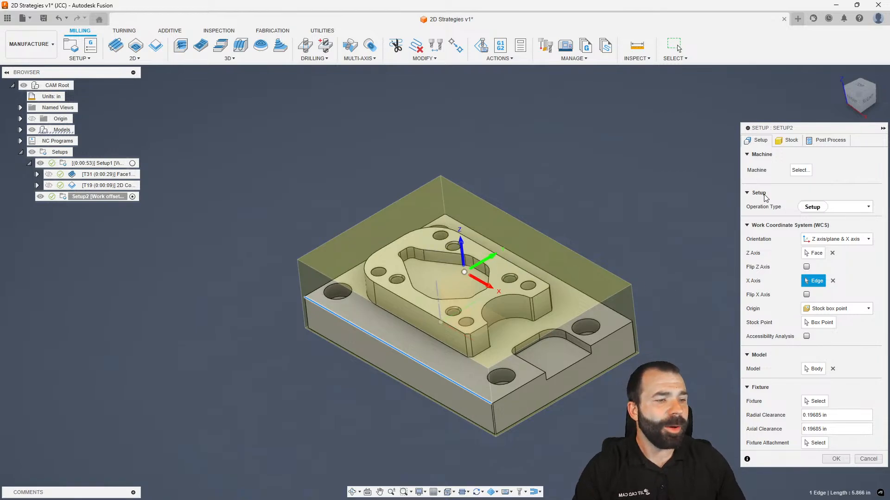
Step: Set the second setup's origin to a model box point at the model's lower back-left corner
click(818, 322)
shift+middle_drag(572, 288, 584, 269)
click(837, 309)
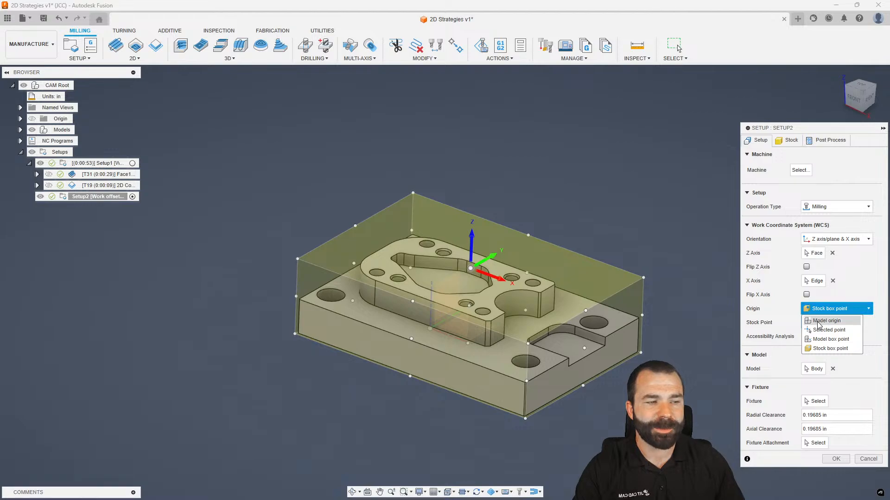
click(820, 339)
shift+middle_drag(659, 305, 249, 304)
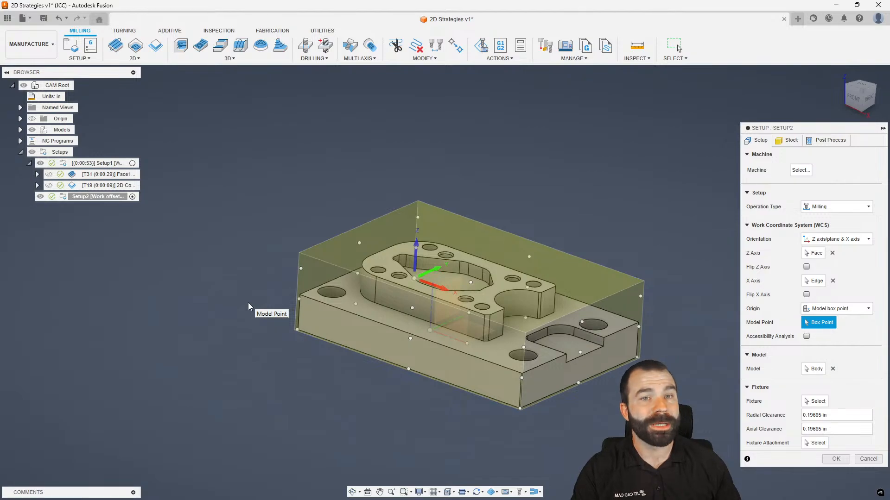
shift+middle_drag(358, 281, 368, 289)
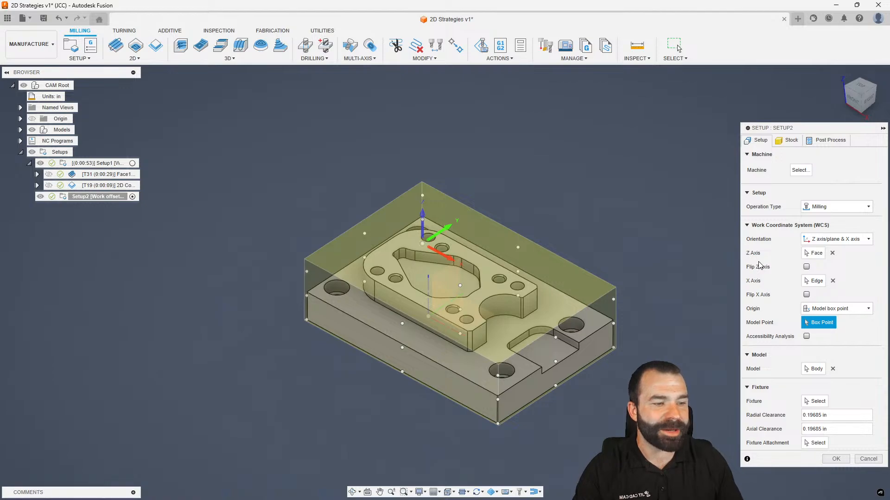
Step: Enable Continue Rest Machining for the stock from the preceding setup and save that option as the user default
click(790, 141)
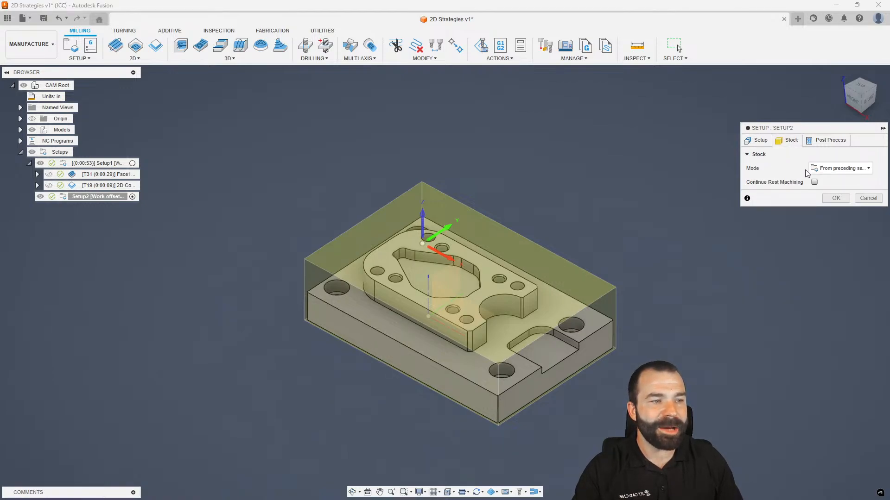
drag(741, 124, 714, 126)
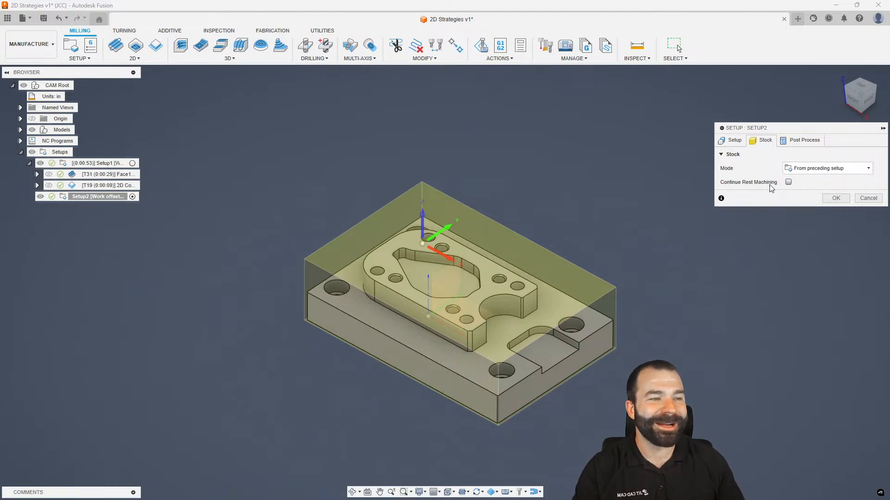
click(789, 183)
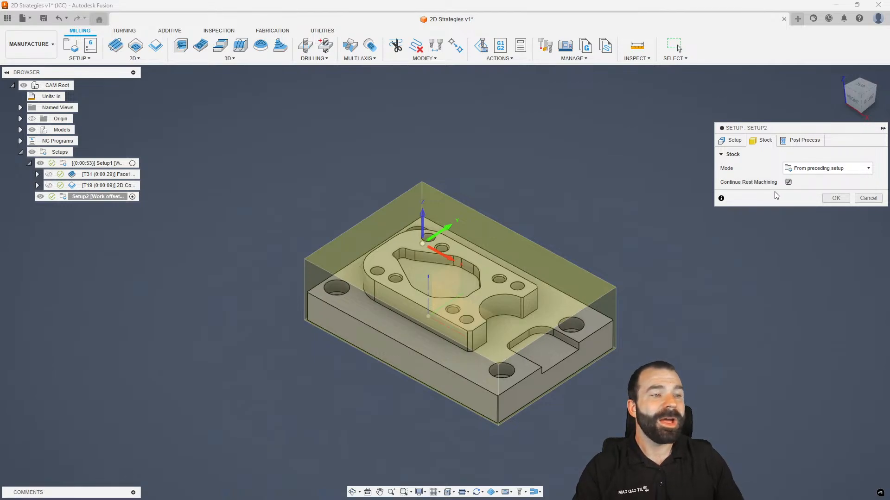
right_click(797, 186)
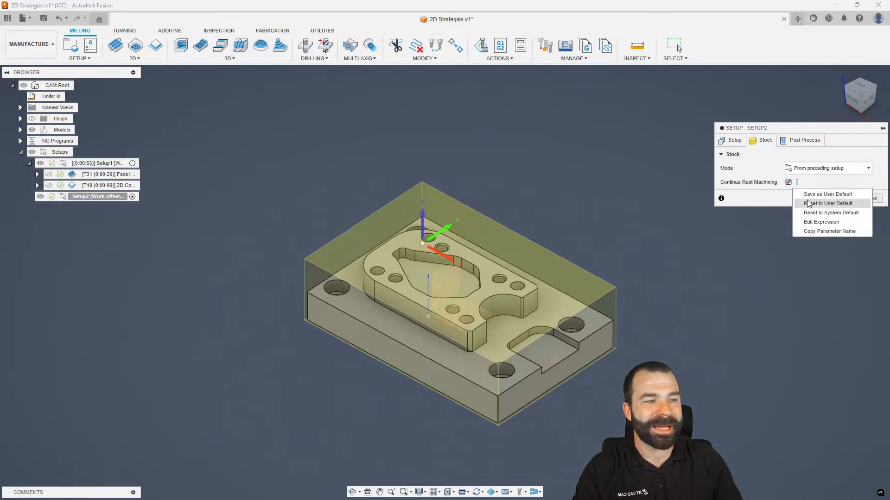
click(802, 197)
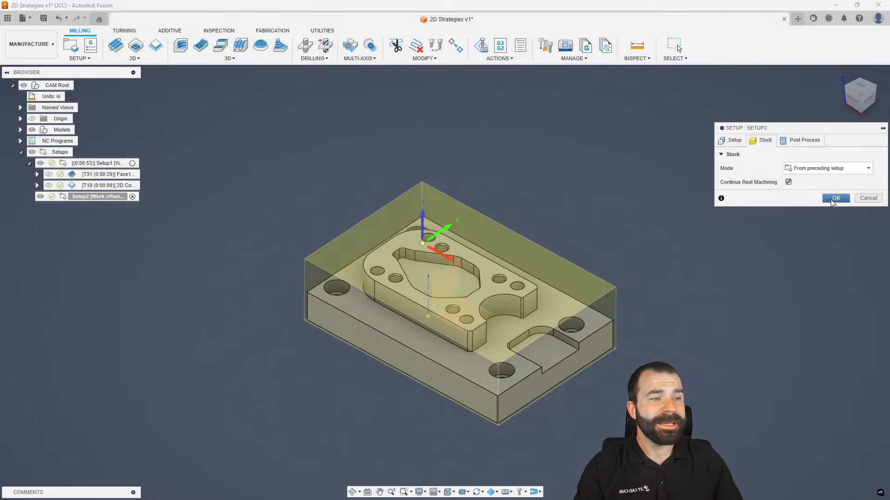
Step: Set the second setup's WCS offset to 2, program number to 1002 and program comment to "Setup 2", and finish the setup
click(807, 141)
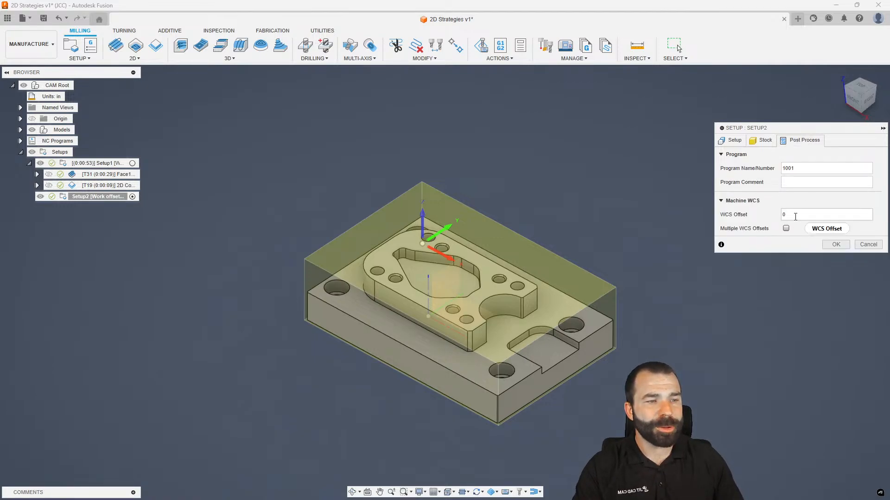
click(784, 215)
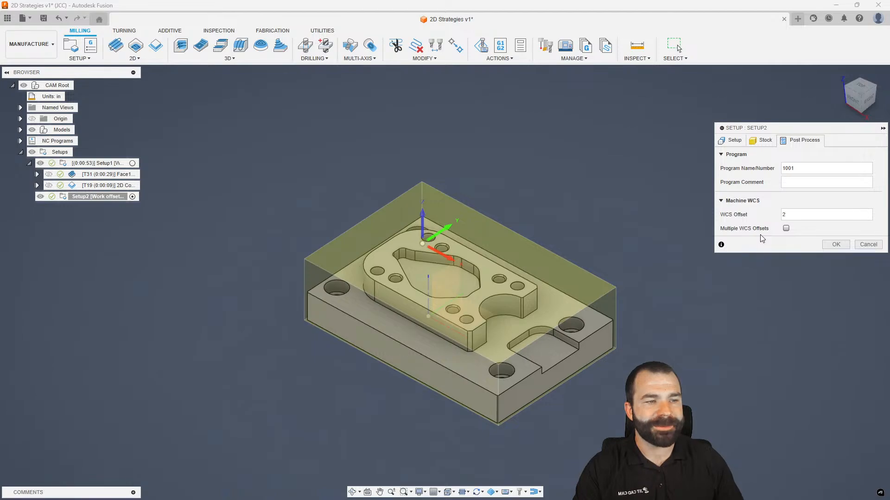
click(794, 170)
key(BackSpace)
text(2)
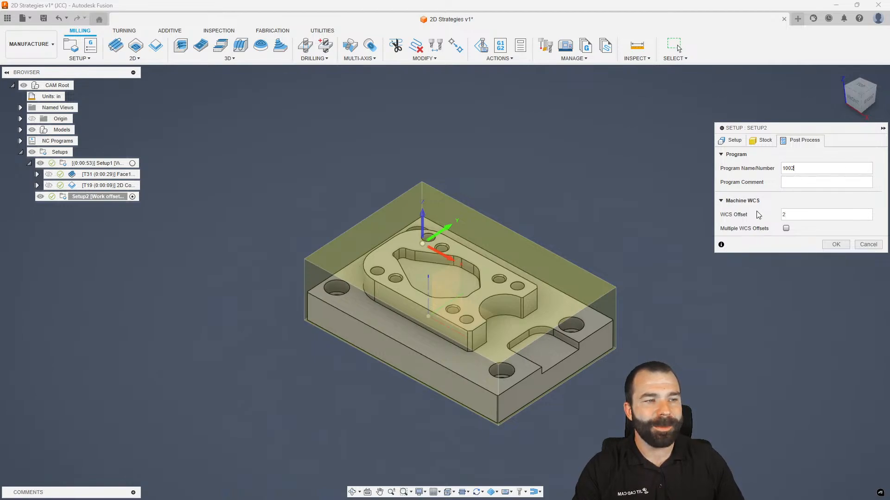
click(792, 181)
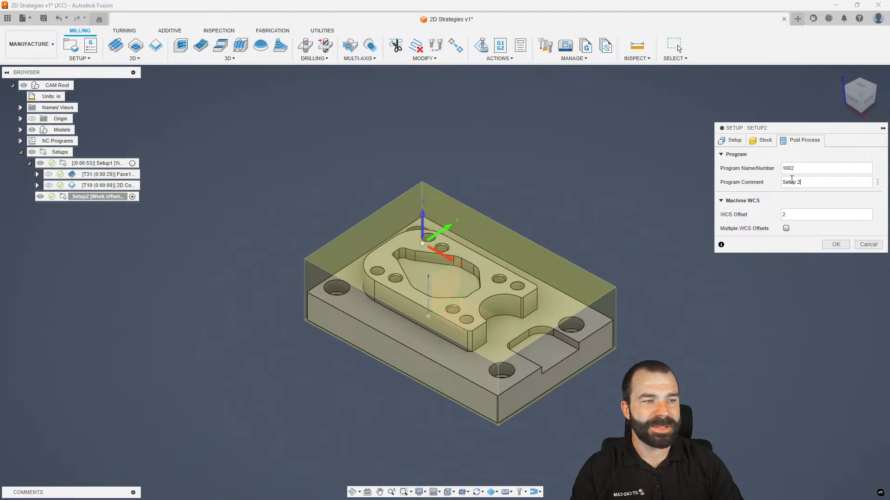
key(Return)
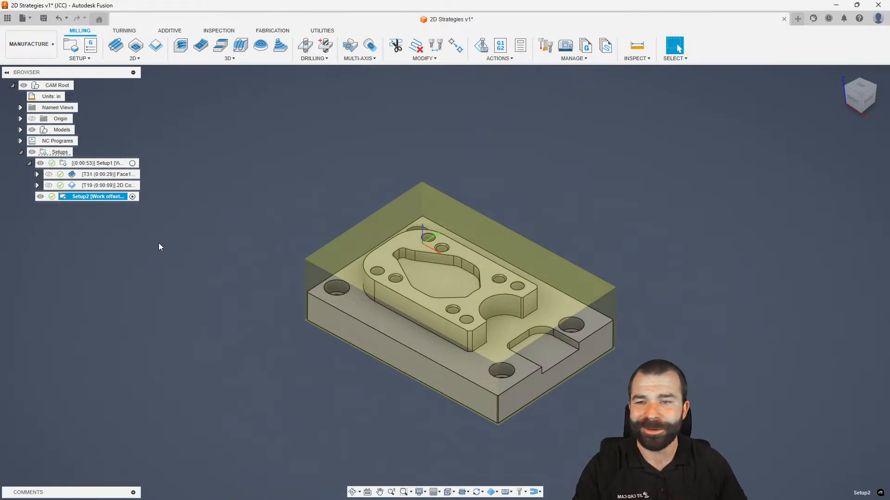
Step: Copy the Face1 operation from Setup1 into Setup2 and generate the copy's toolpath
click(123, 174)
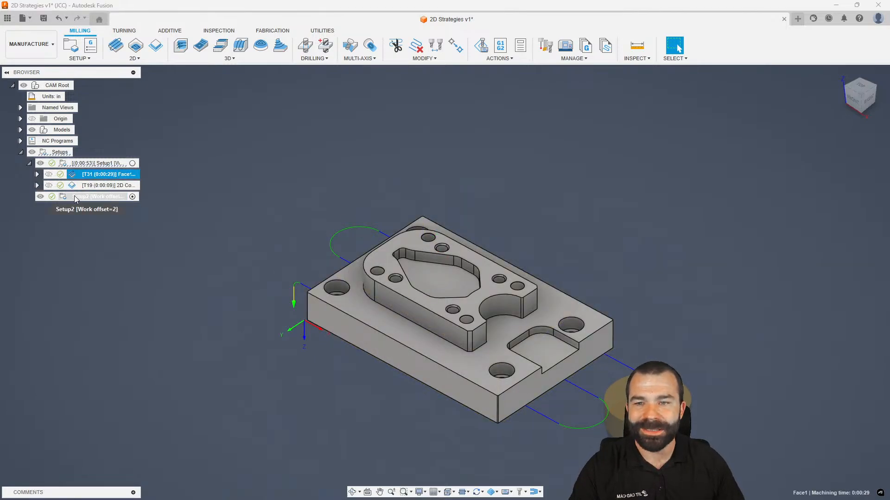
click(117, 196)
key(ctrl+v)
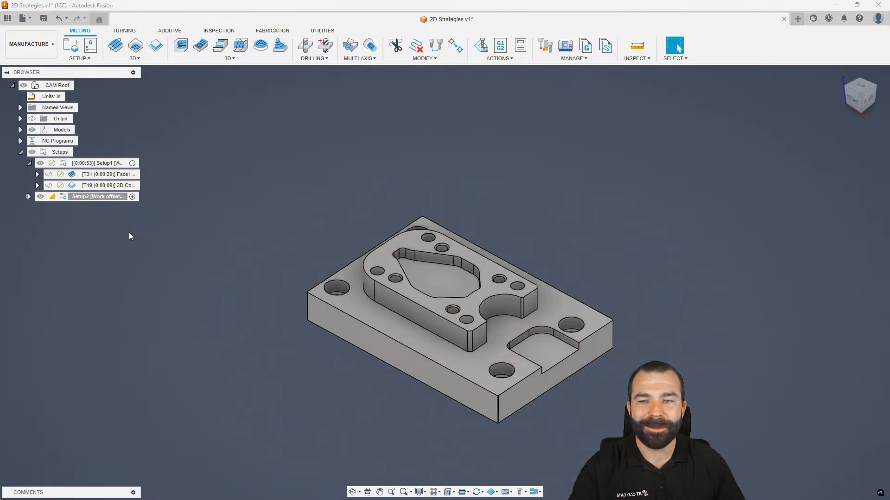
click(29, 197)
click(70, 208)
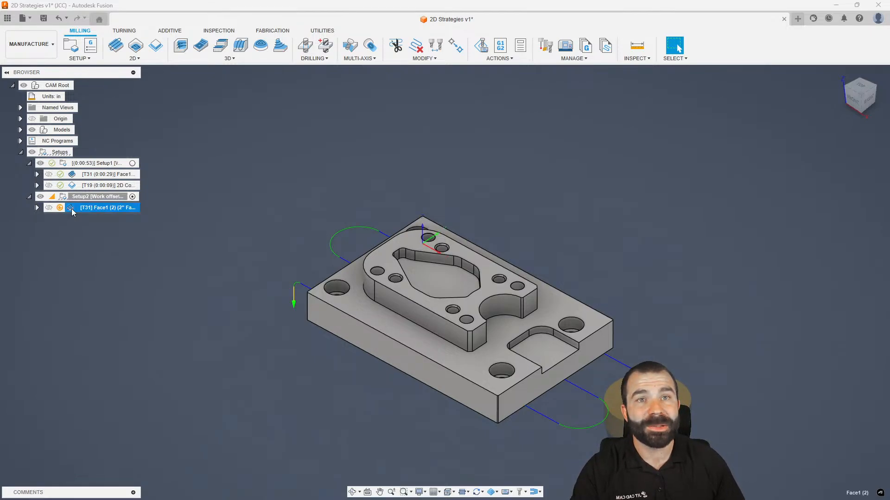
right_click(72, 212)
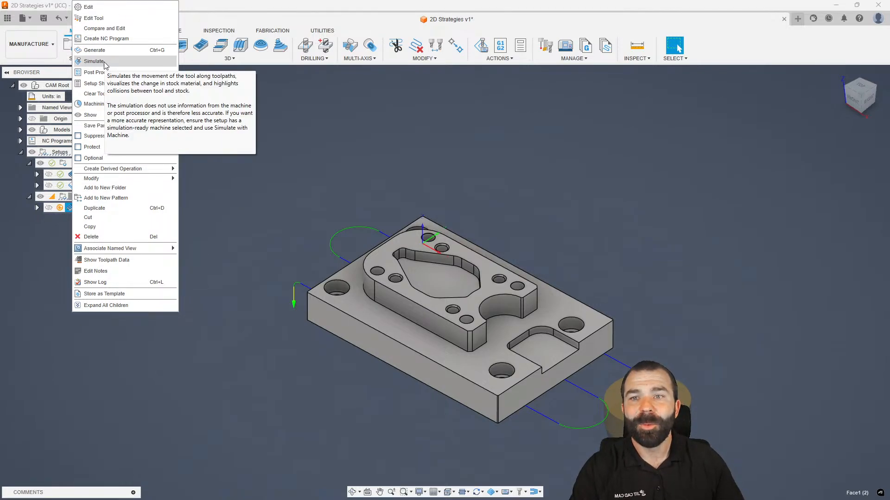
click(148, 51)
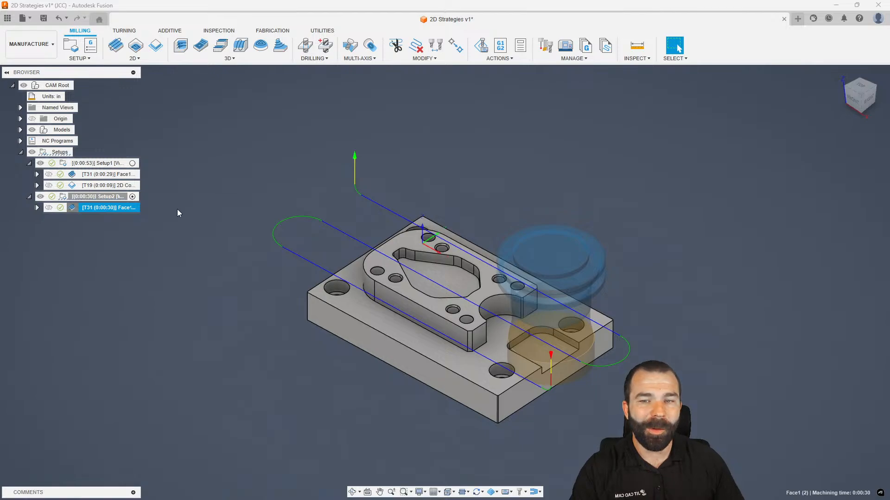
Step: Search the commands for "gen" and add Generate to the Manufacture Shortcuts
key(s)
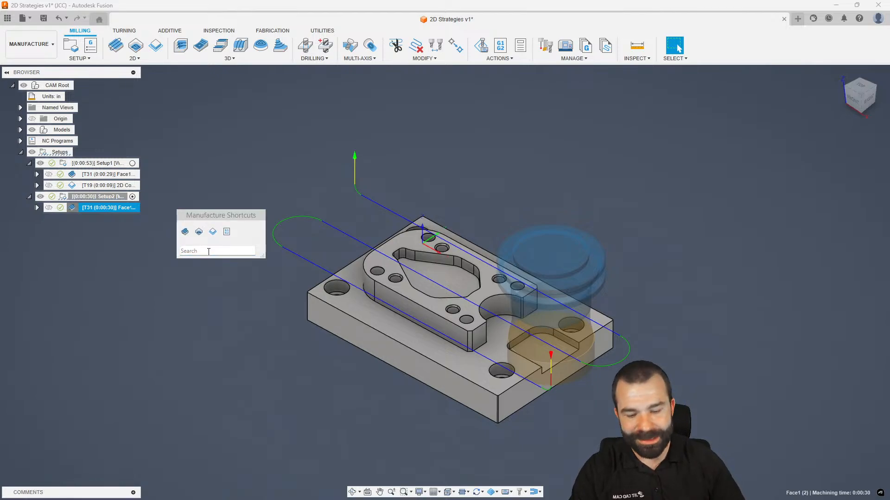
text(gen)
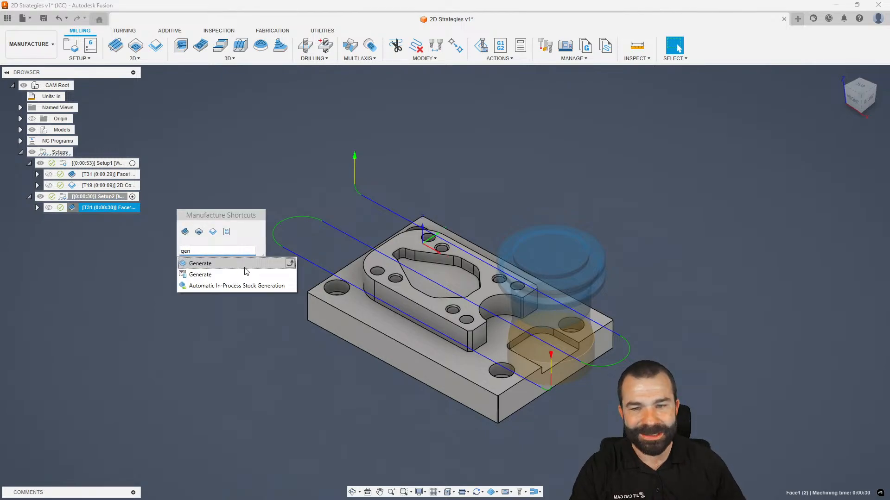
click(289, 264)
key(Escape)
key(Escape)
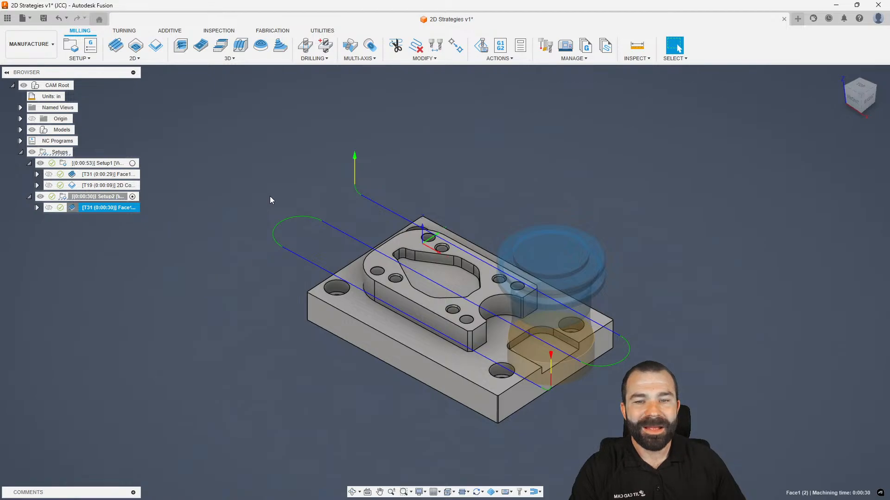
Step: Show the in-process stock for the copied Face toolpath in Setup2 and inspect it from the front
click(168, 220)
click(99, 208)
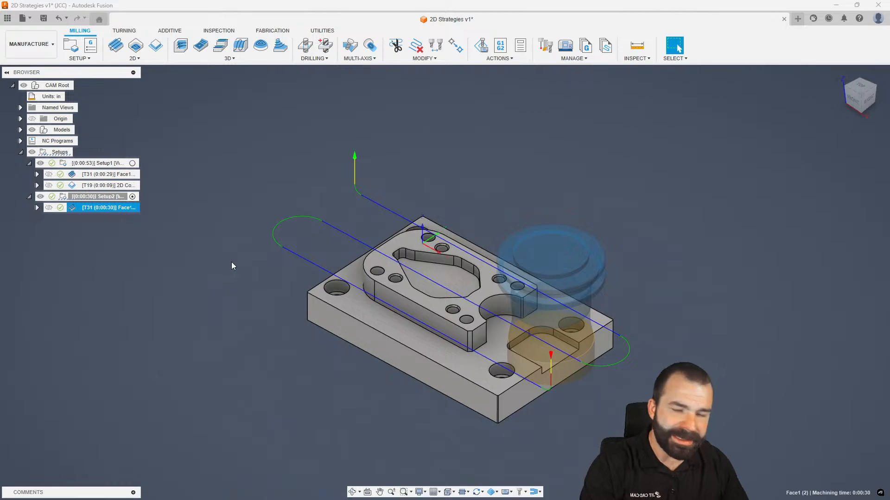
key(shift+s)
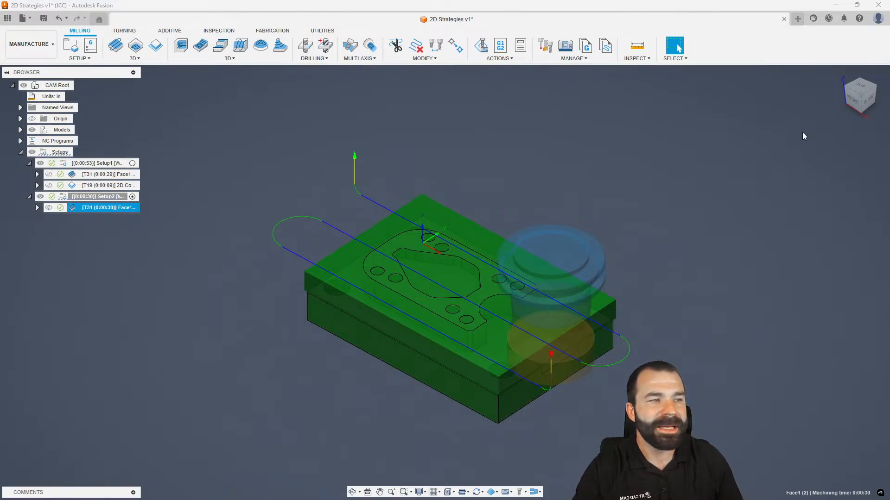
click(852, 99)
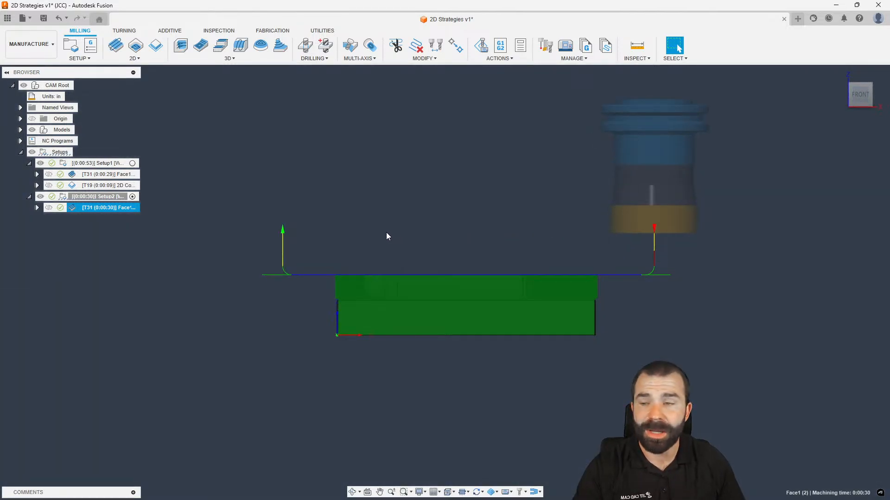
scroll(574, 291, up, 2)
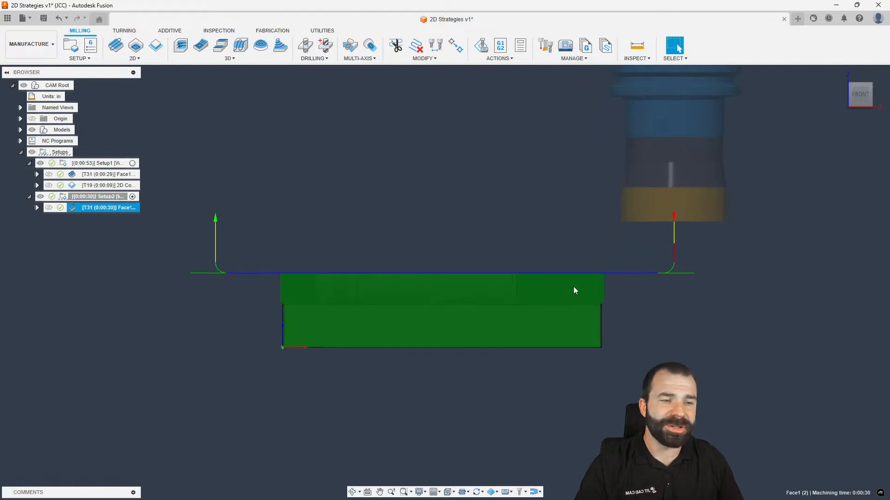
scroll(603, 291, up, 1)
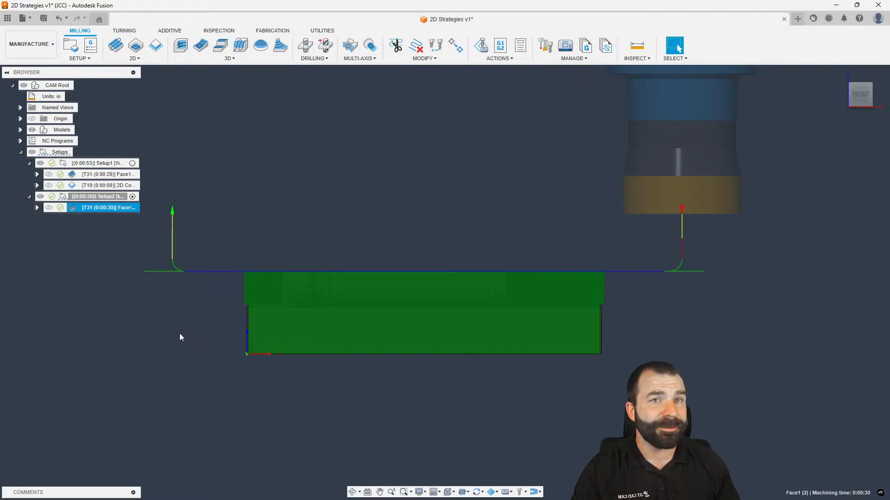
click(188, 238)
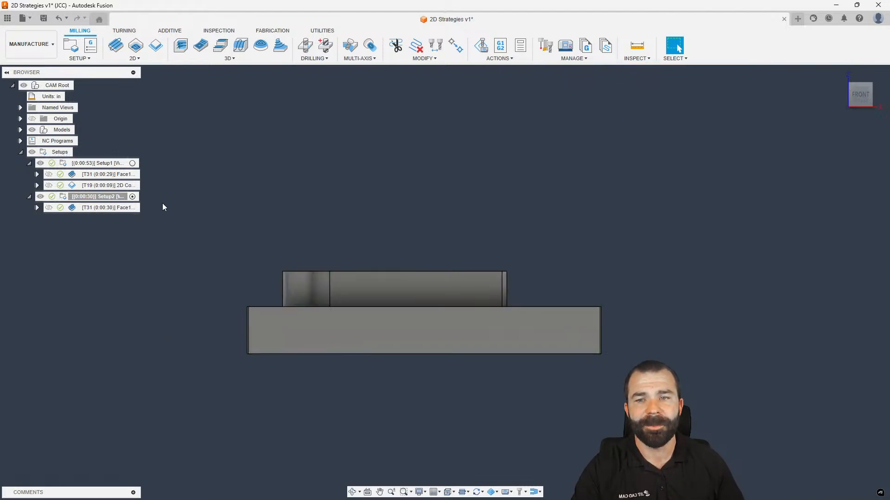
Step: Select Setup1 and Setup2 and post them together with the Haas post, accepting the multiple-WCS notice and overwriting 1001.nc
click(98, 163)
ctrl+click(106, 196)
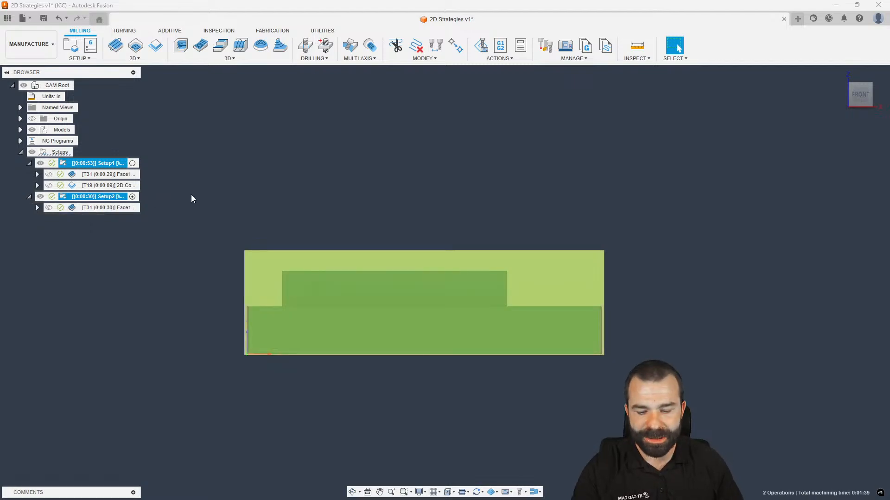
key(s)
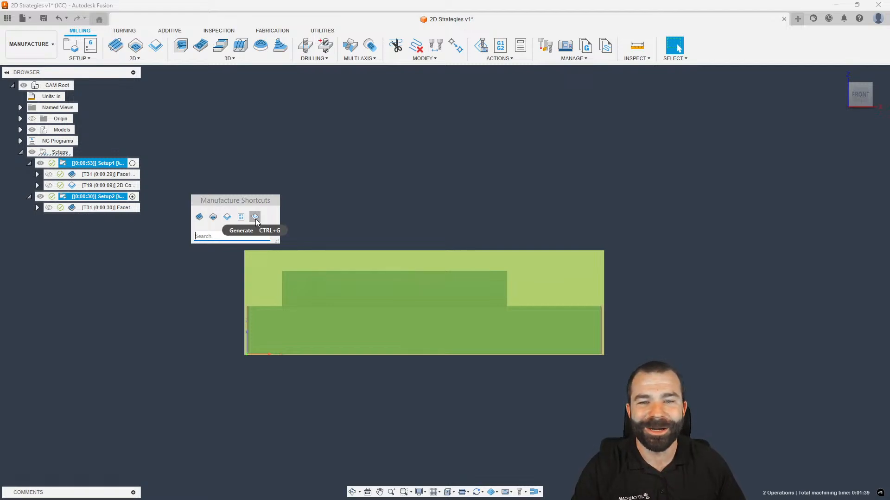
click(241, 217)
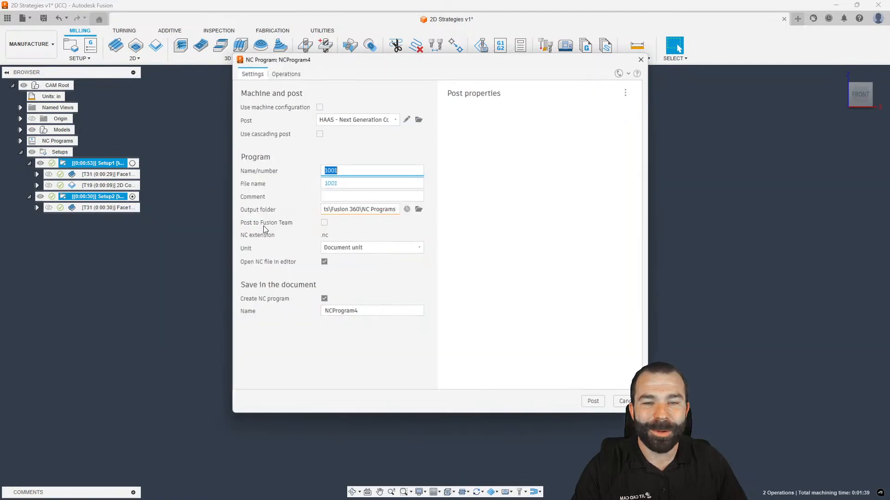
click(590, 405)
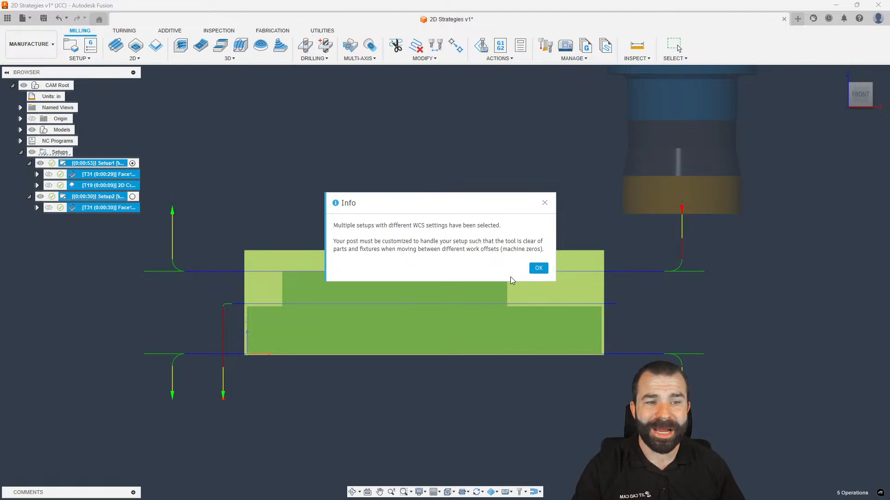
click(538, 268)
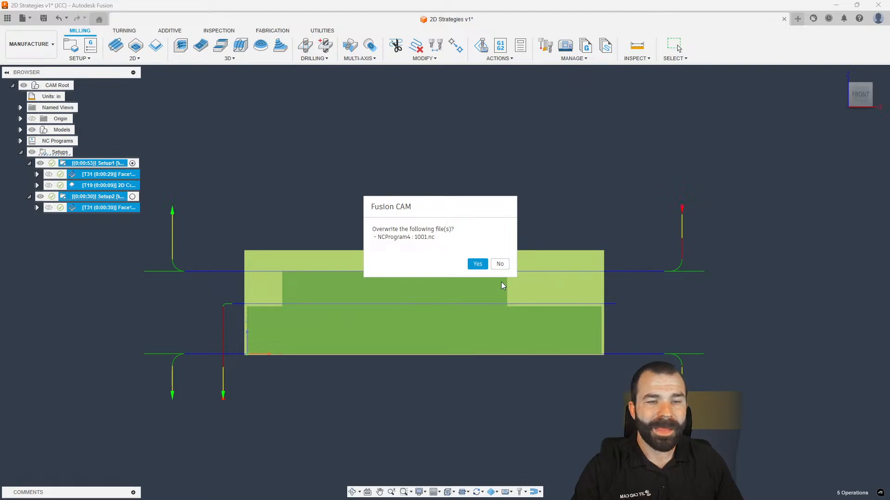
click(478, 265)
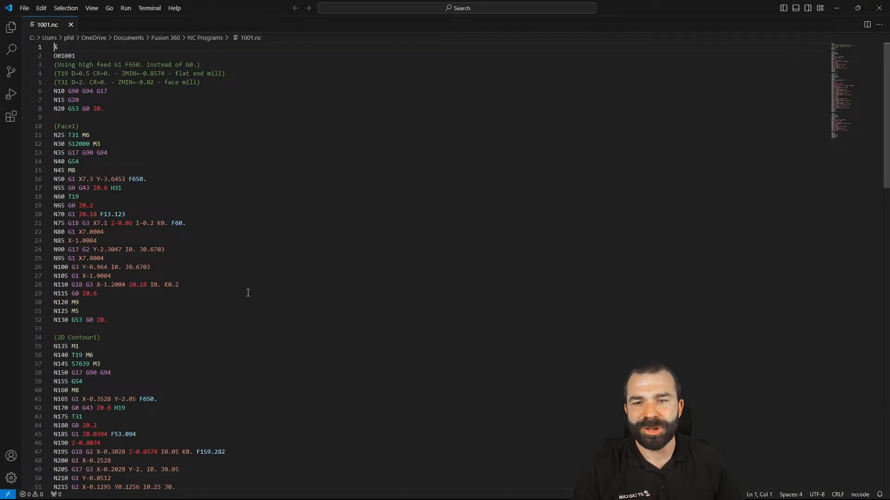
Step: Examine the work offset codes of the Face and 2D Contour operations in 1001.nc, close the editor and return to Fusion
drag(79, 162, 61, 161)
scroll(82, 309, down, 3)
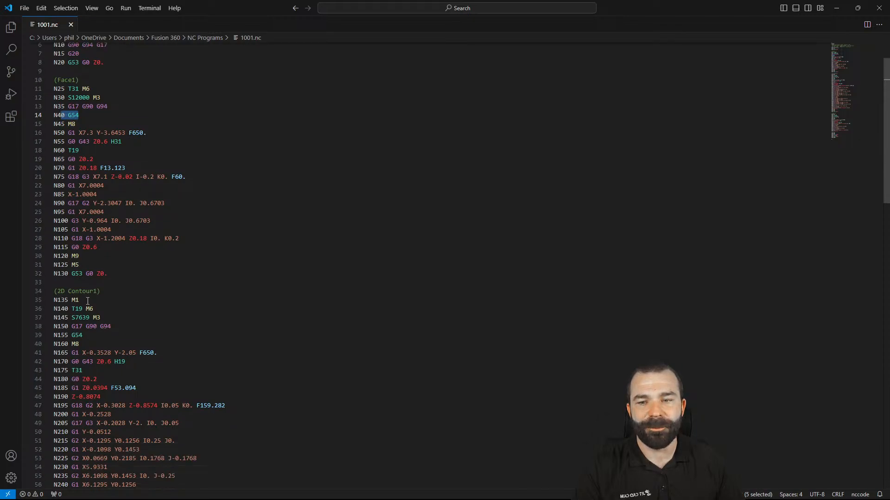
double_click(77, 289)
scroll(119, 297, down, 9)
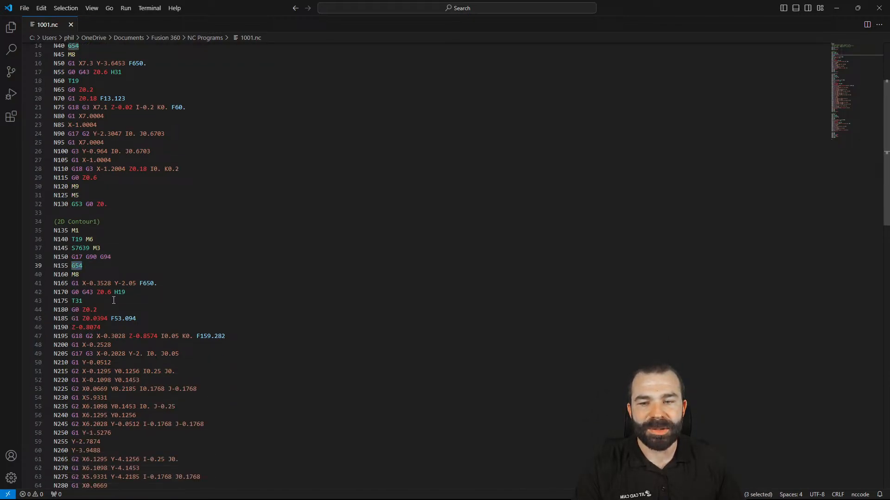
scroll(119, 297, down, 6)
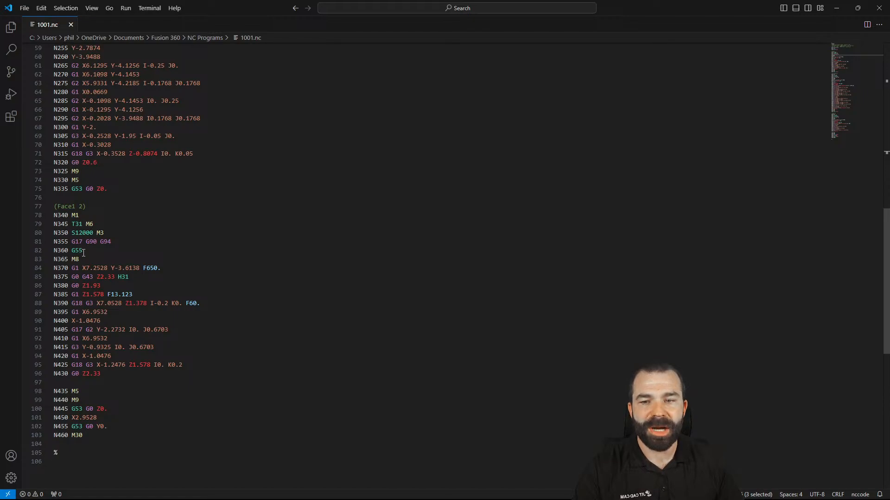
drag(84, 251, 69, 251)
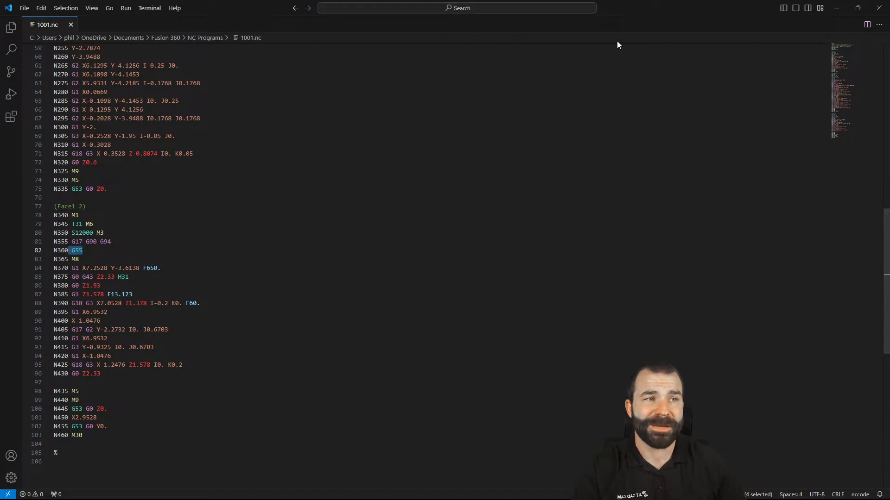
click(880, 8)
click(413, 169)
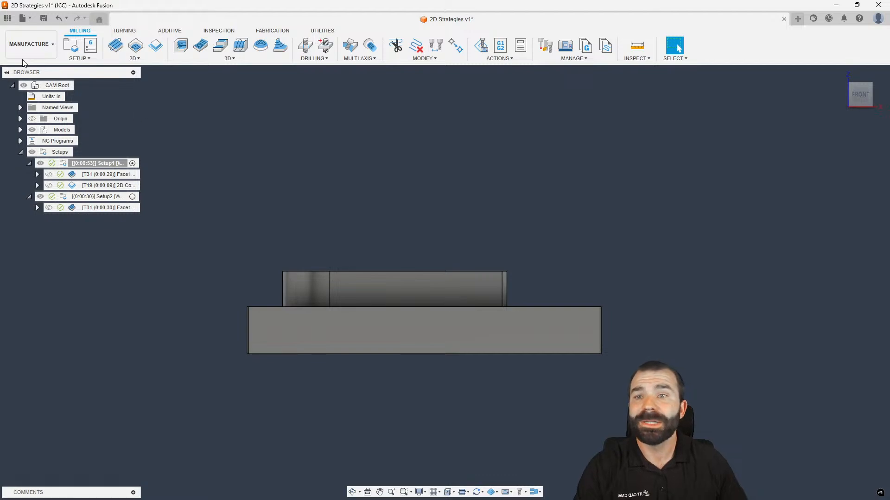
Step: Open the 2X Turning + Live tools sample from the CAM Samples project
click(8, 18)
click(67, 141)
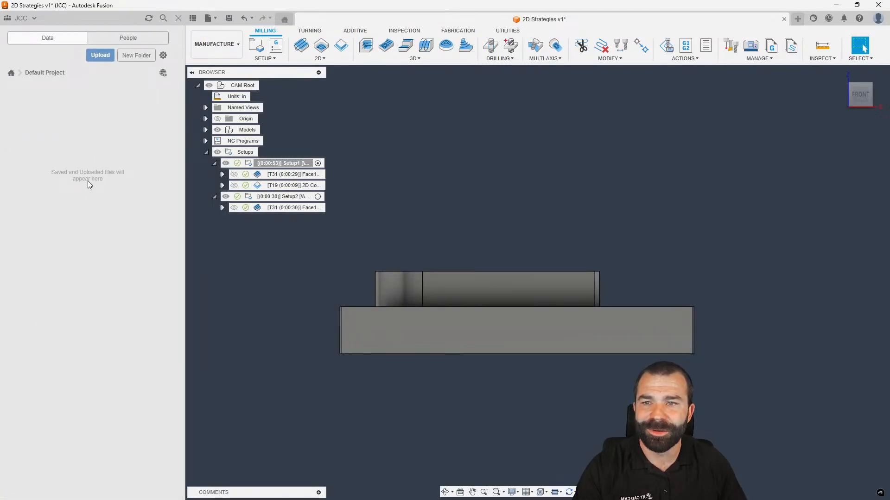
click(10, 73)
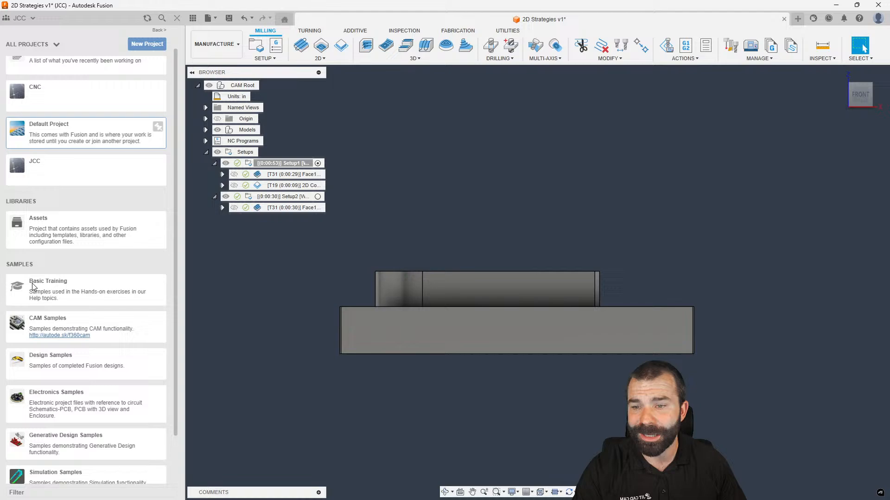
click(46, 322)
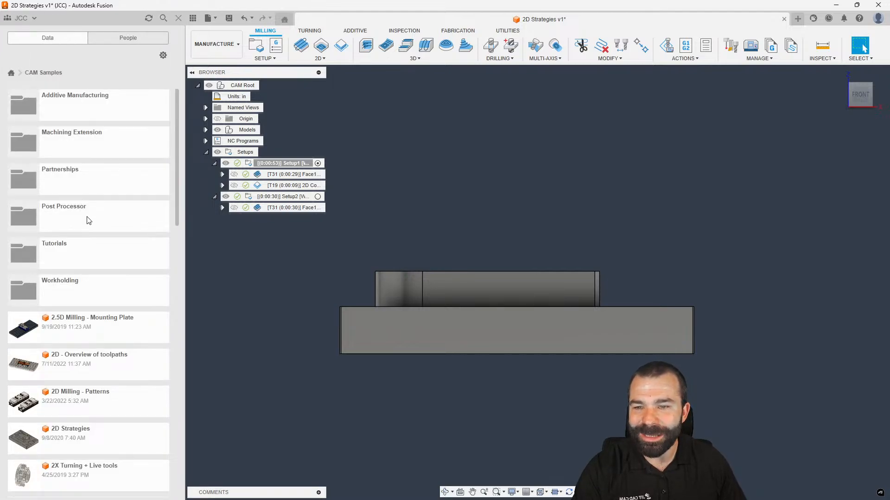
scroll(89, 287, down, 3)
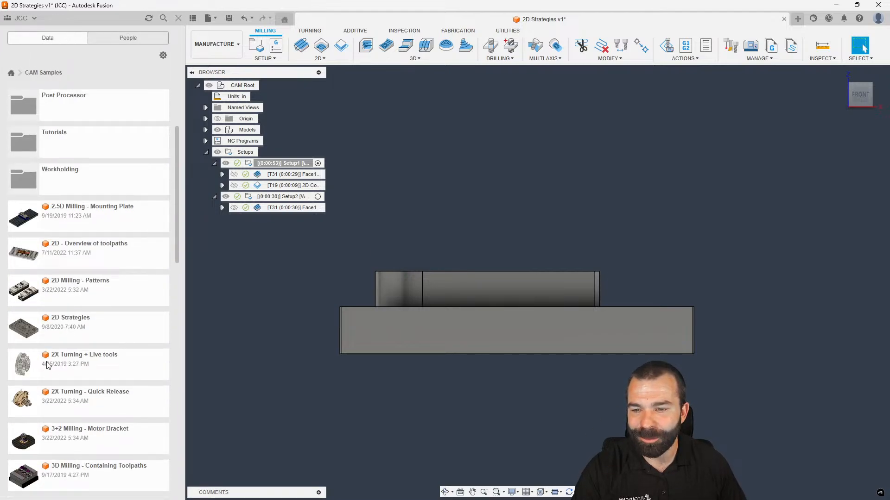
double_click(69, 373)
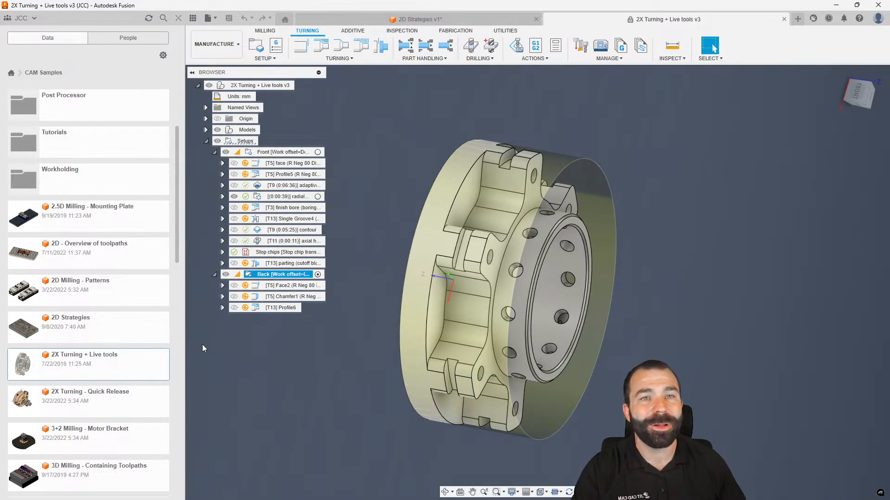
Step: Delete the existing Front and Back setups from the turning sample and hide the project data
click(390, 165)
click(296, 151)
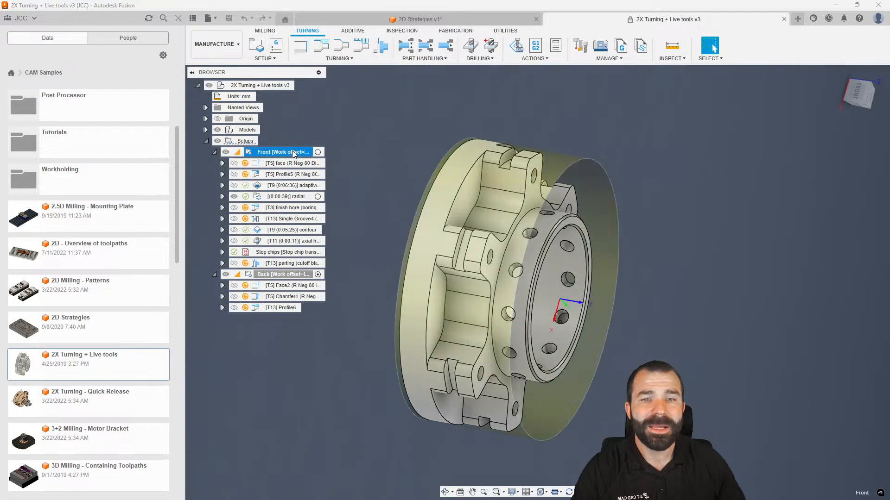
ctrl+click(282, 275)
key(Delete)
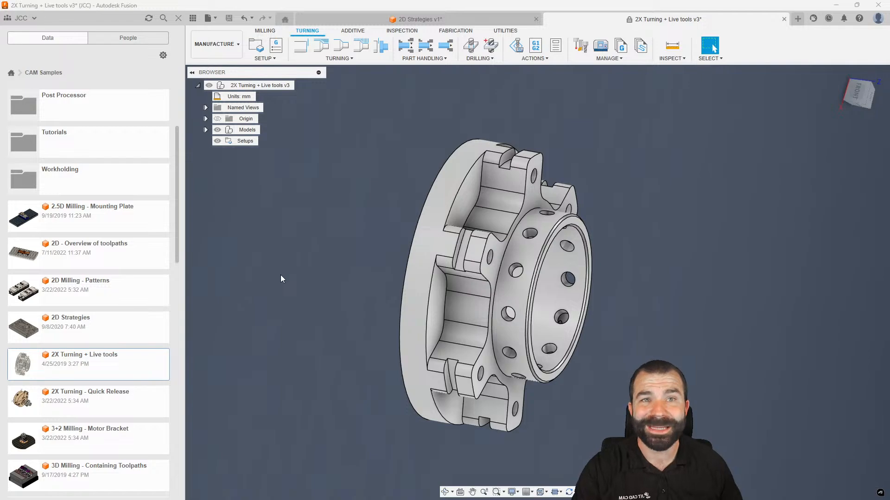
click(178, 18)
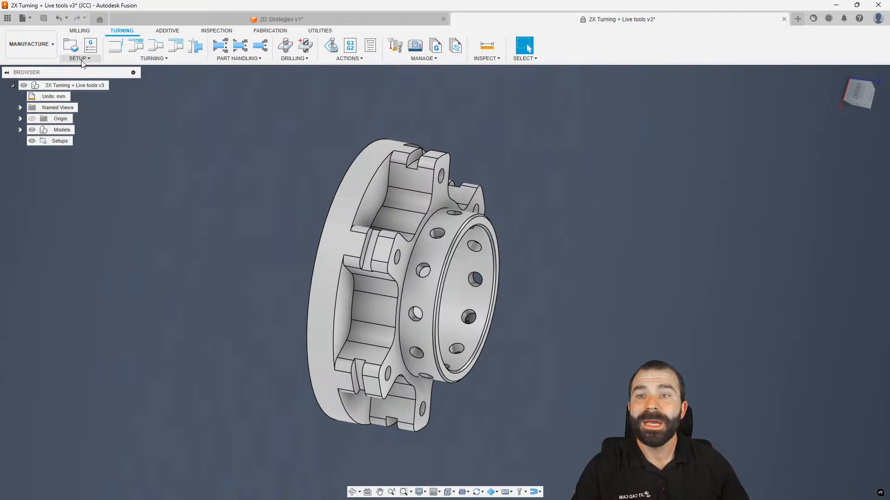
Step: Create a new setup for the flanged part with the operation type Turning or mill/turn
click(70, 47)
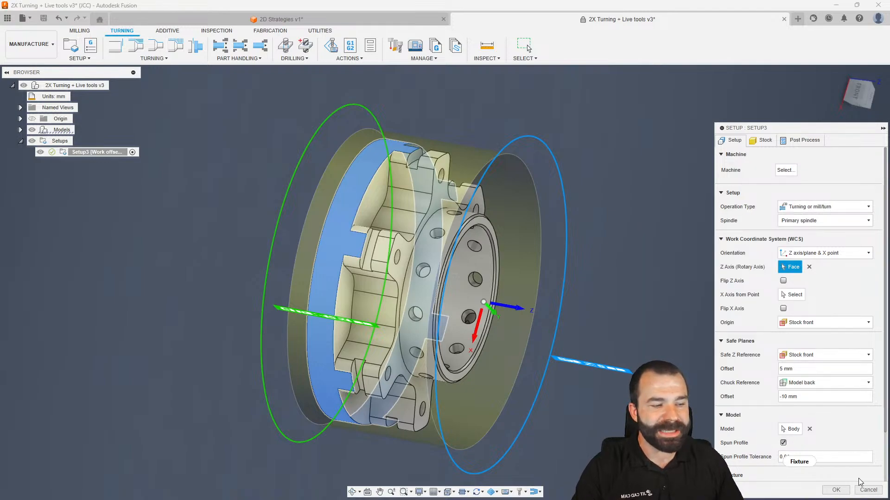
click(864, 490)
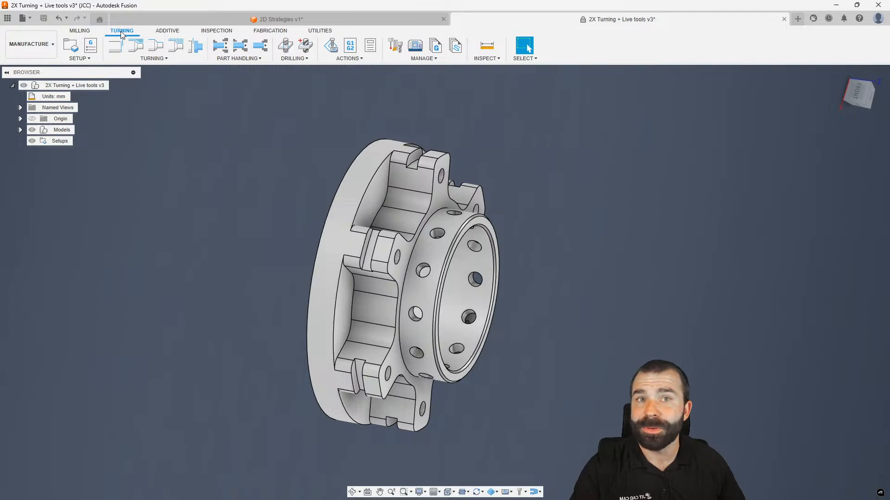
click(90, 32)
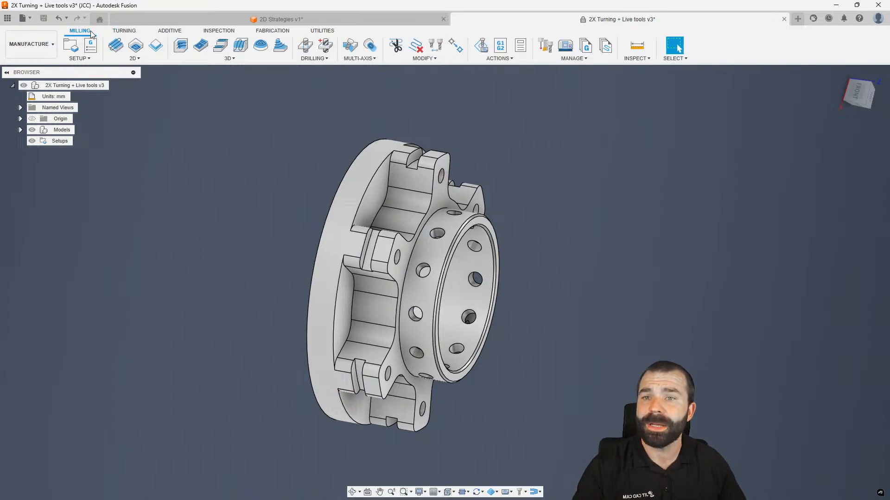
click(71, 43)
scroll(326, 135, down, 1)
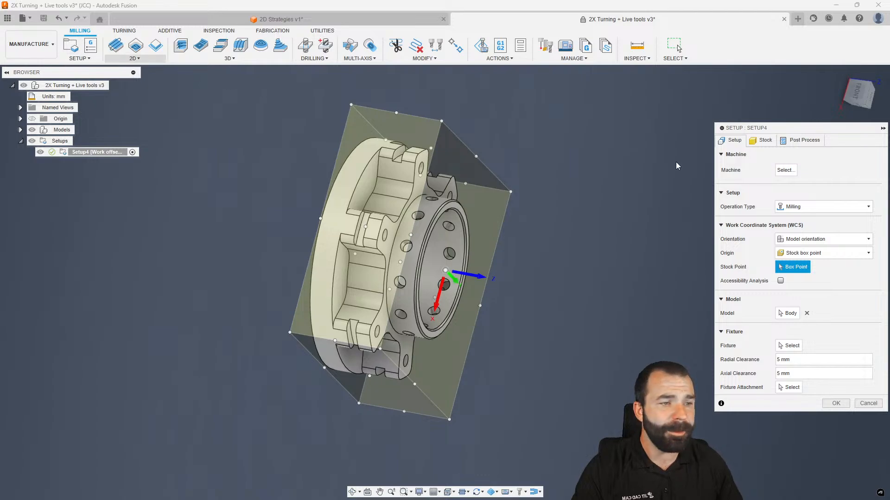
click(806, 209)
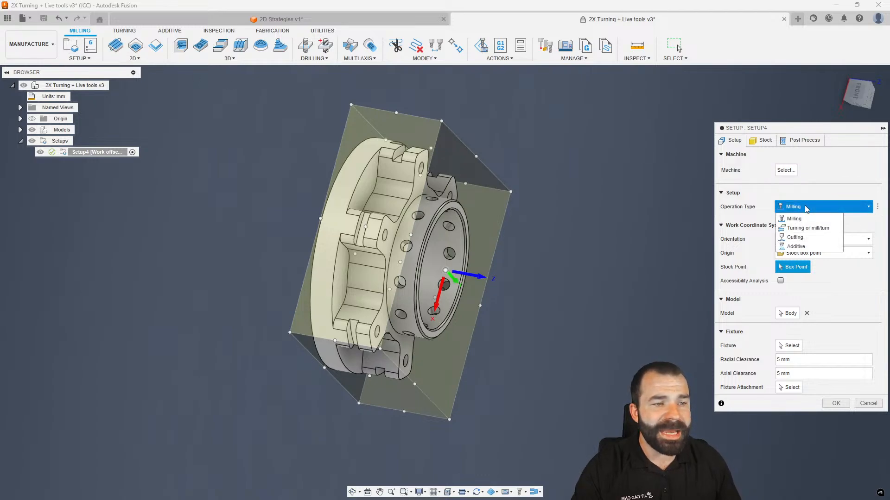
click(798, 229)
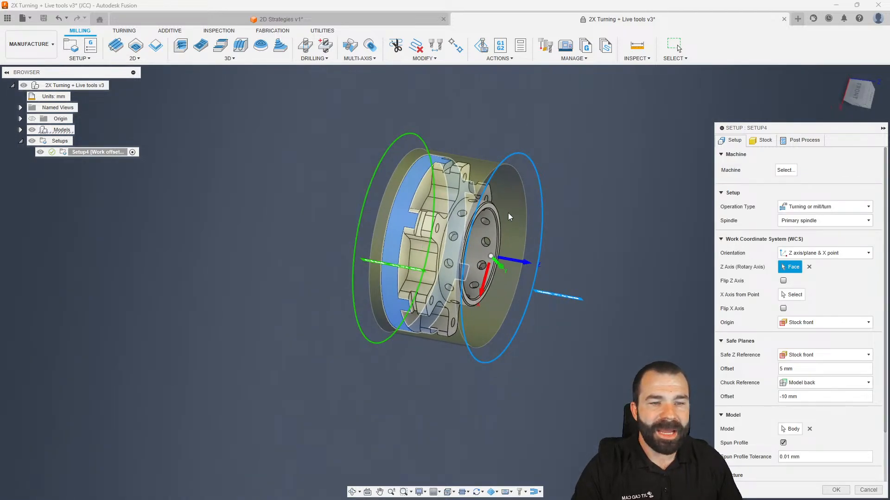
shift+middle_drag(508, 217, 605, 340)
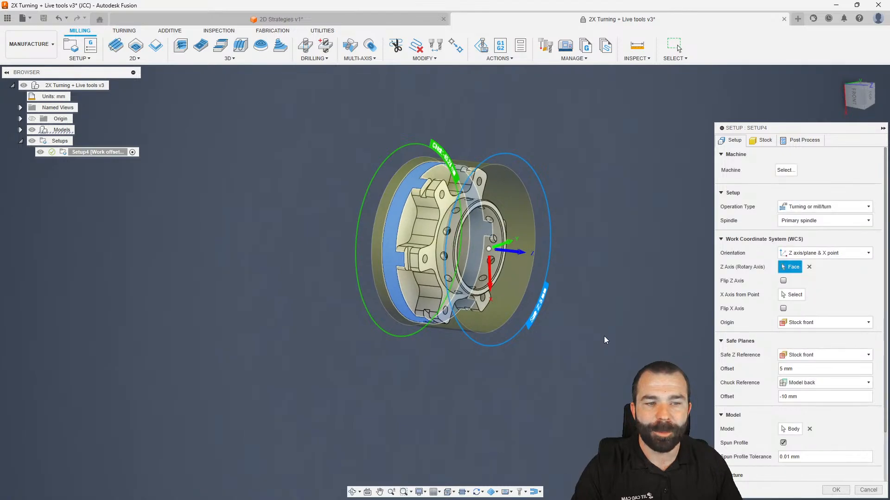
shift+middle_drag(690, 285, 587, 240)
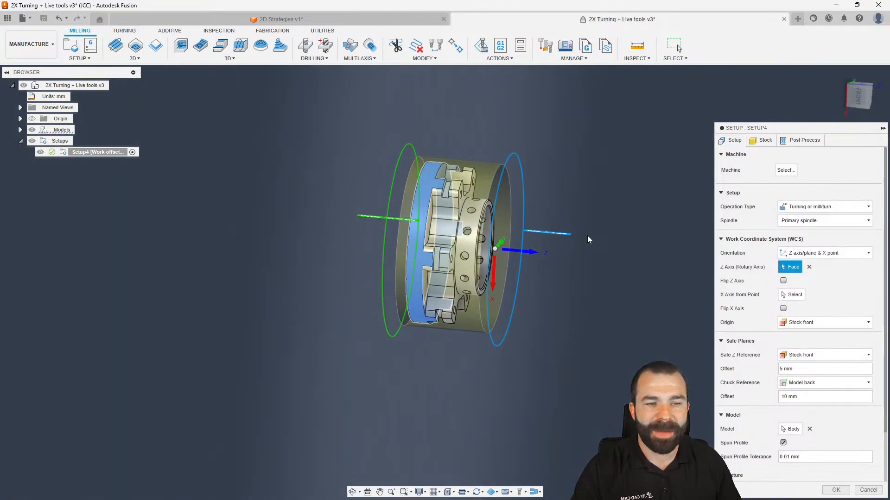
Step: Set the stock's model position to Offset from front with a 5 mm offset
click(763, 141)
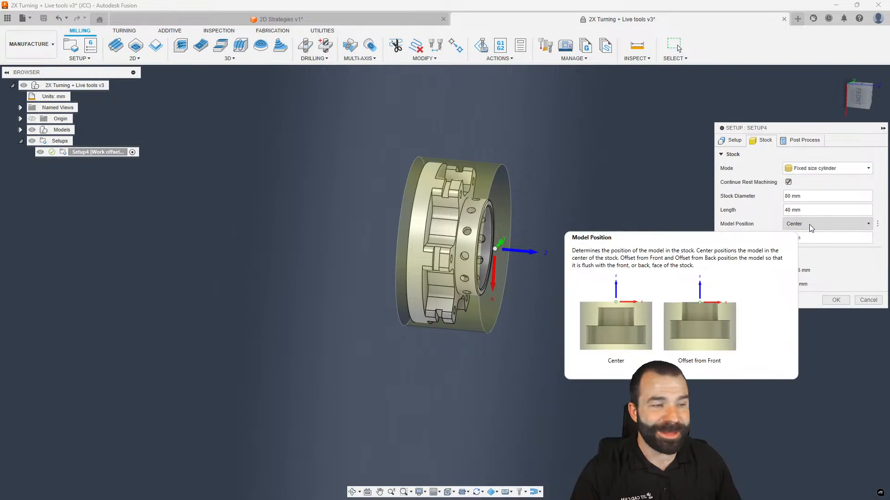
click(810, 224)
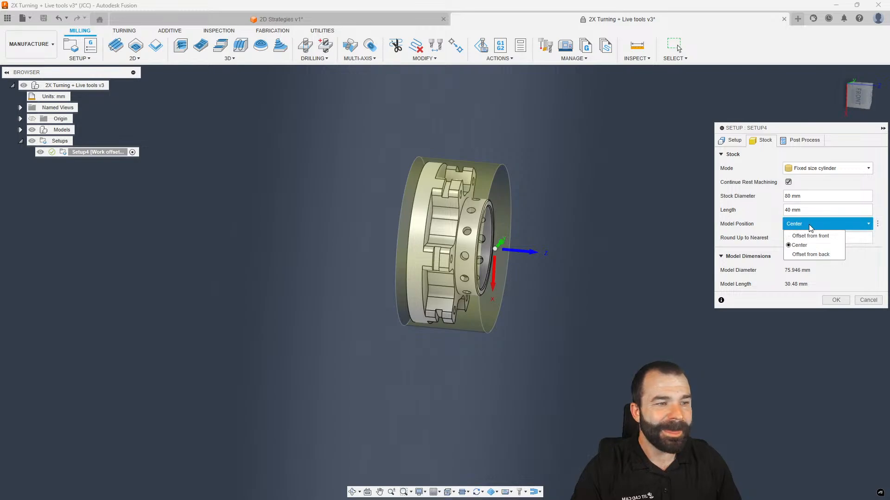
click(811, 236)
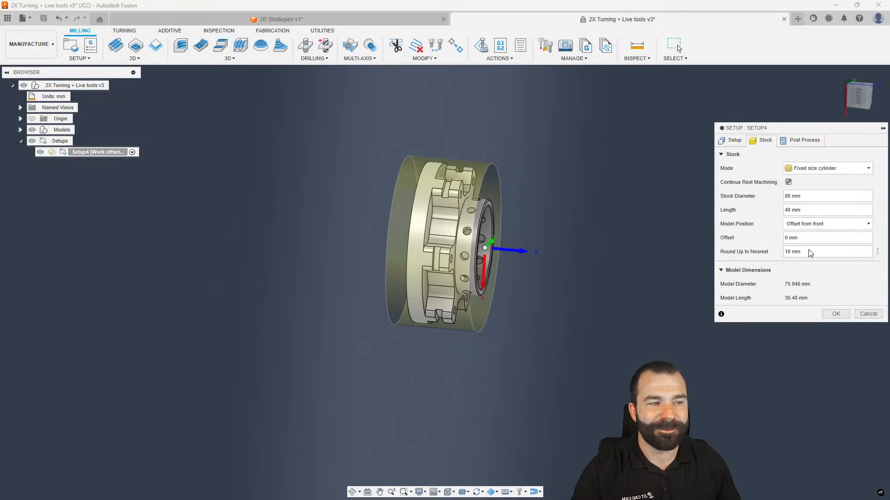
click(790, 239)
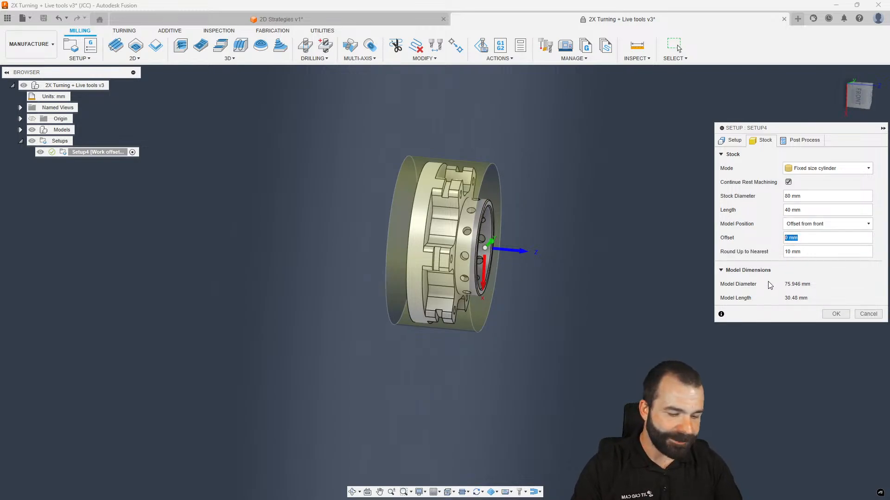
text(5)
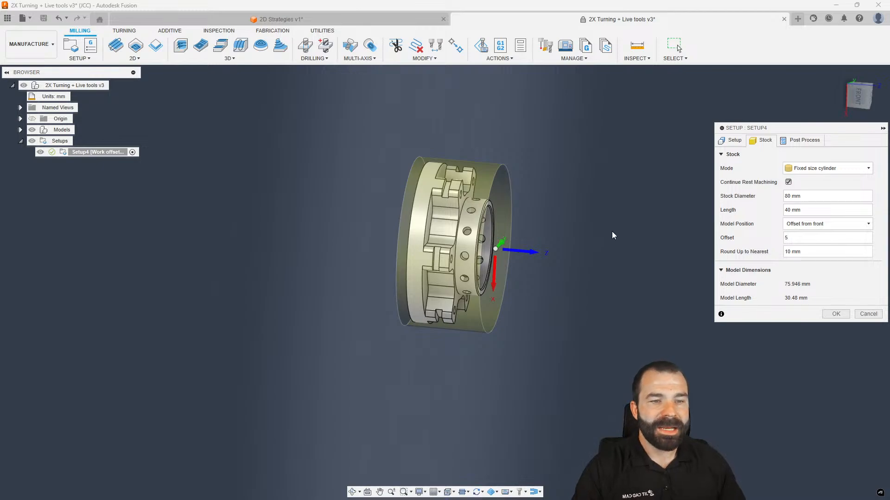
Step: Set the stock's front offset to 1 mm and accept the turning setup
click(866, 104)
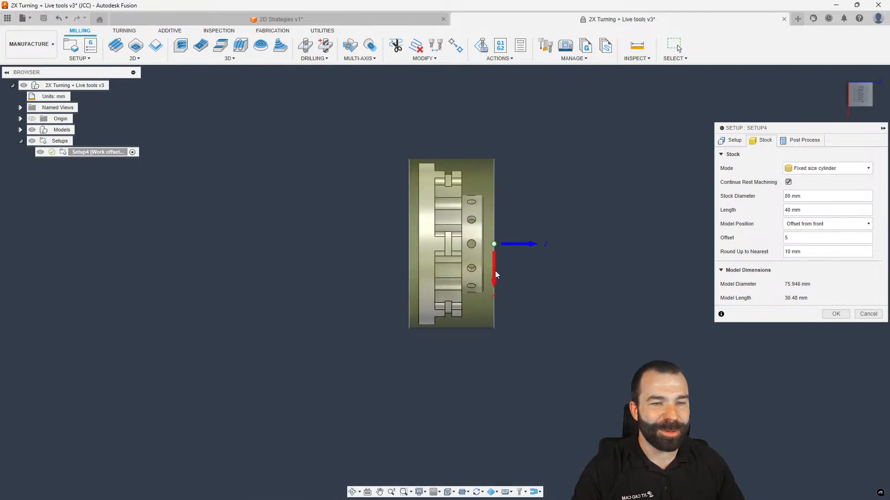
drag(815, 242, 780, 242)
text(1)
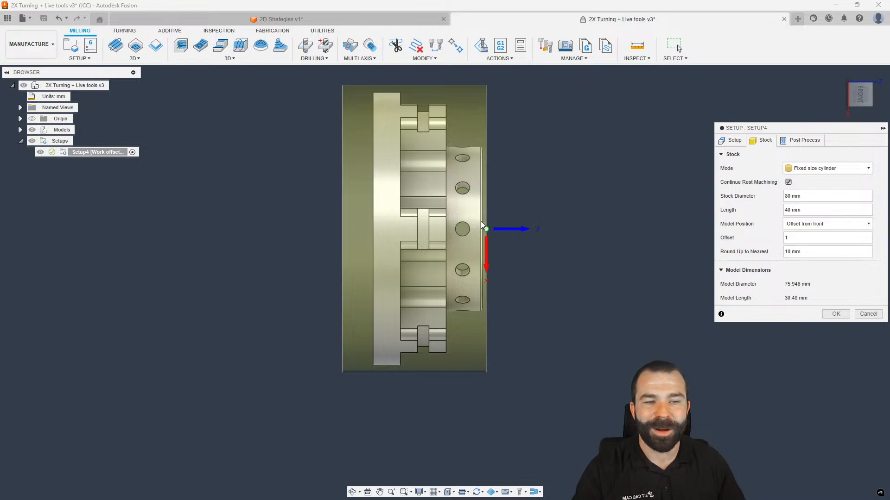
click(828, 315)
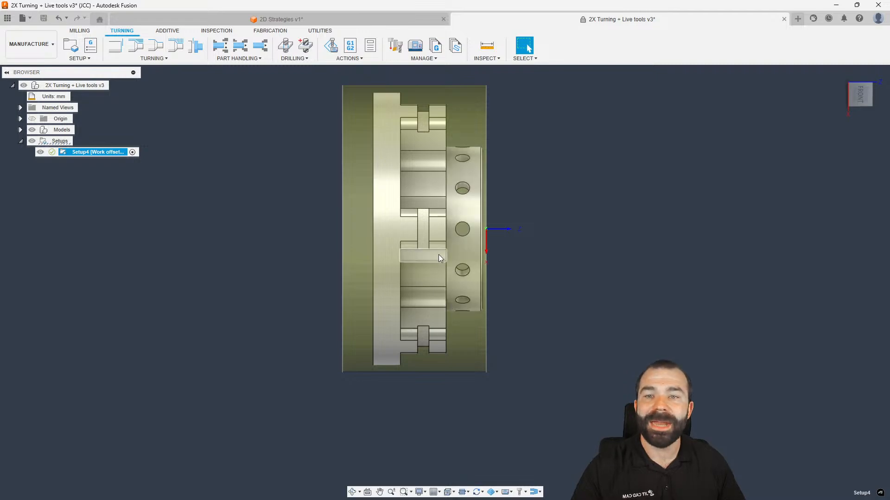
click(154, 58)
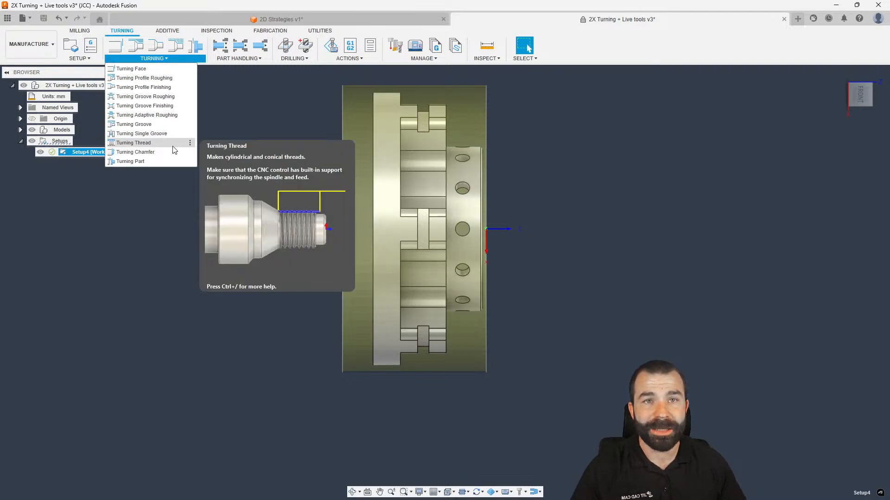
click(256, 120)
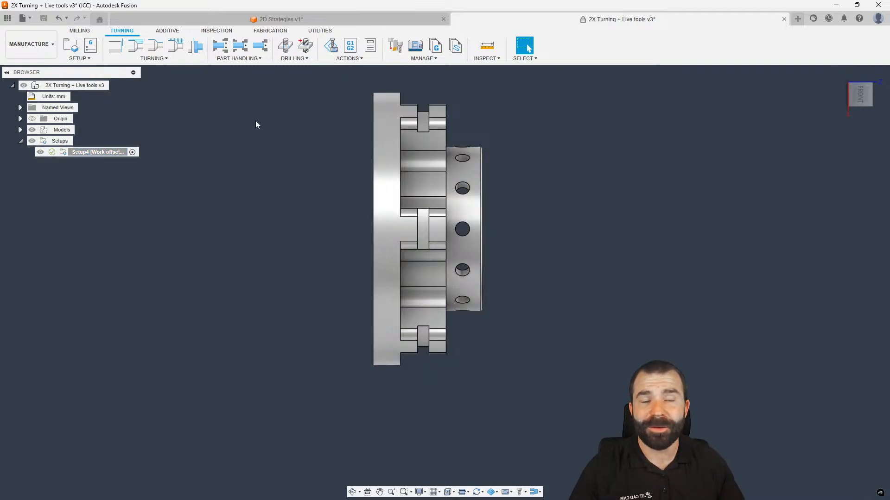
click(79, 30)
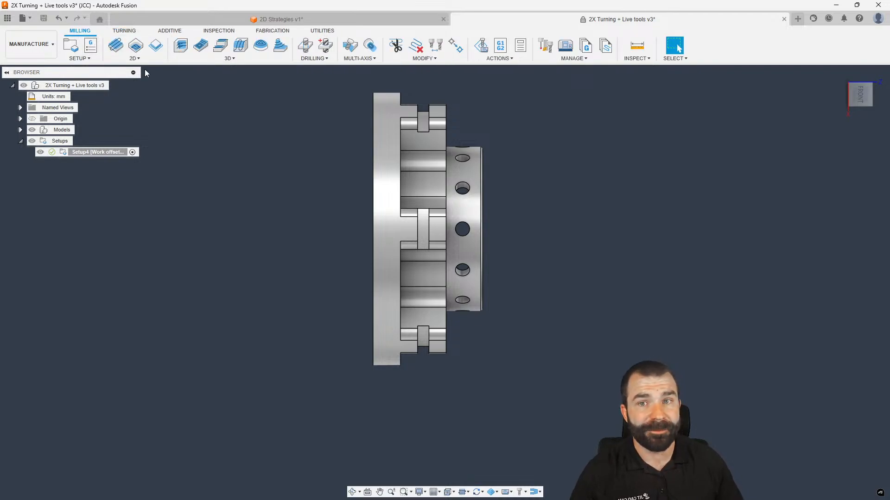
key(s)
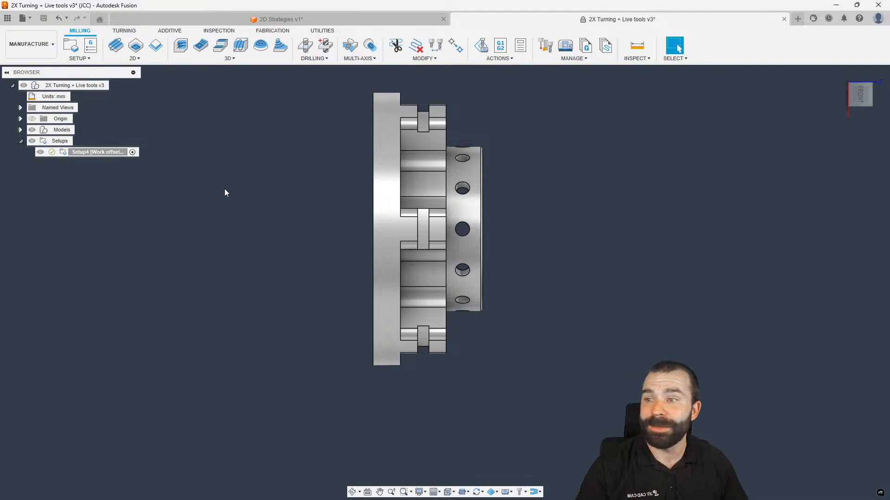
Step: Edit the existing turning setup and change its operation type to Milling
double_click(63, 153)
shift+middle_drag(566, 232, 434, 216)
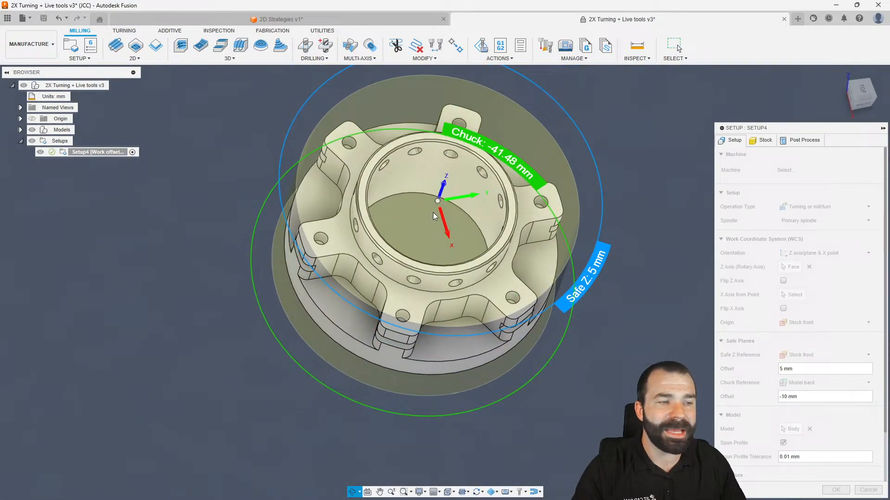
click(804, 206)
click(807, 222)
shift+middle_drag(566, 285, 573, 244)
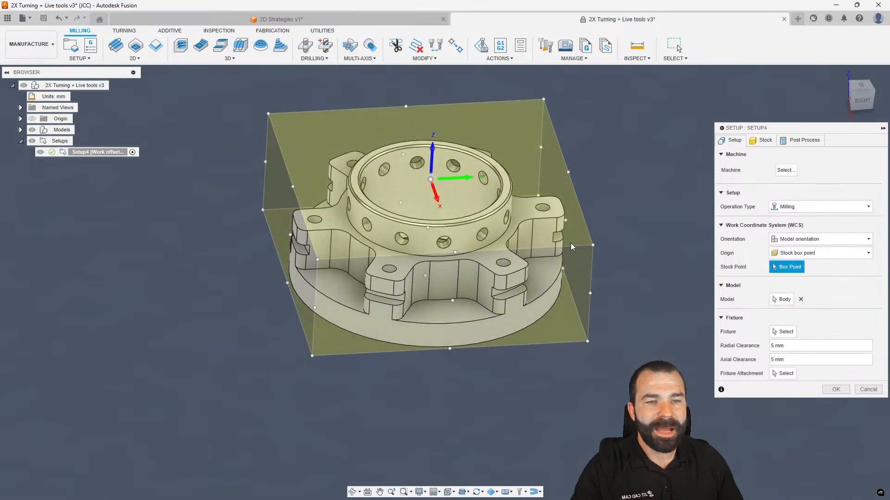
Step: Set the milling setup's stock mode to Fixed size cylinder
click(762, 140)
click(816, 168)
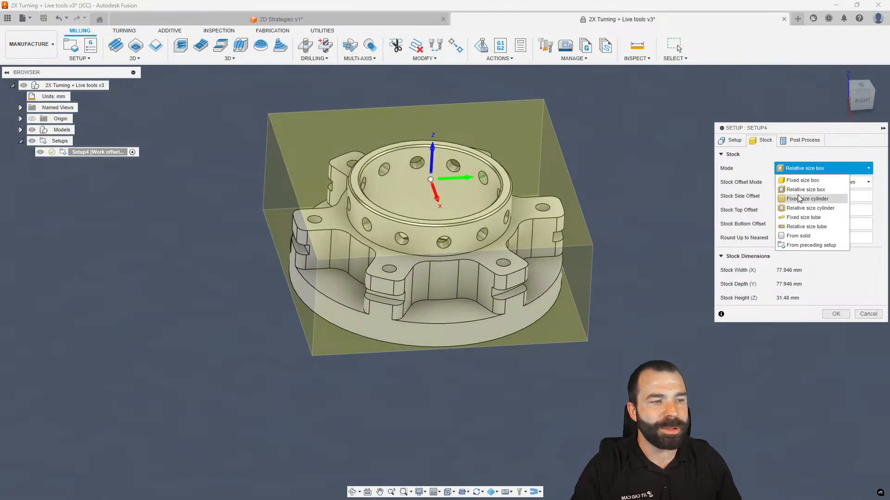
click(801, 201)
shift+middle_drag(753, 221, 730, 226)
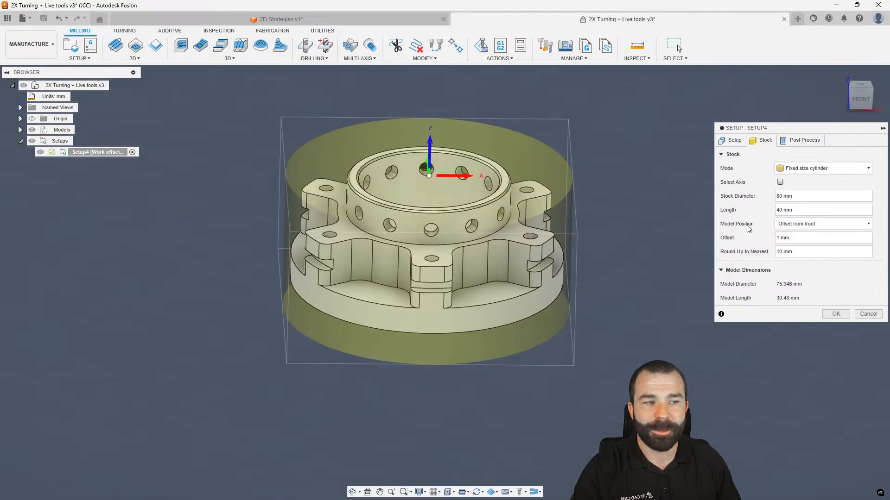
Step: Try the work origin at an upper corner, the top centre and the bottom centre of the stock box
click(733, 140)
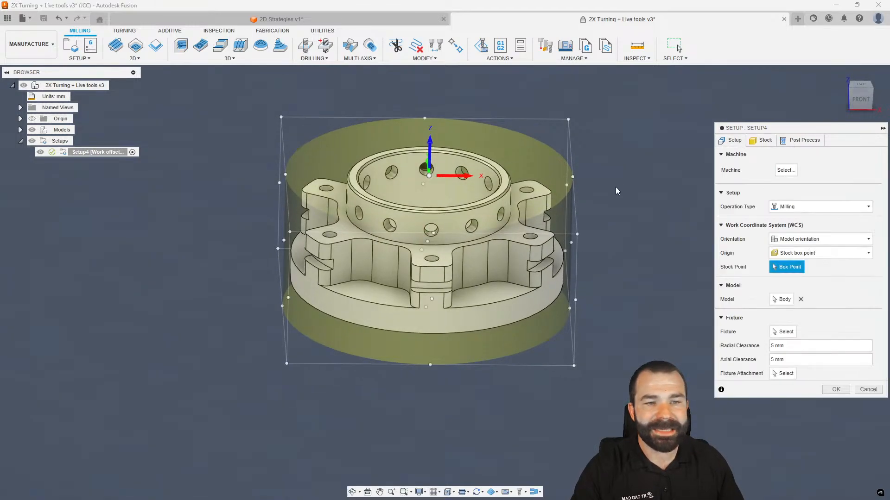
shift+middle_drag(616, 187, 625, 232)
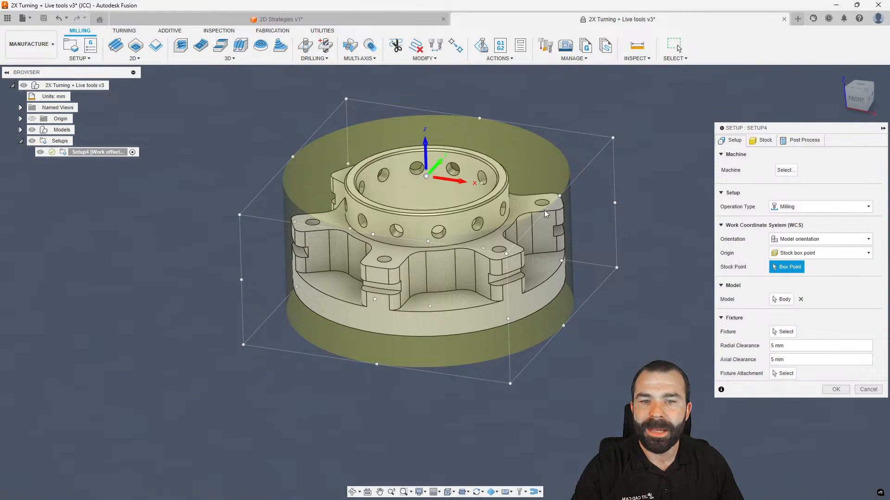
click(345, 100)
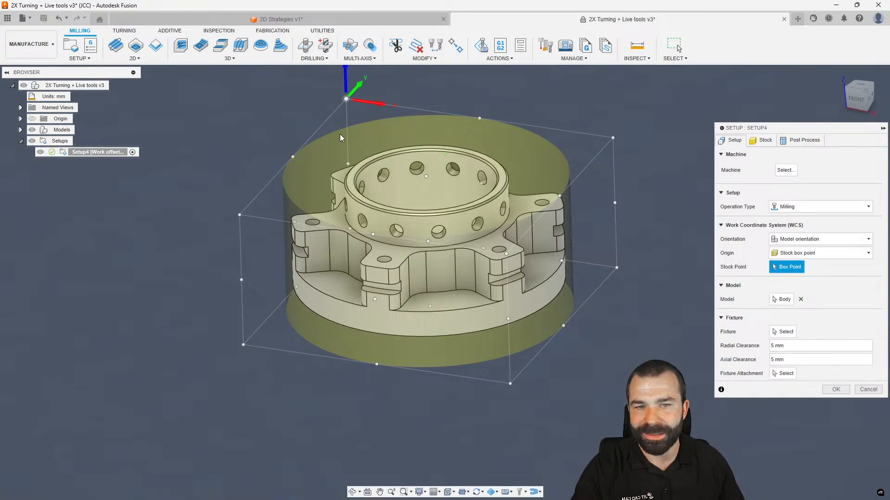
shift+middle_drag(341, 134, 340, 142)
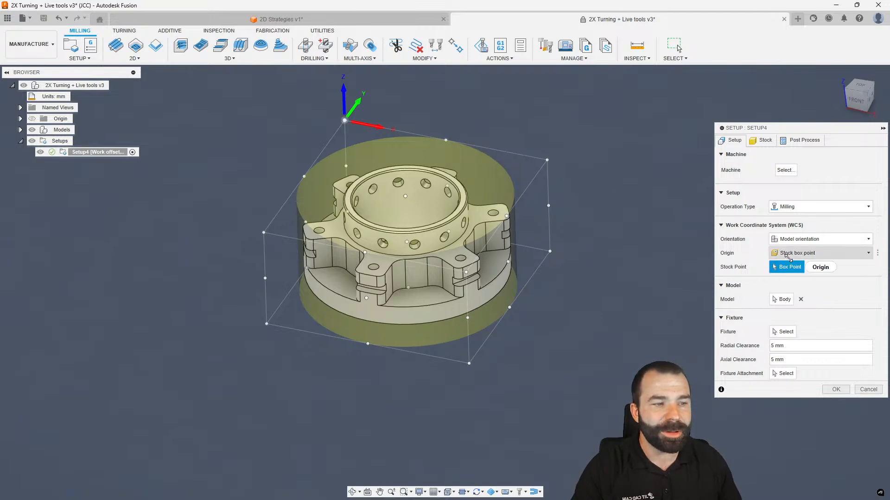
click(405, 197)
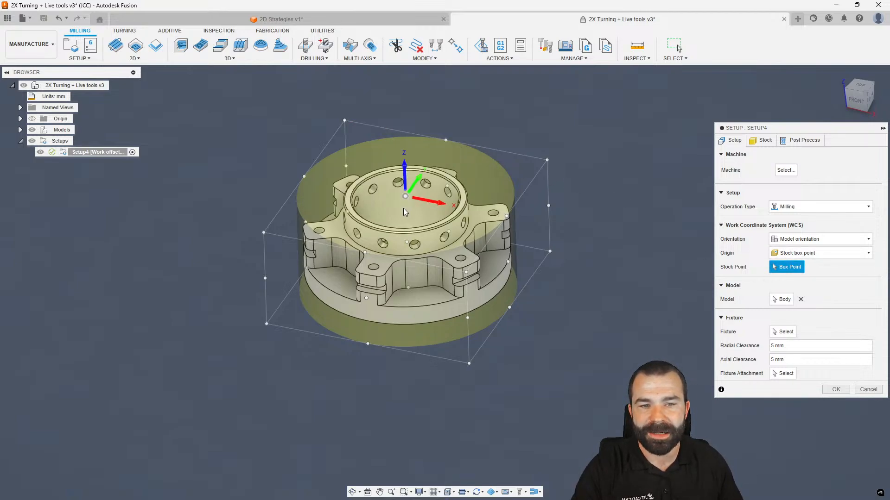
shift+middle_drag(405, 308, 406, 289)
click(409, 298)
Step: Set the WCS origin to Selected point and place it on the hole edge of one flange arm
click(794, 254)
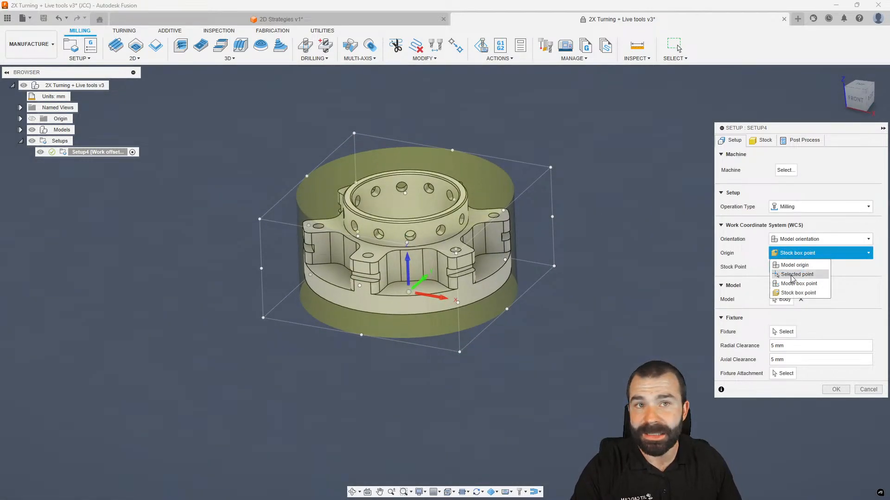
click(792, 277)
shift+middle_drag(483, 223, 477, 261)
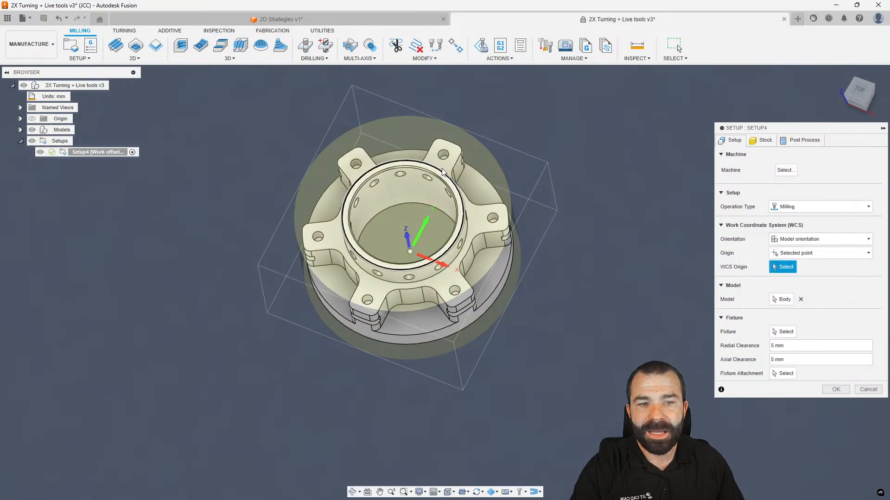
scroll(442, 155, up, 1)
click(441, 154)
shift+middle_drag(448, 187, 489, 196)
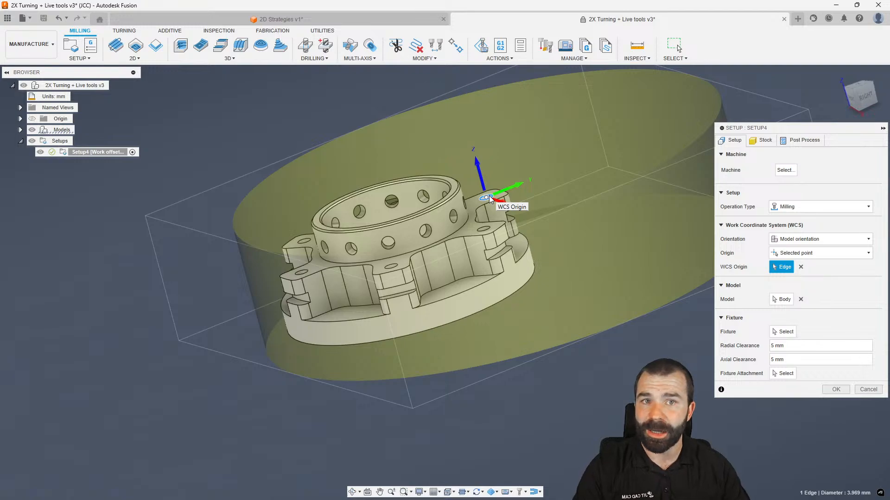
Step: Enable axis selection for the cylindrical stock, use the inner bore face as its axis, and cancel the setup edit
click(763, 142)
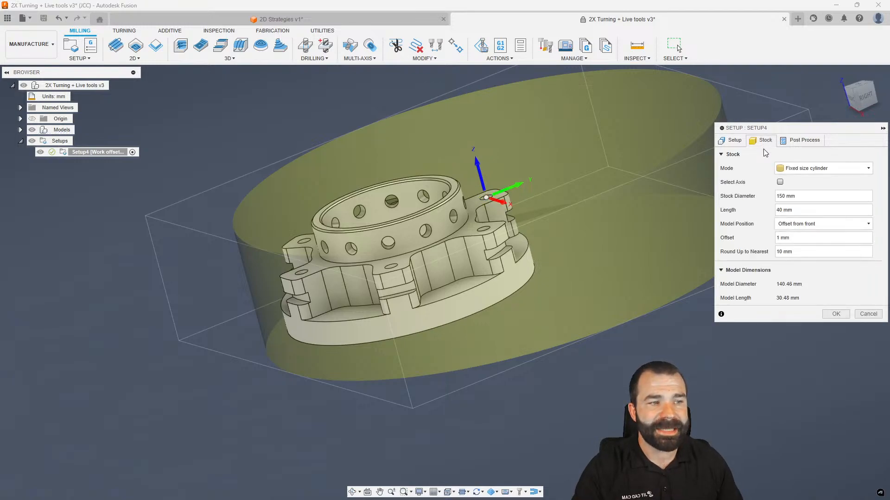
click(780, 182)
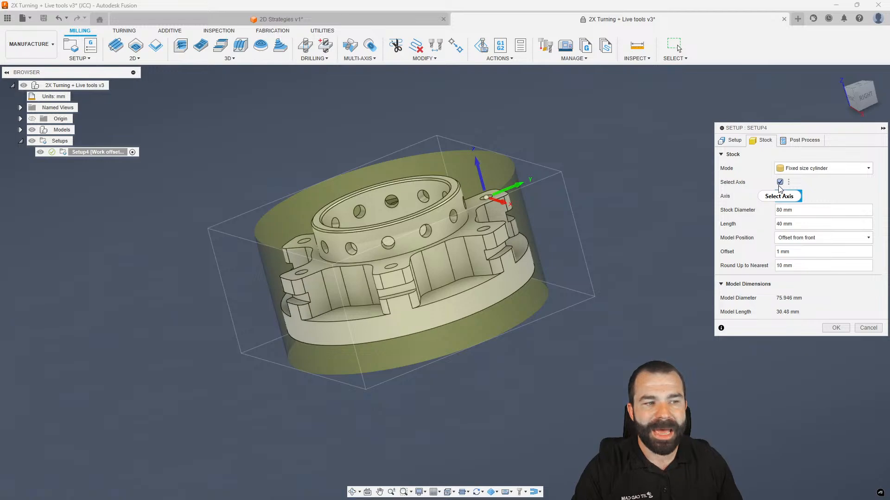
shift+middle_drag(492, 188, 501, 214)
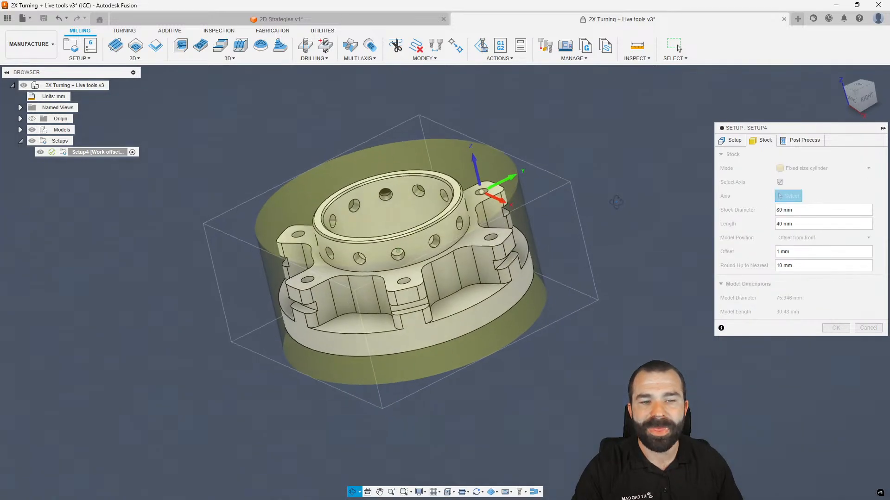
click(395, 213)
shift+middle_drag(396, 213, 434, 247)
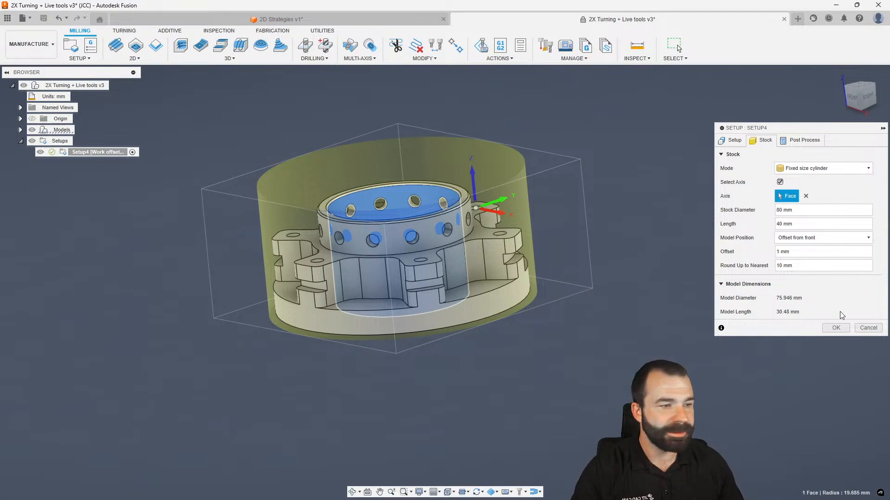
click(869, 328)
shift+middle_drag(449, 180, 427, 285)
shift+middle_drag(264, 190, 296, 215)
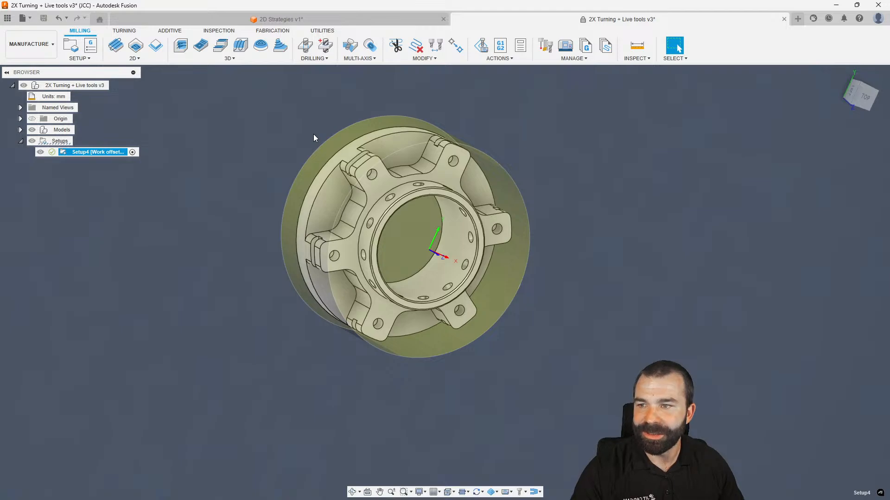
scroll(286, 134, up, 2)
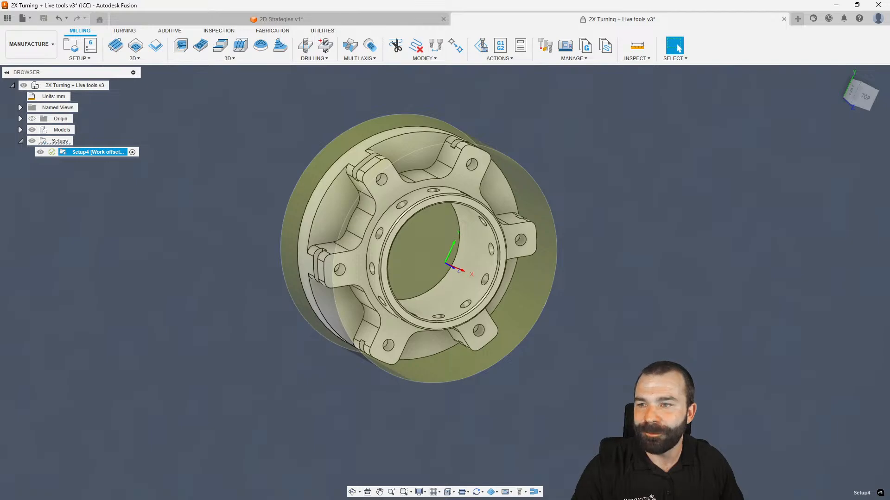
Step: In a new design, create a cylinder with a 2 in diameter and 40 in height, centred on the origin on the YZ plane
click(796, 20)
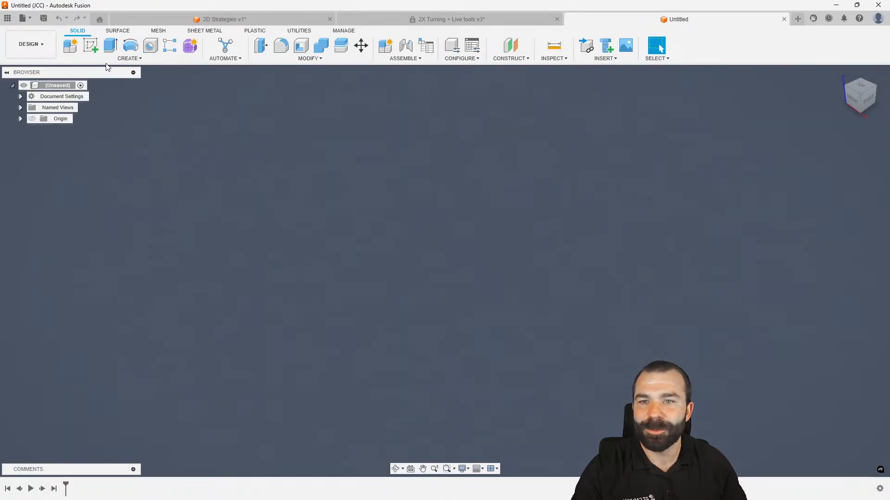
click(129, 59)
click(80, 200)
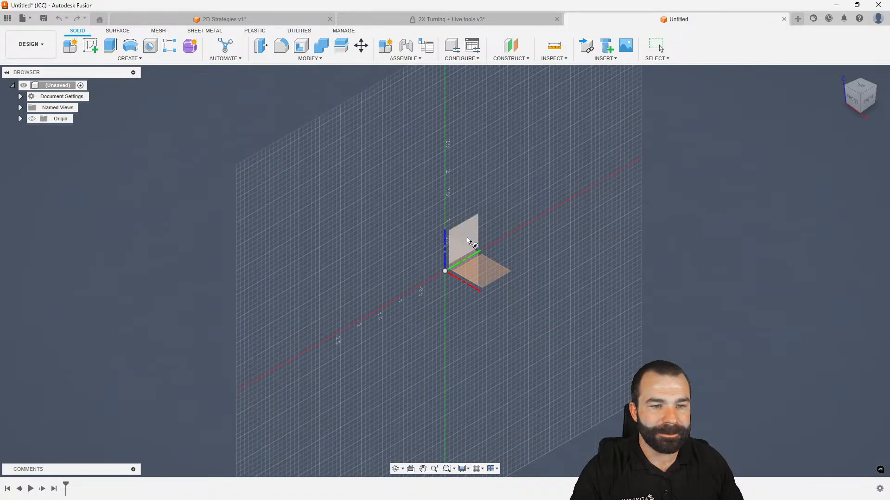
click(451, 255)
click(445, 271)
click(444, 240)
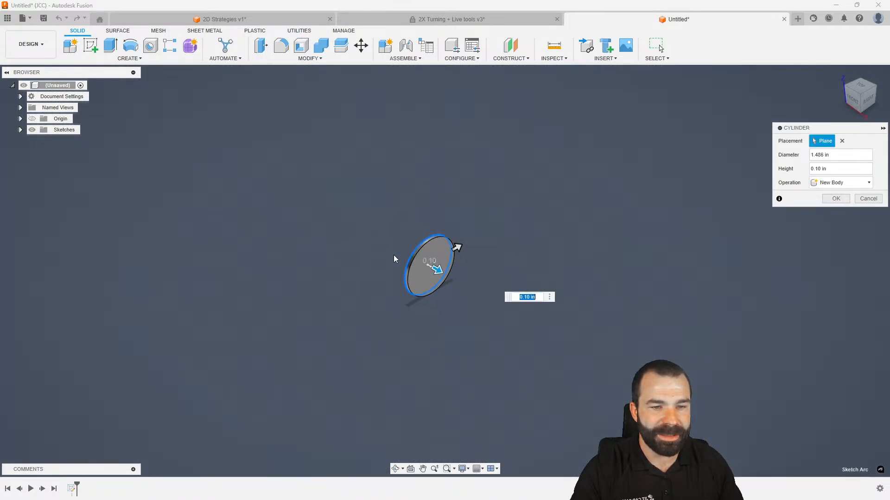
text(40)
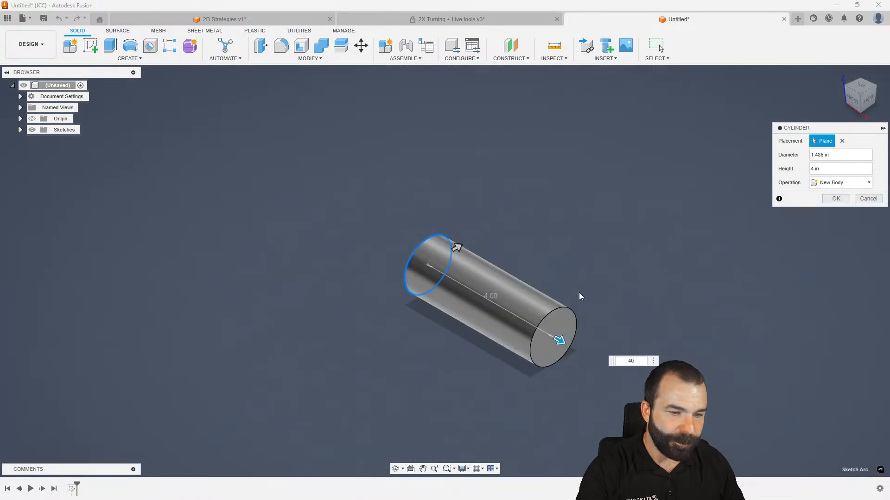
click(806, 158)
text(2)
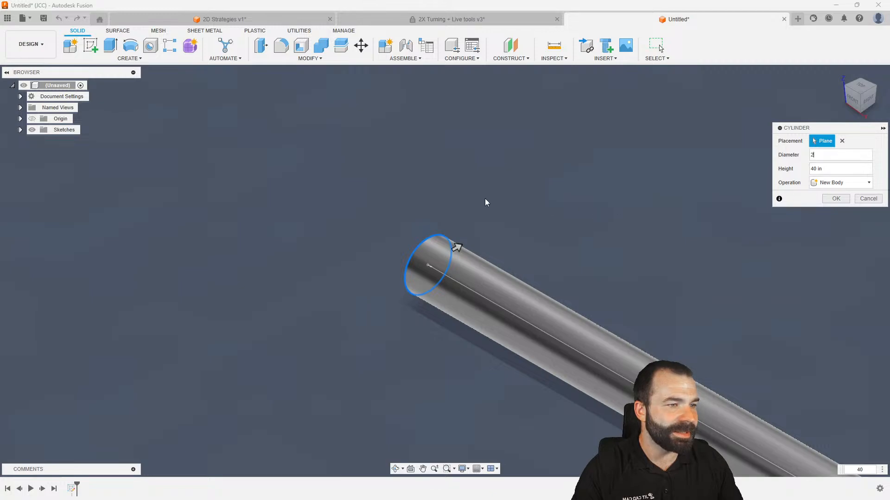
click(835, 198)
Step: Sketch a centre rectangle about 0.15 in wide and 0.35 in tall on the upper edge of the cylinder's end face
scroll(241, 183, down, 3)
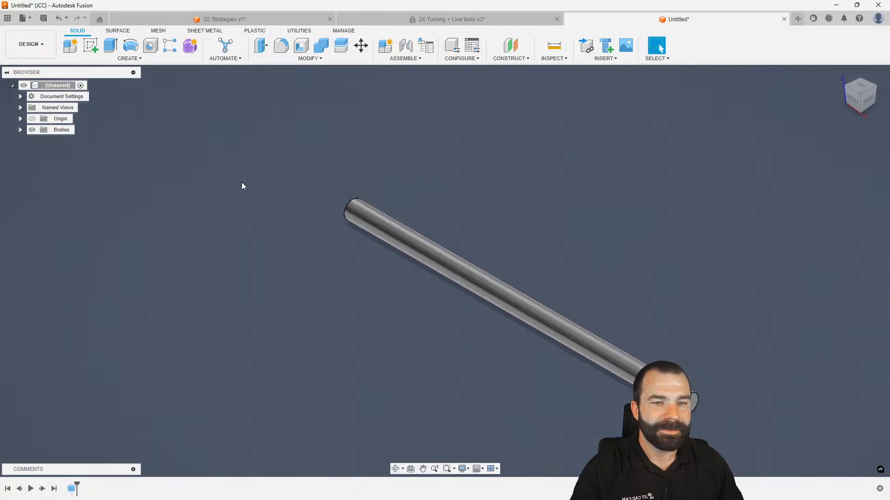
click(90, 45)
click(367, 187)
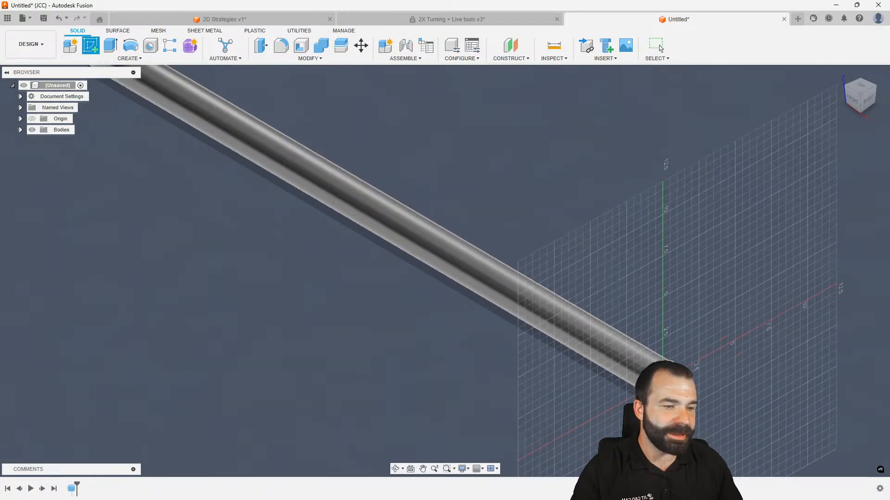
scroll(449, 253, up, 5)
key(r)
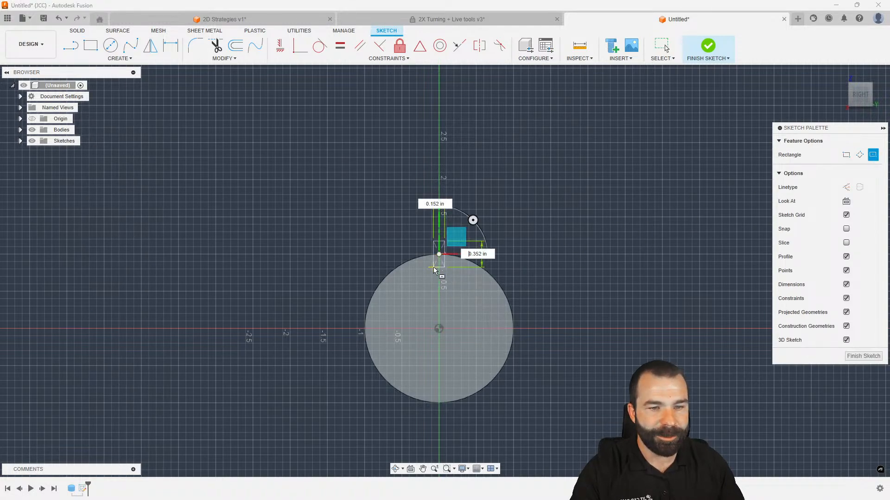
Step: Extrude both rectangle profiles -42.50 in as a cut to form a keyway along the full length of the shaft
key(e)
click(437, 263)
click(440, 247)
shift+middle_drag(440, 247, 448, 210)
scroll(448, 210, down, 5)
click(842, 200)
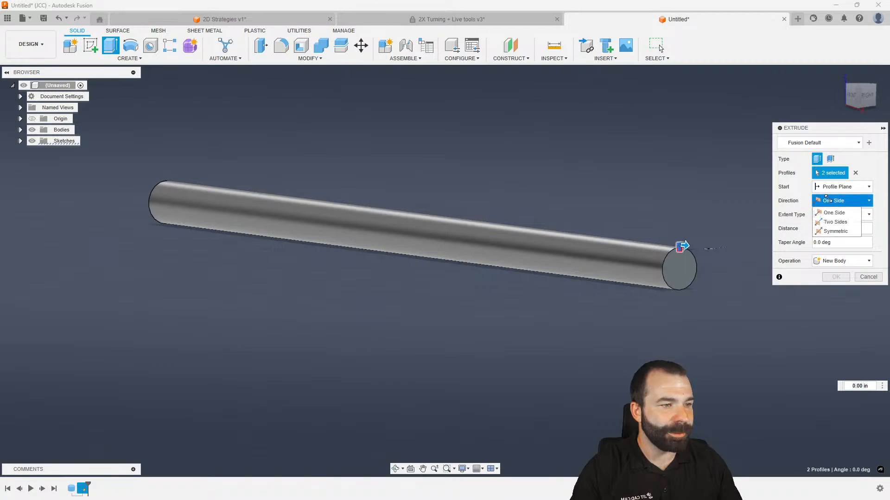
click(841, 214)
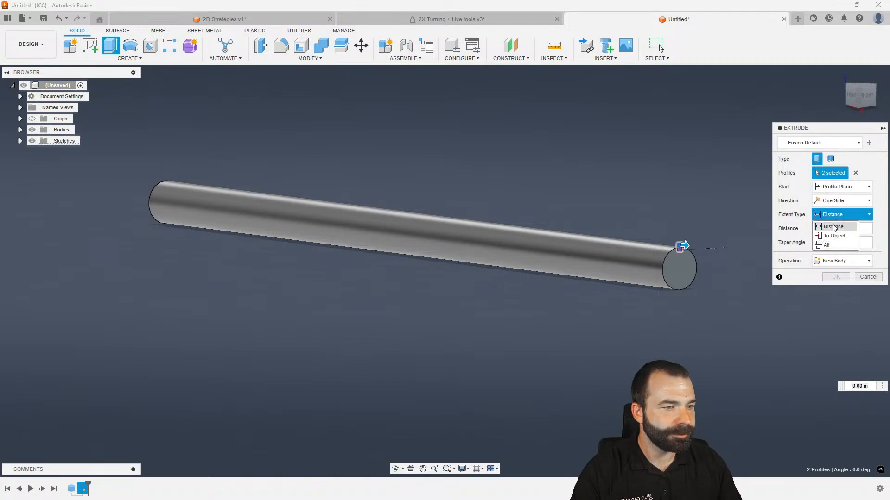
click(834, 247)
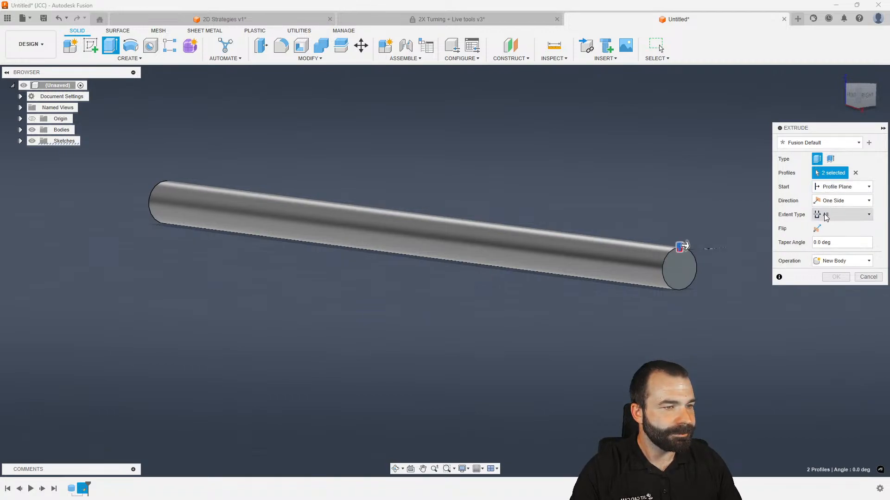
drag(684, 244, 128, 213)
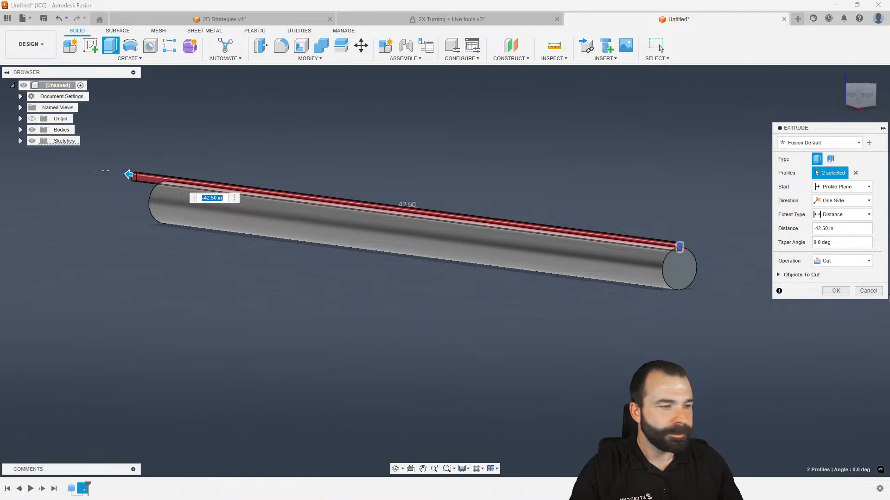
click(841, 291)
shift+middle_drag(649, 306, 388, 345)
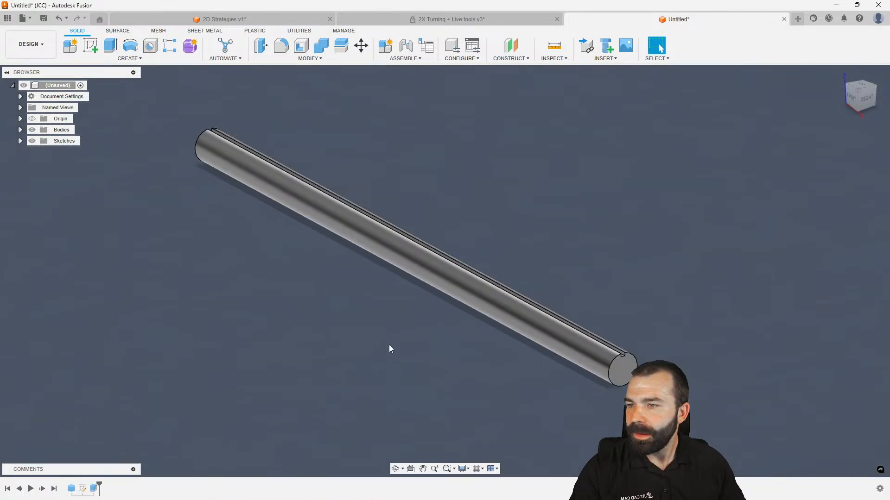
shift+middle_drag(370, 190, 323, 161)
scroll(324, 161, up, 3)
scroll(324, 160, down, 3)
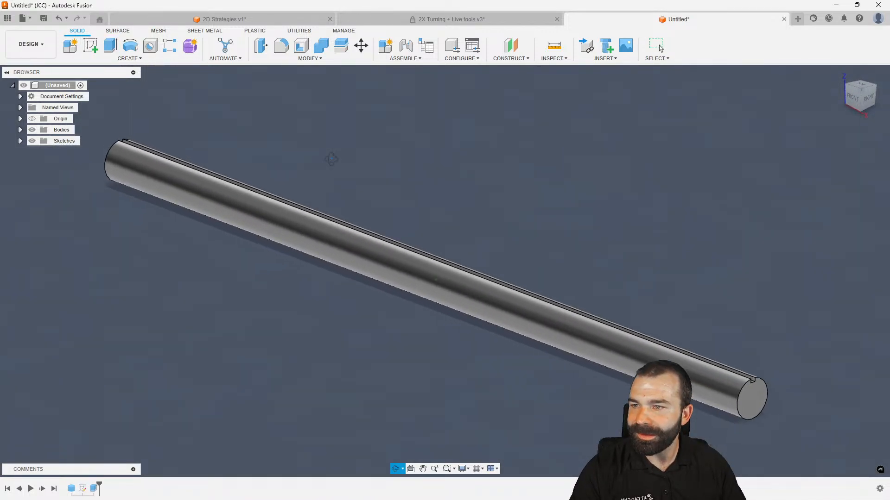
scroll(315, 166, down, 2)
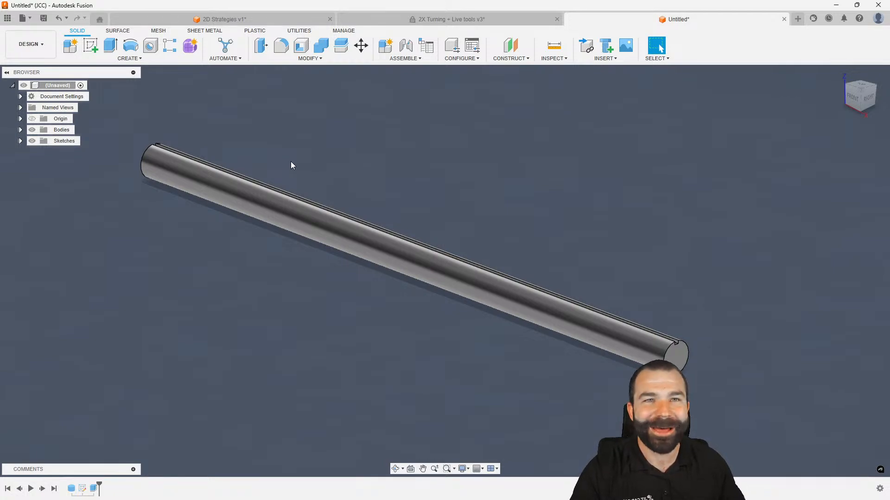
shift+middle_drag(273, 151, 265, 160)
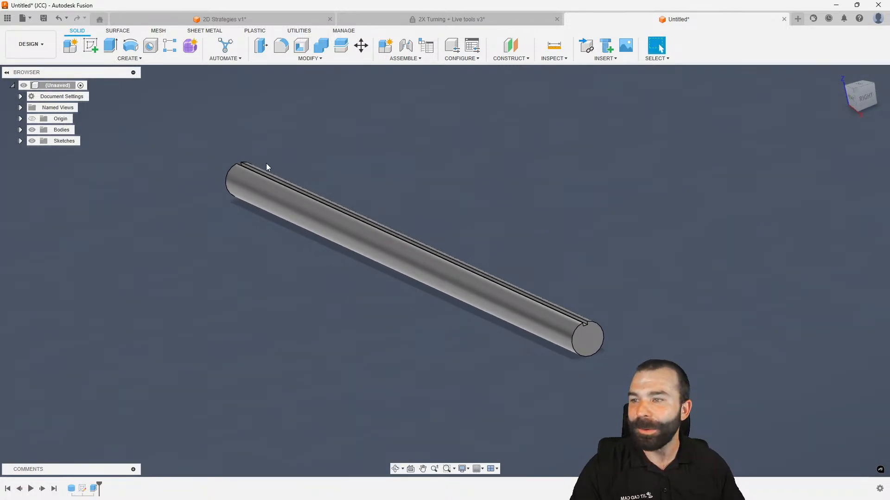
Step: Create a milling setup for the shaft with fixed size cylinder stock, using the shaft's outer cylindrical face as the stock axis
click(29, 45)
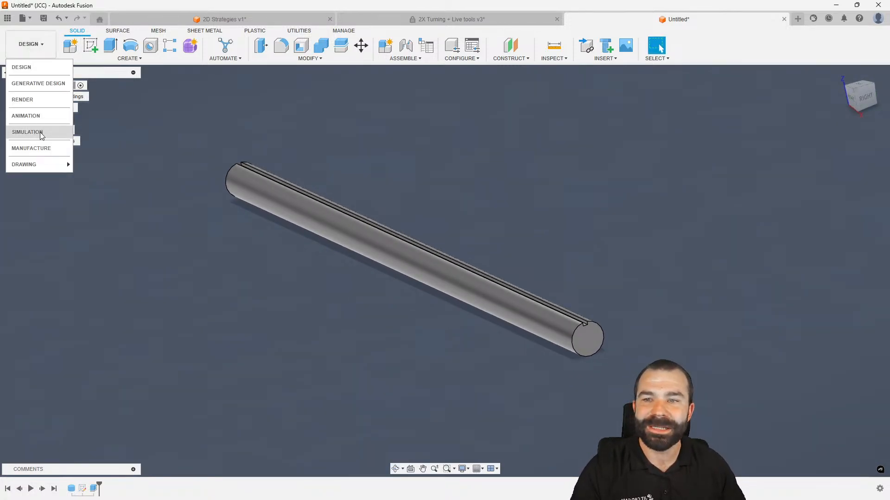
click(51, 150)
click(70, 45)
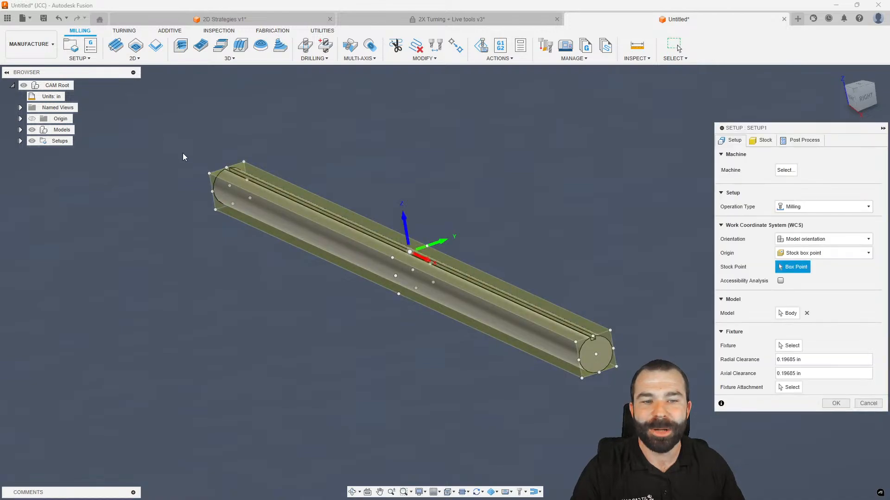
click(762, 140)
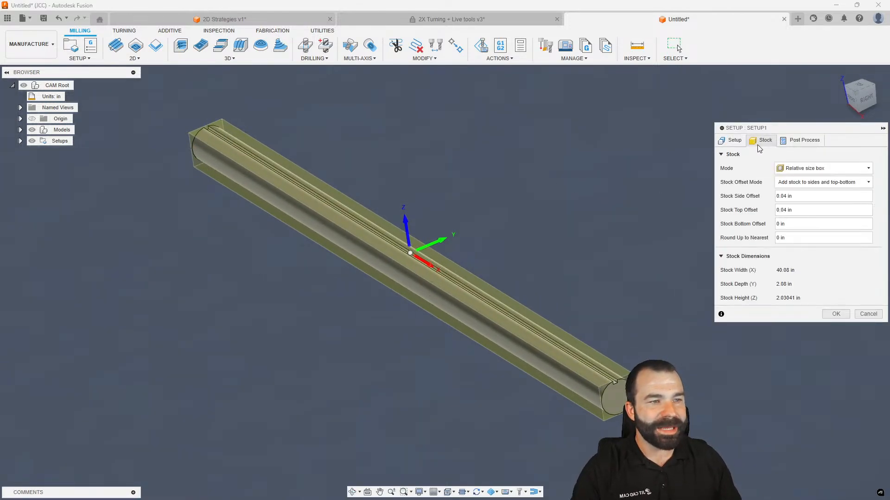
click(806, 169)
click(798, 199)
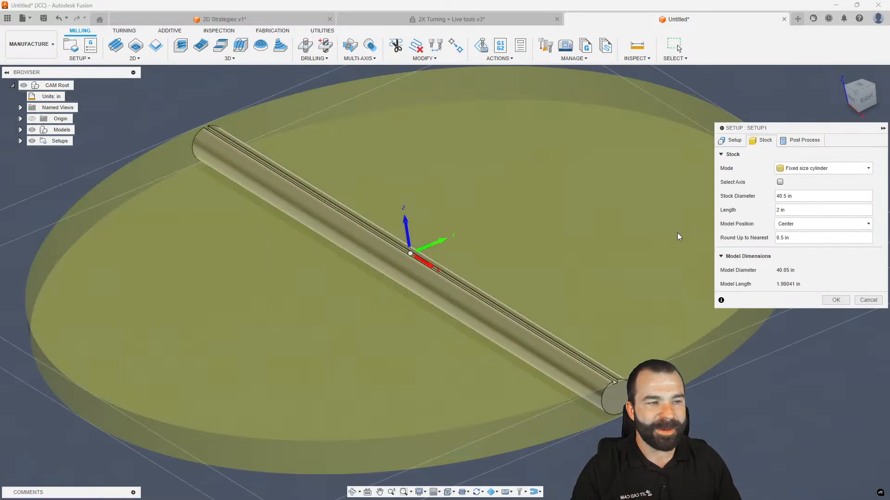
click(780, 182)
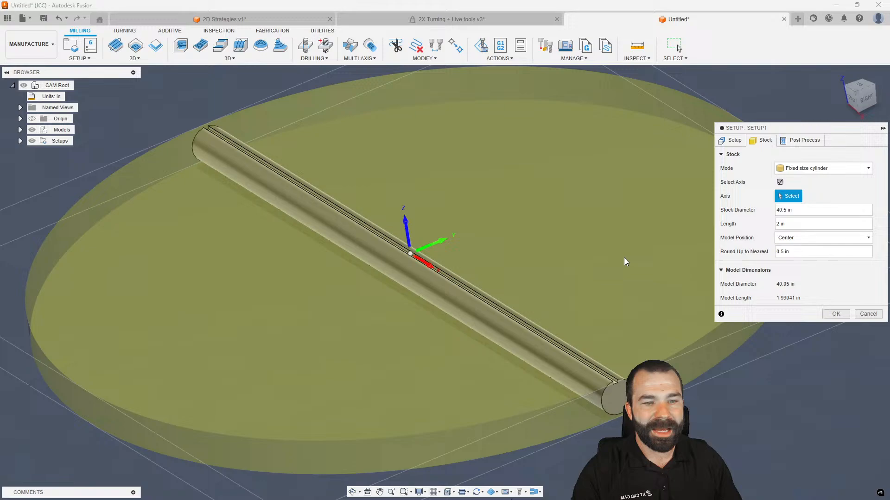
click(492, 321)
shift+middle_drag(384, 373, 397, 369)
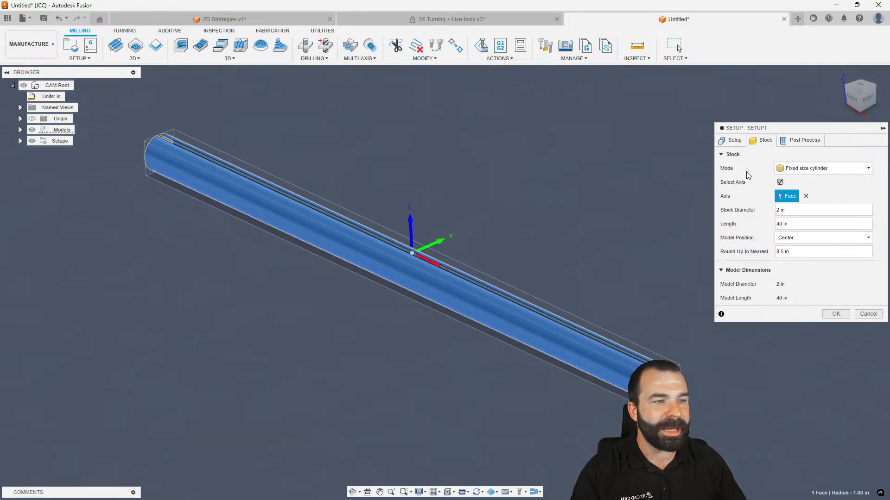
Step: Place the setup origin on the upper back corner stock box point at the shaft's far end and accept the setup
click(734, 145)
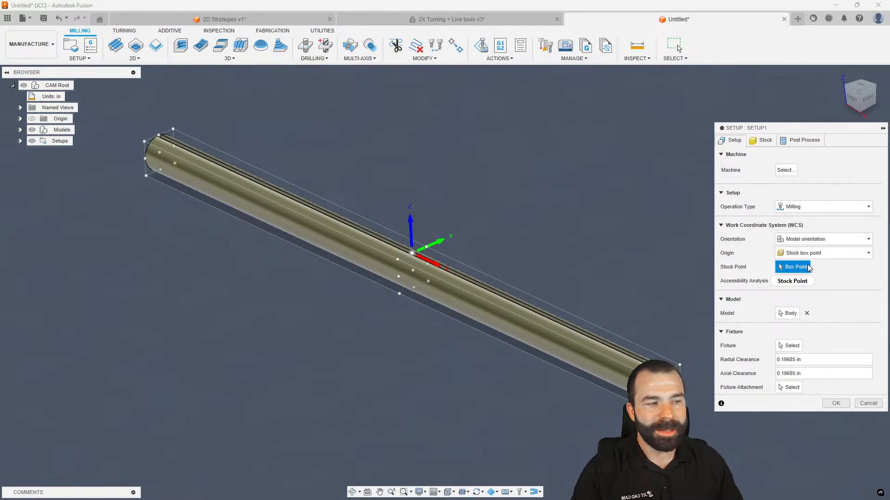
scroll(152, 163, up, 3)
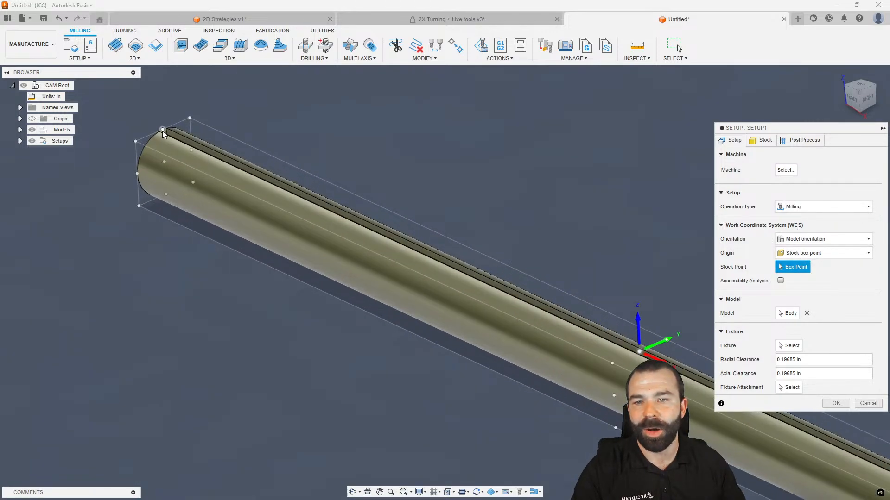
click(163, 138)
scroll(169, 229, down, 3)
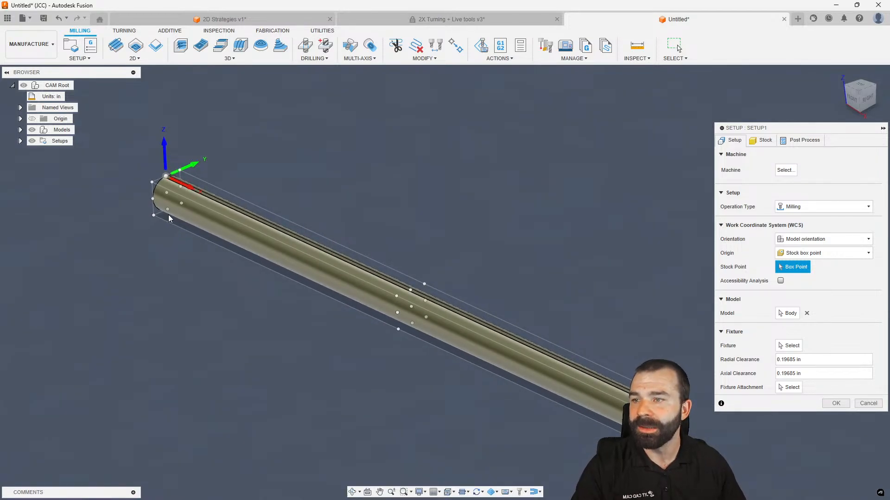
click(180, 170)
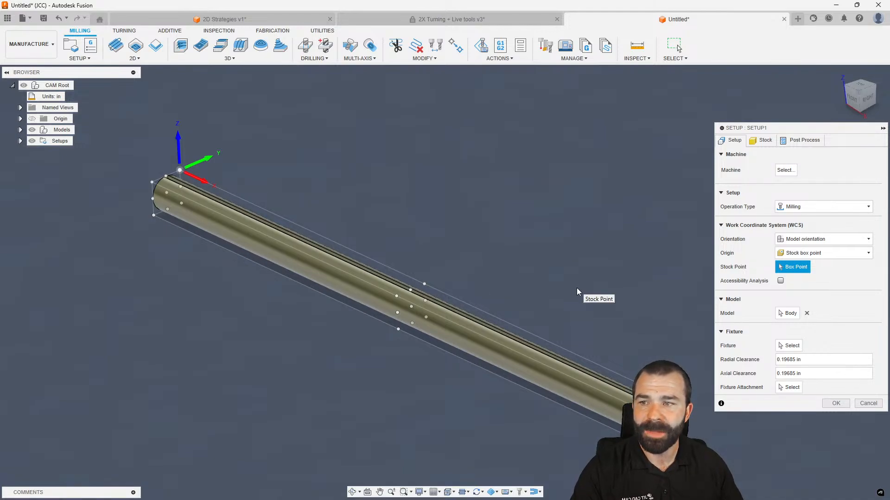
click(835, 403)
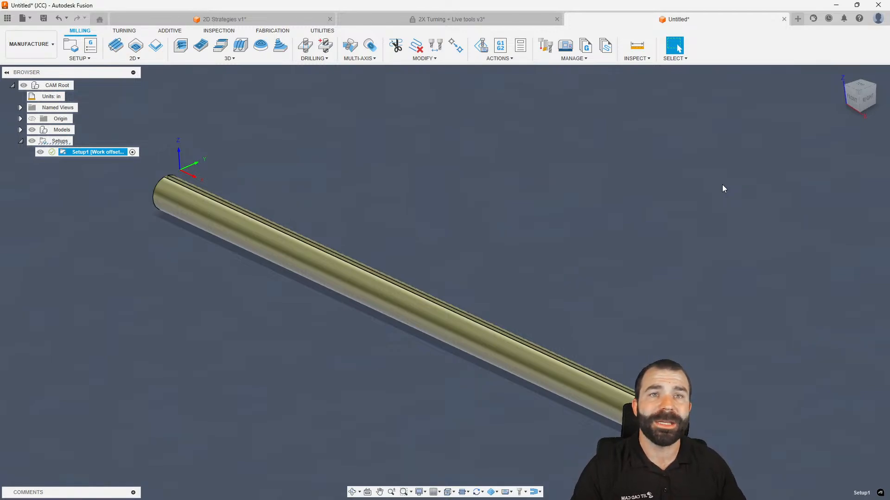
Step: Return to the Design workspace and sketch a rectangle about 10.8 in tall on the XY plane, enclosing the shaft's left end and over half its length
click(858, 86)
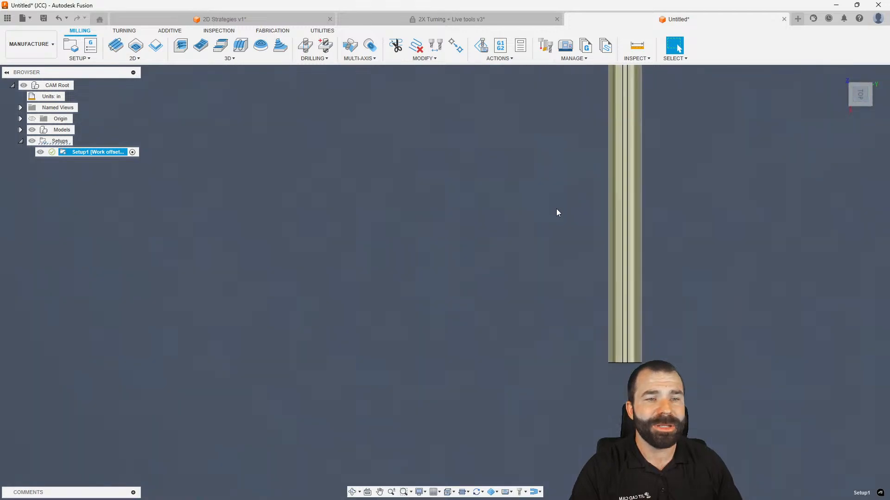
click(837, 73)
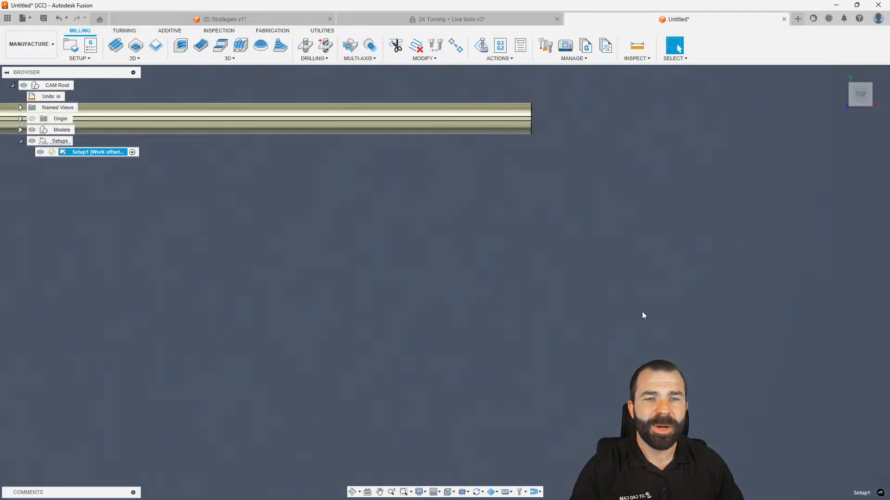
click(42, 51)
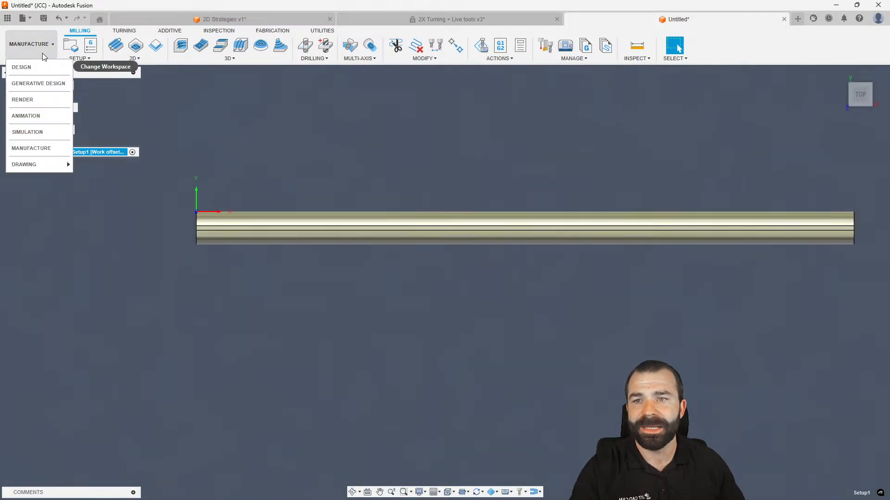
click(46, 66)
click(90, 45)
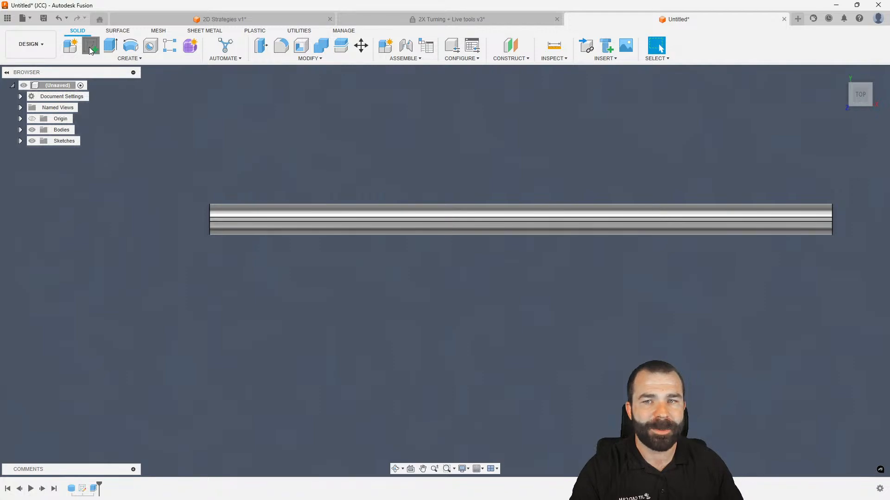
click(233, 185)
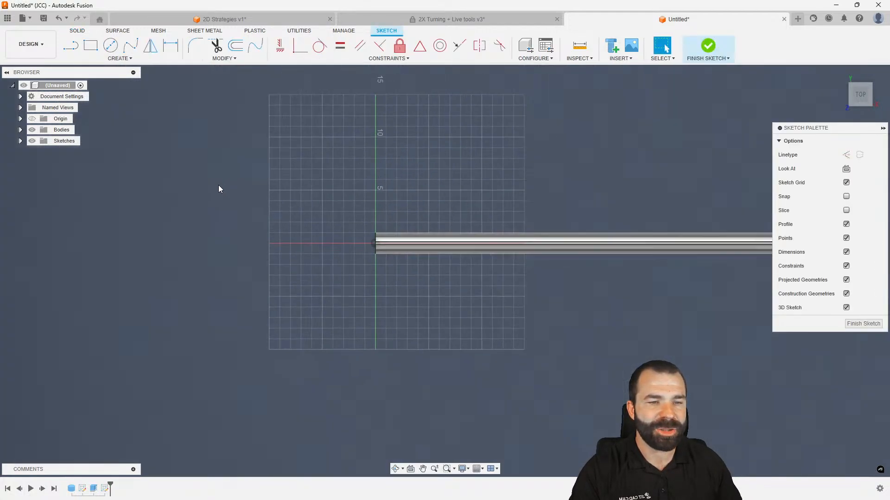
key(r)
click(297, 185)
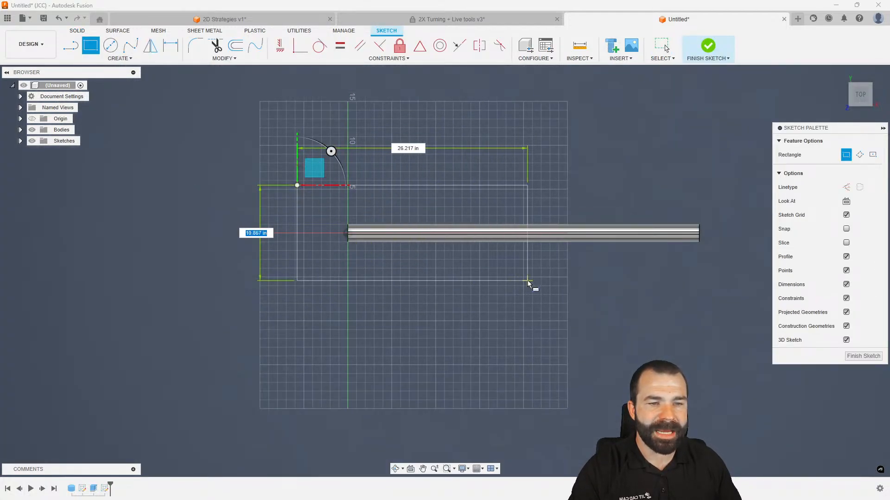
click(554, 280)
Step: Sketch a second rectangle about 10.8 in tall overlapping the first, extend its outer edge farther past the shaft's right end, and finish the sketch
click(705, 186)
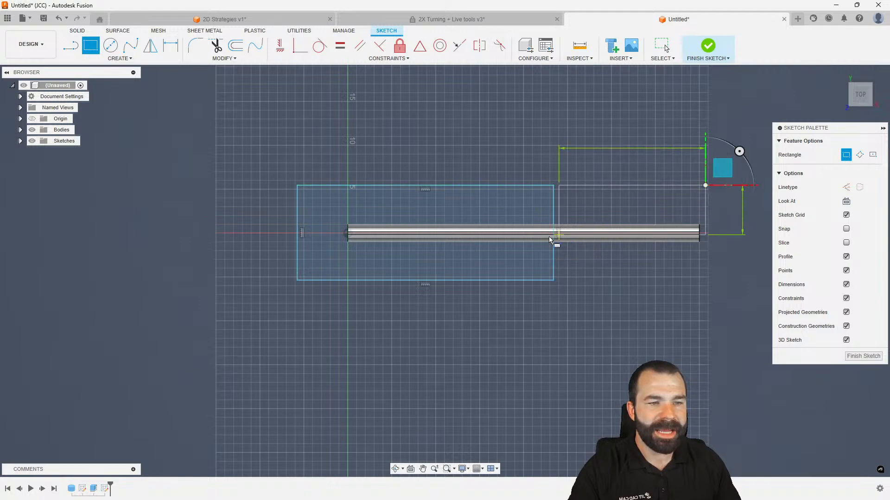
click(489, 280)
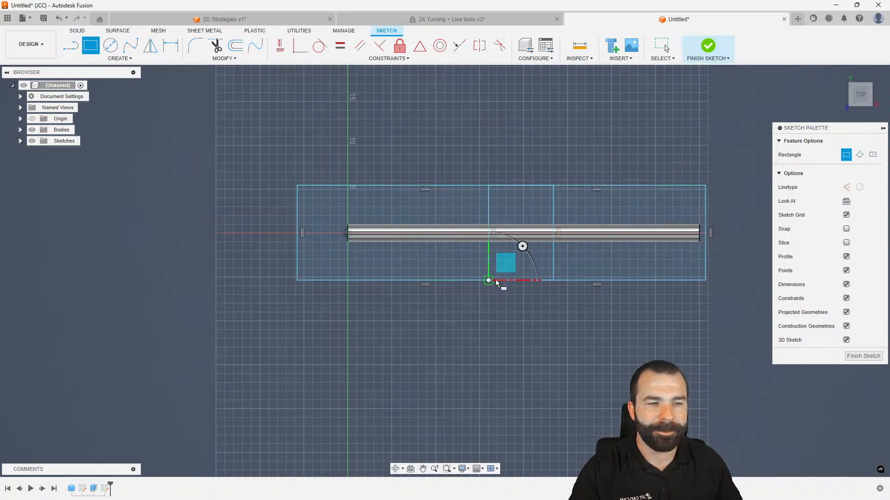
key(Escape)
drag(705, 238, 723, 238)
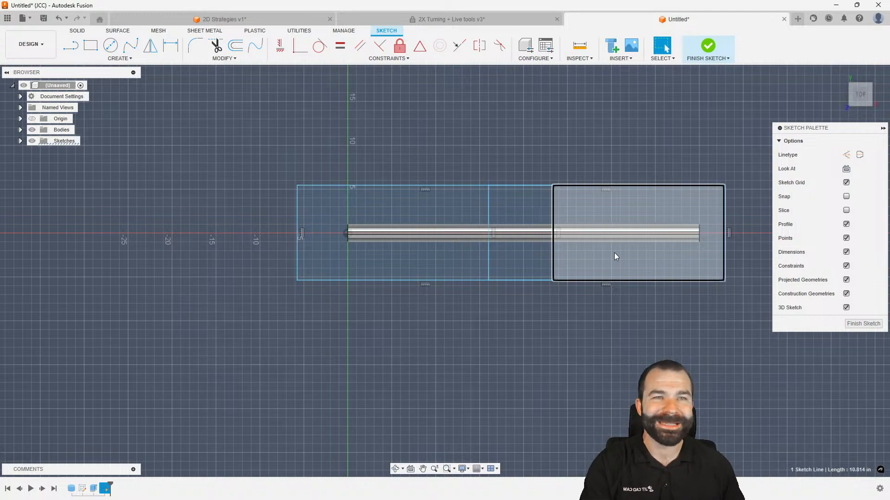
click(863, 324)
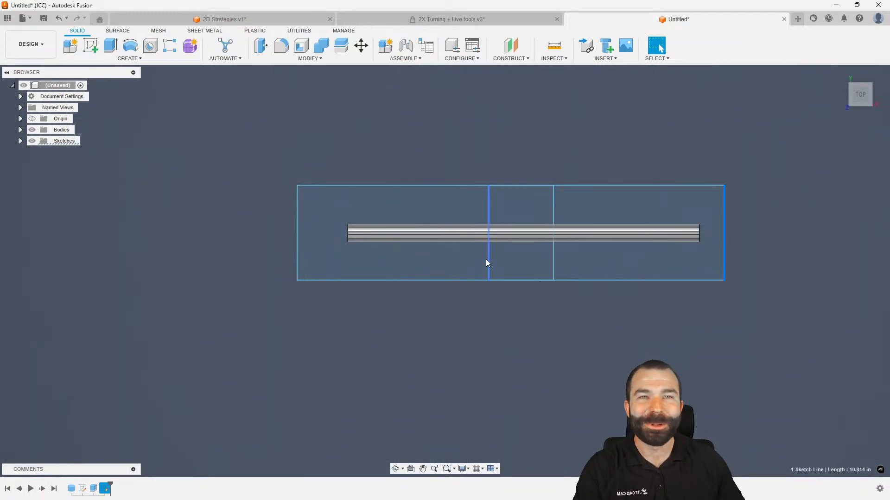
Step: Switch to the 2D Strategies v1 document
scroll(413, 161, up, 1)
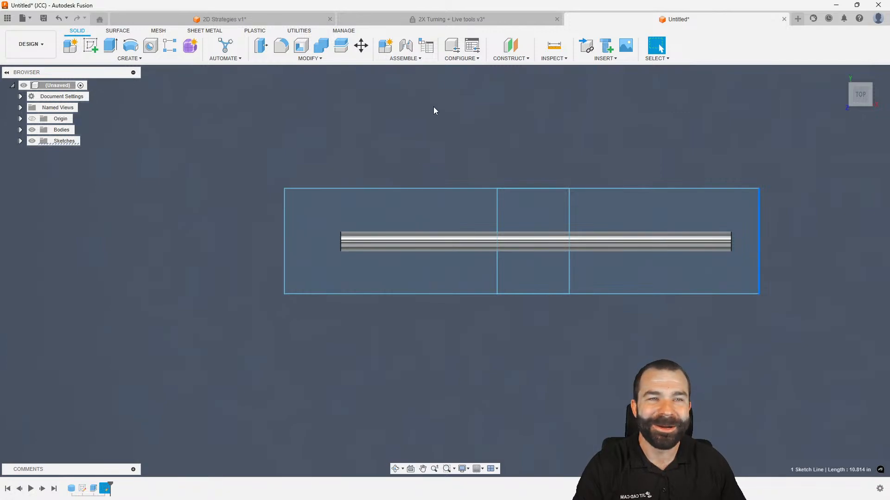
click(417, 20)
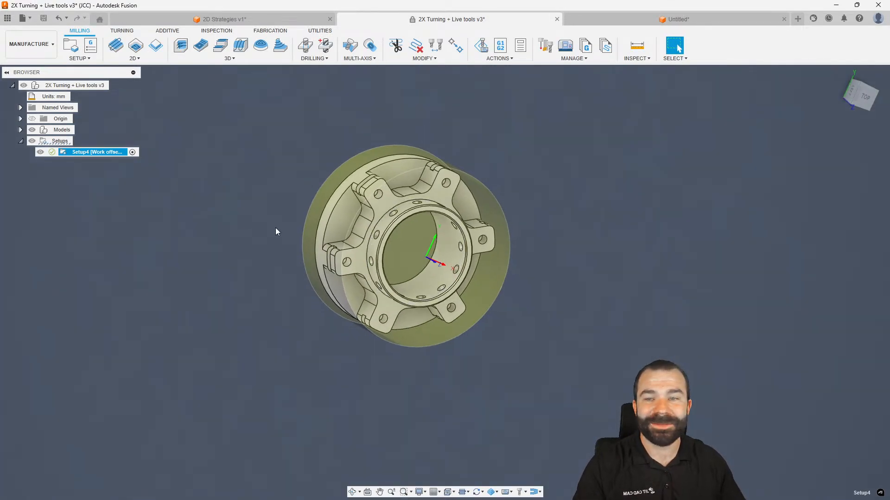
click(224, 20)
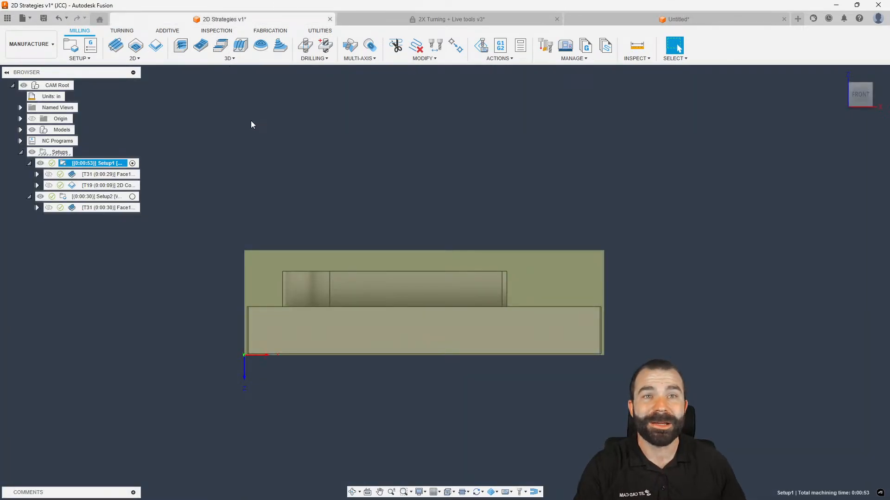